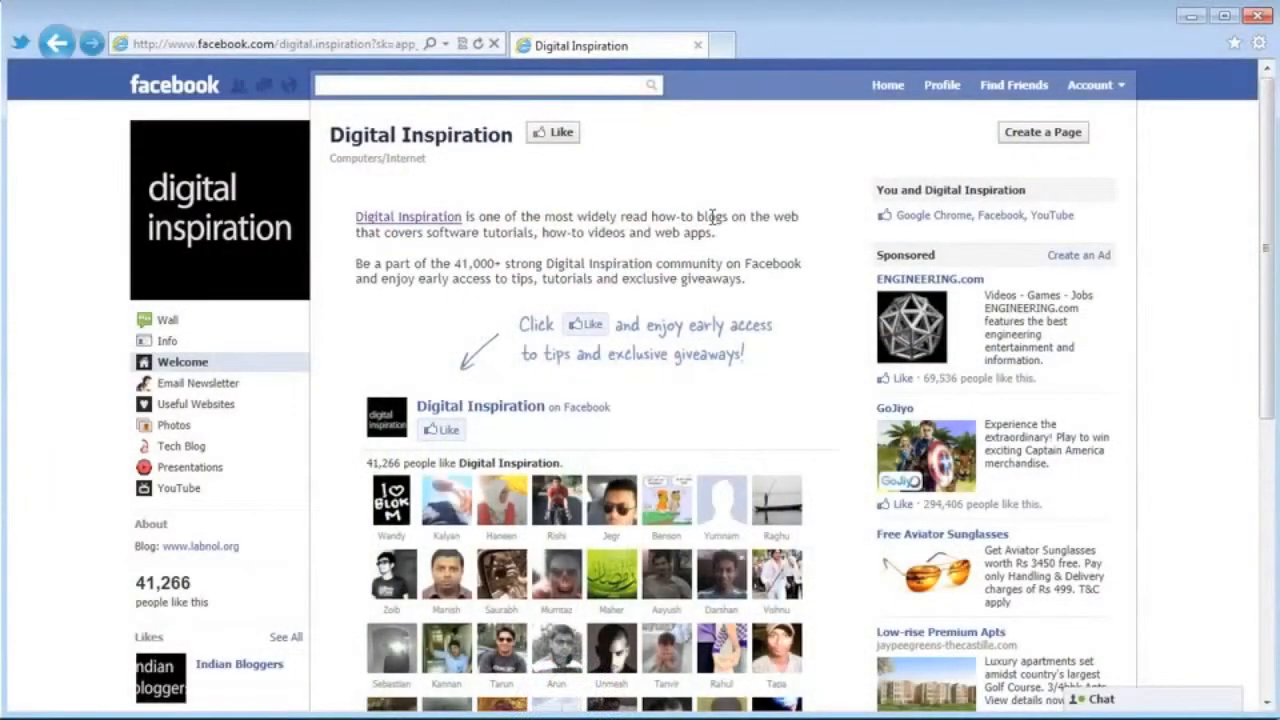
Add the Developer app and create a new app named 'HelloWorld', accepting the Facebook Terms.
type("developer")
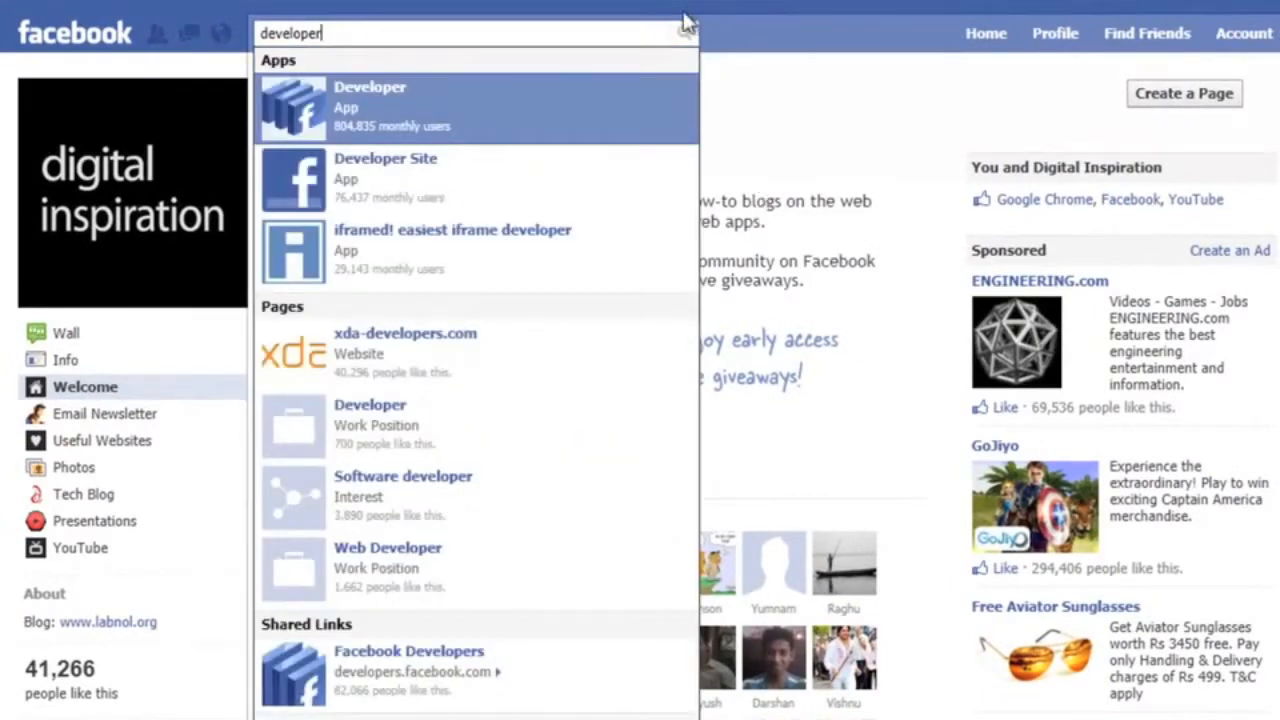
left_click(580, 123)
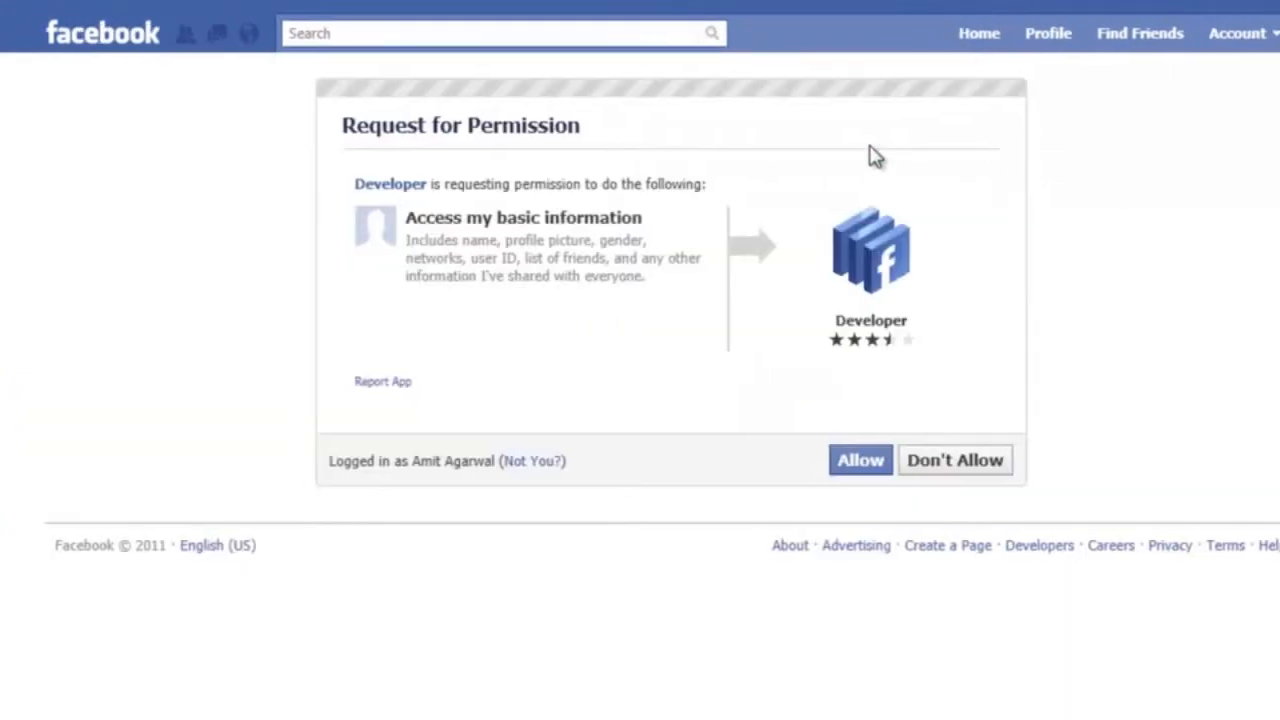
left_click(858, 462)
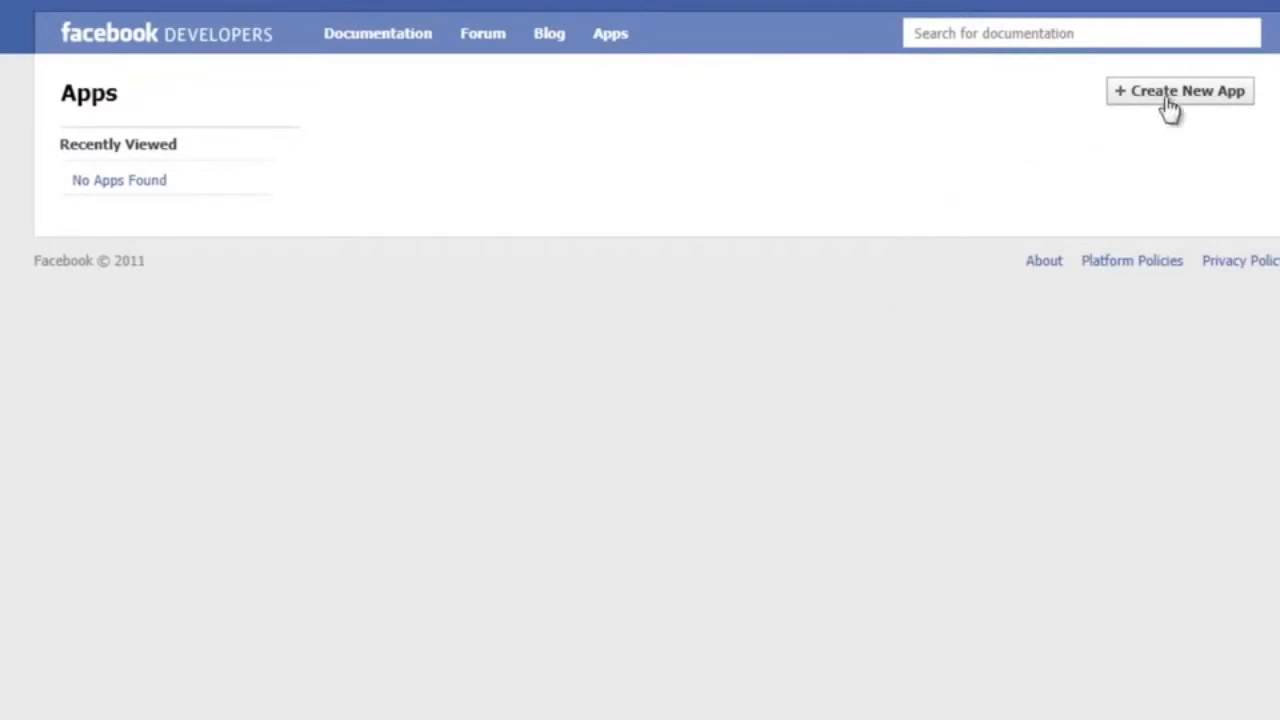
left_click(1199, 104)
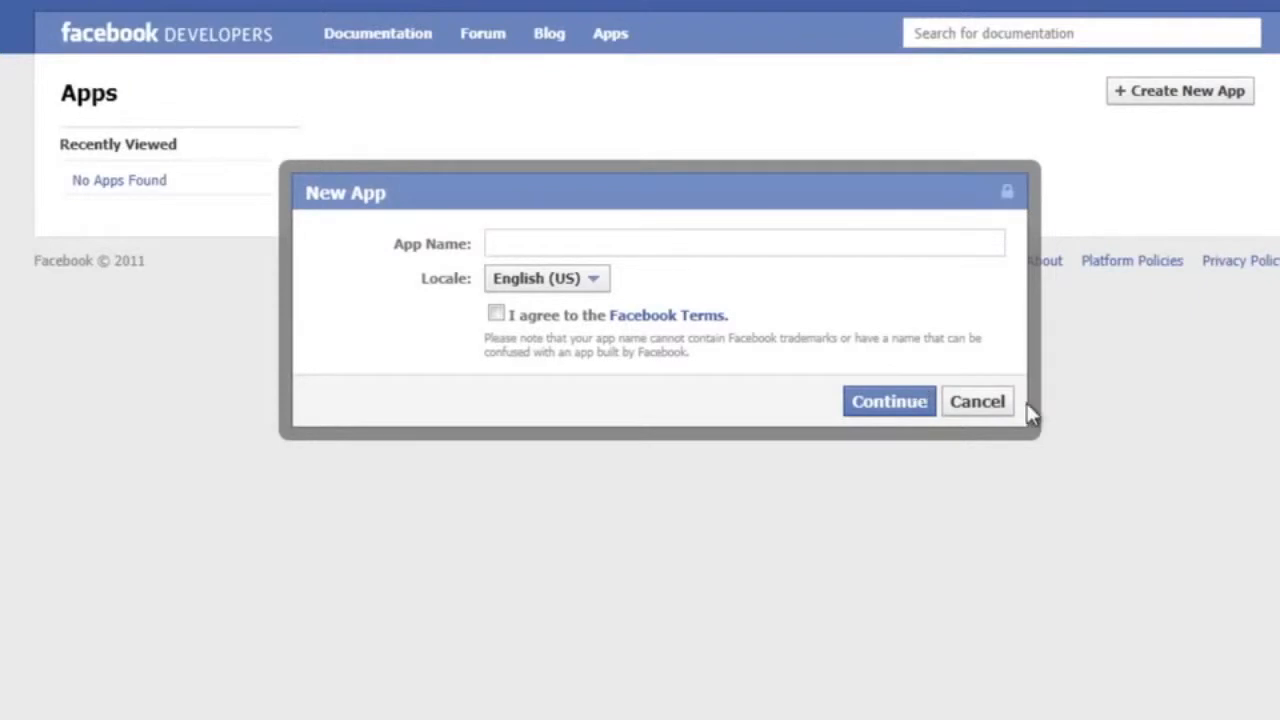
type("HelloWorld")
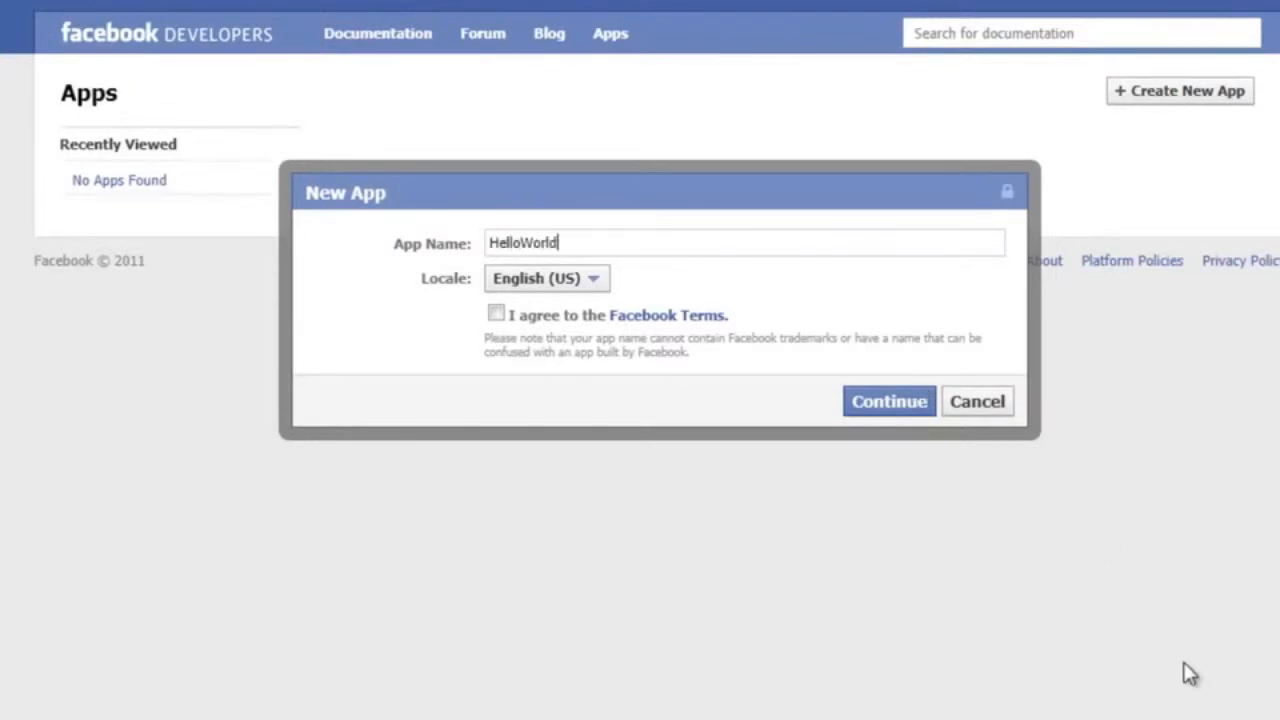
left_click(496, 313)
left_click(889, 402)
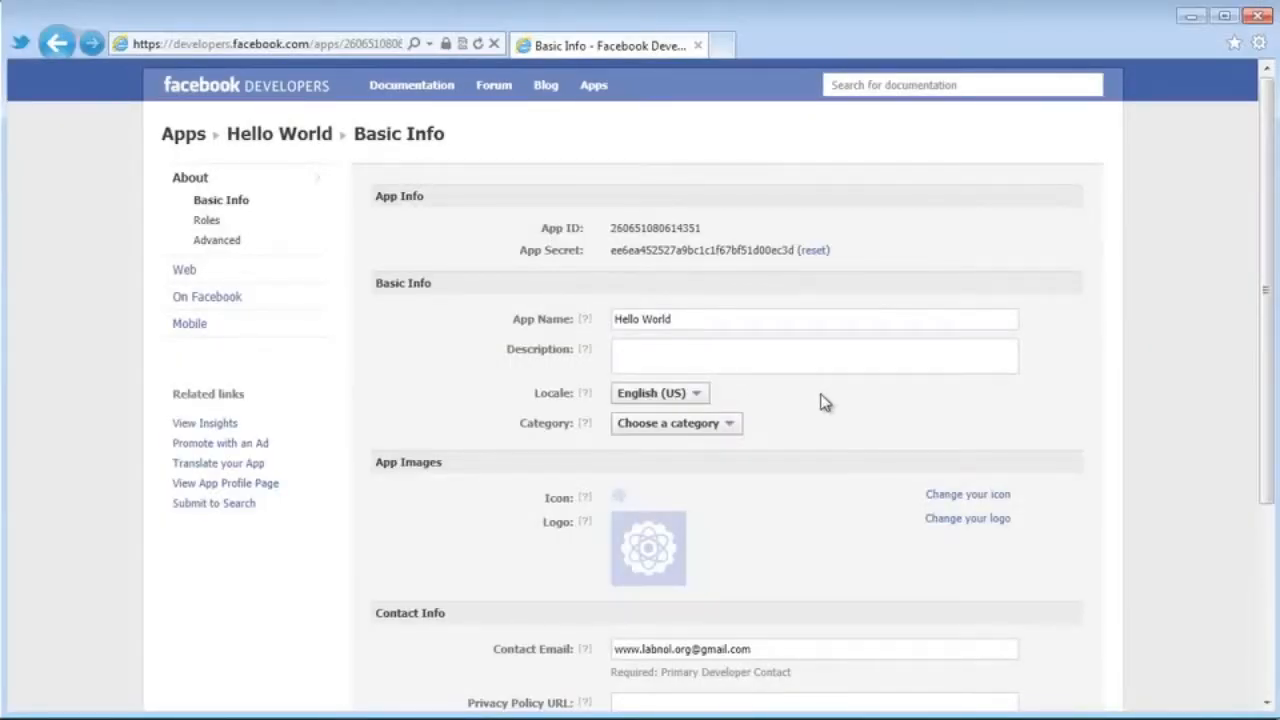
Enter the app description 'This is a sample app for my Facebook page.'.
left_click(826, 356)
type("This is a sample app for my Facebook page")
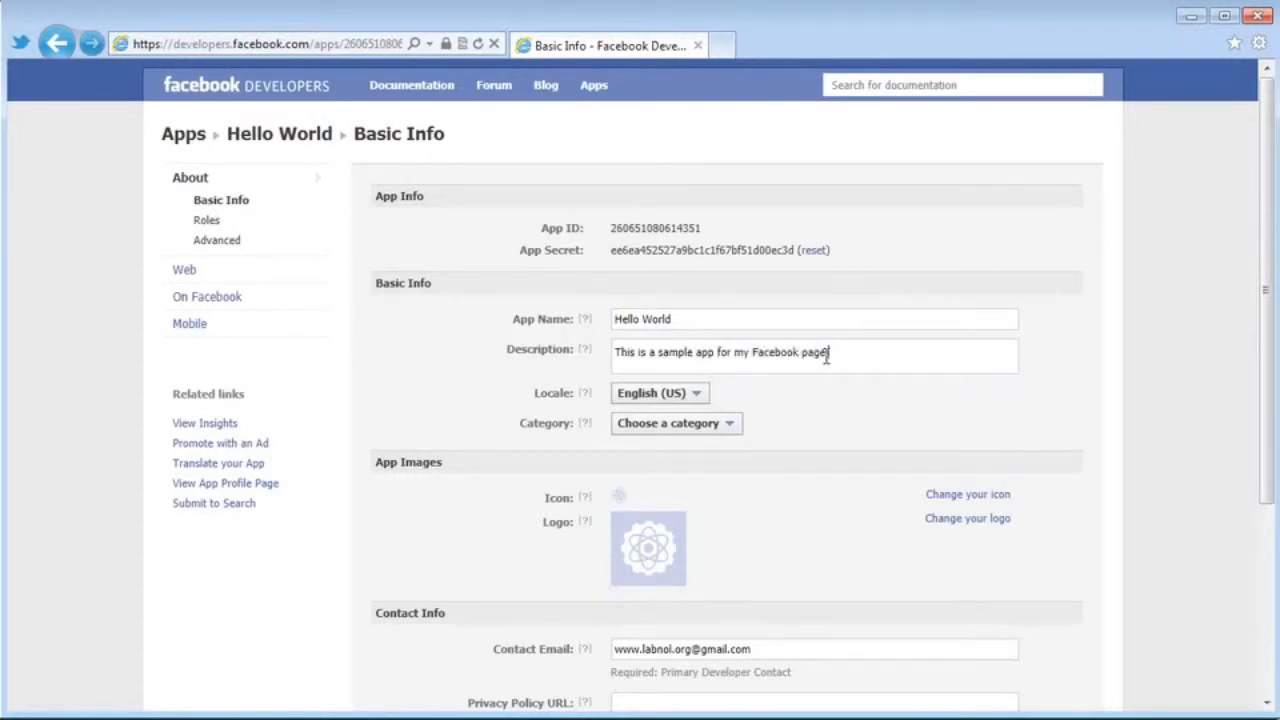
type(".")
scroll(830, 390, "down", 3)
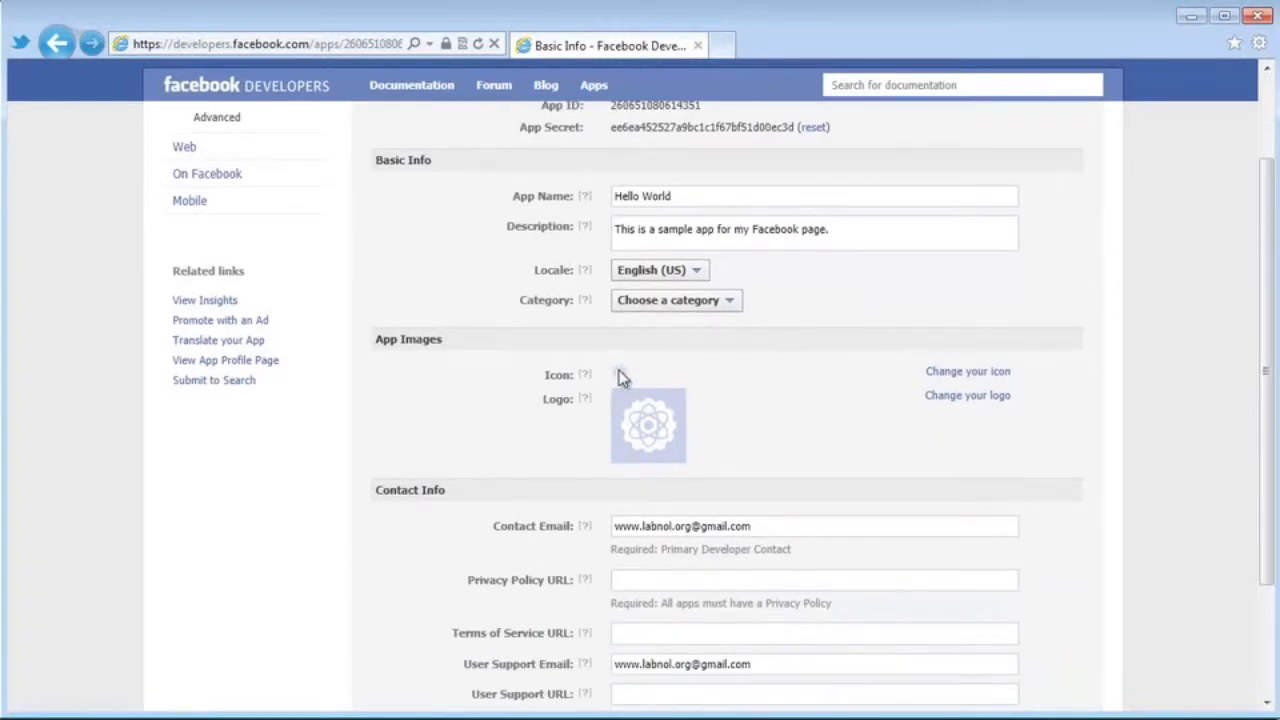
Upload icon.jpg from the Facebook folder as the app icon.
left_click(982, 376)
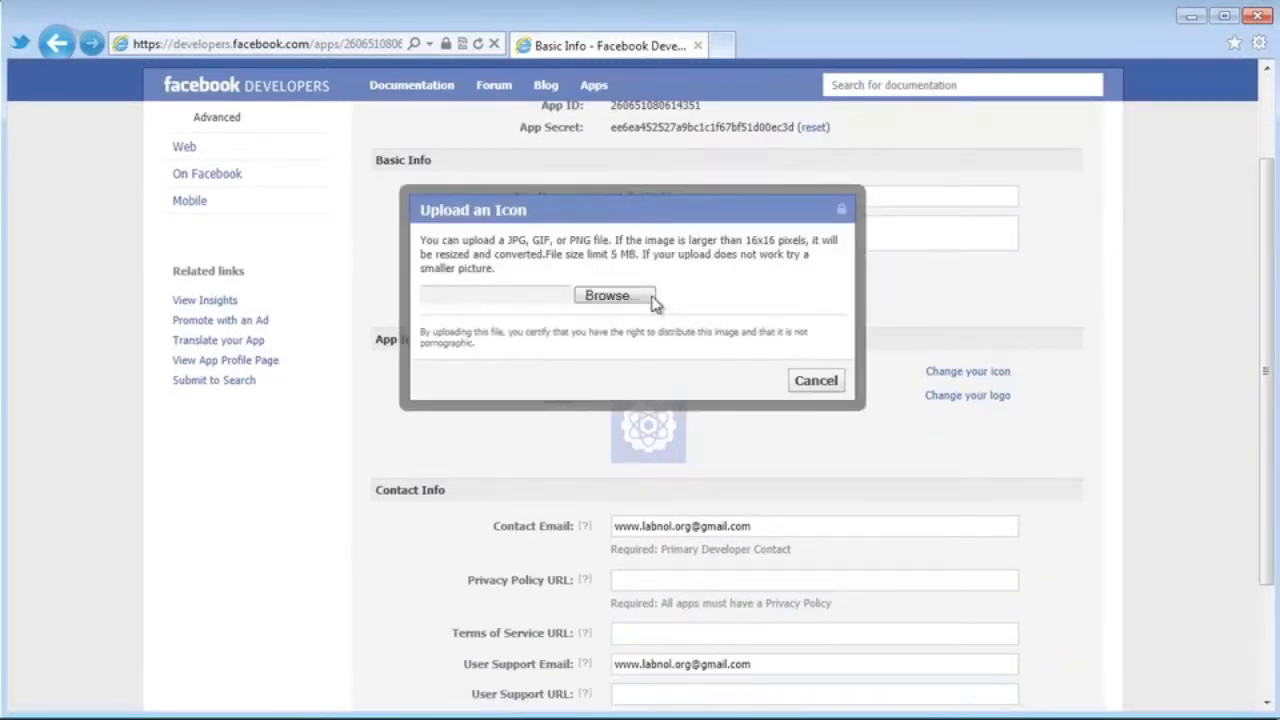
left_click(645, 297)
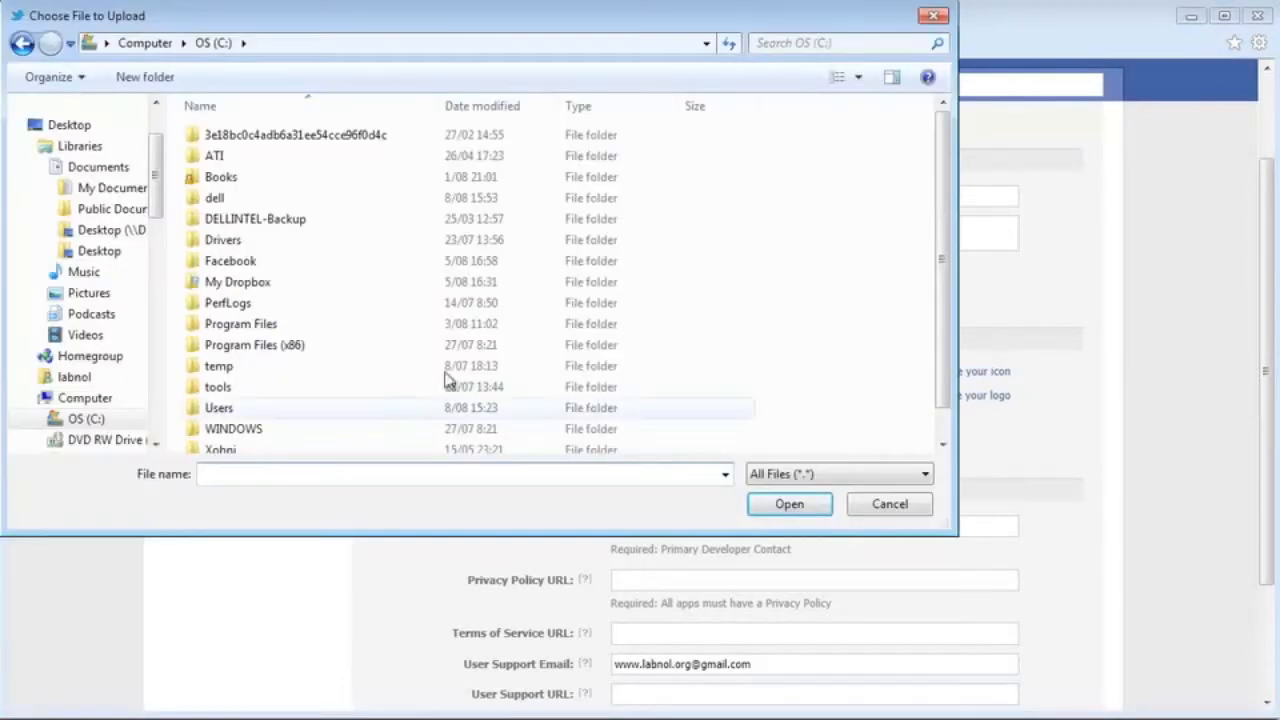
left_click_drag(946, 209, 945, 255)
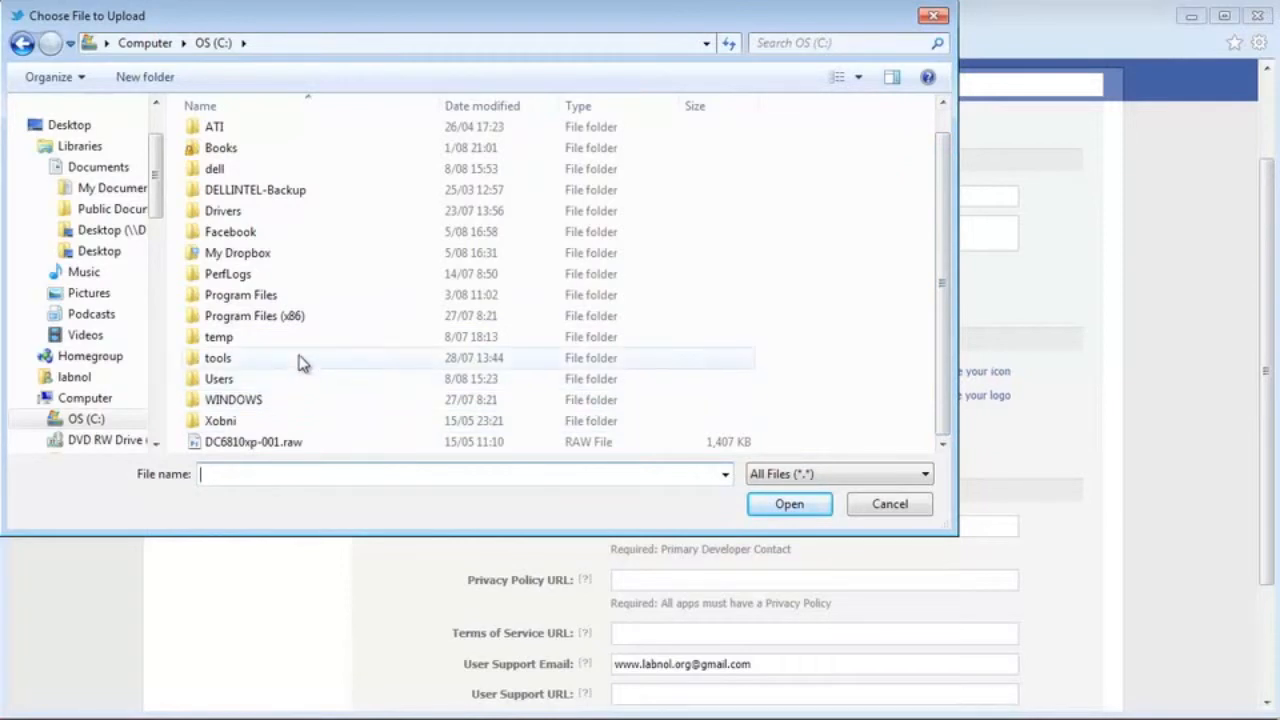
double_click(301, 234)
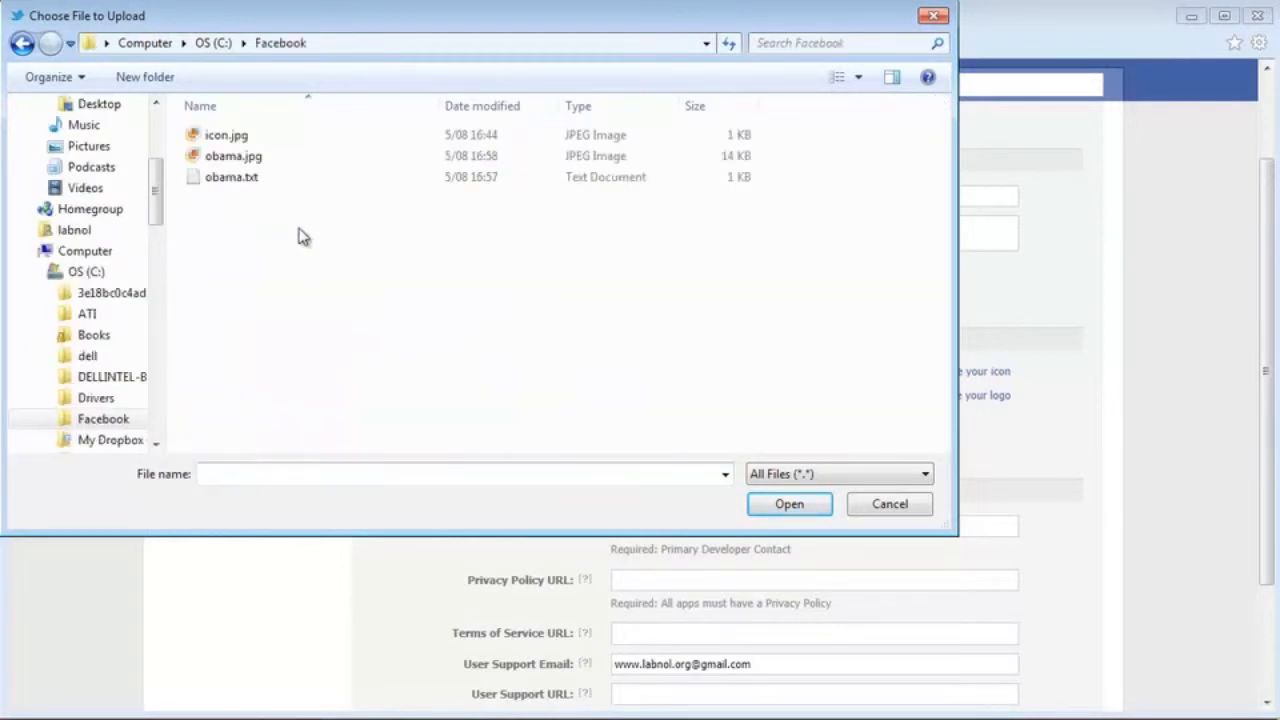
double_click(274, 136)
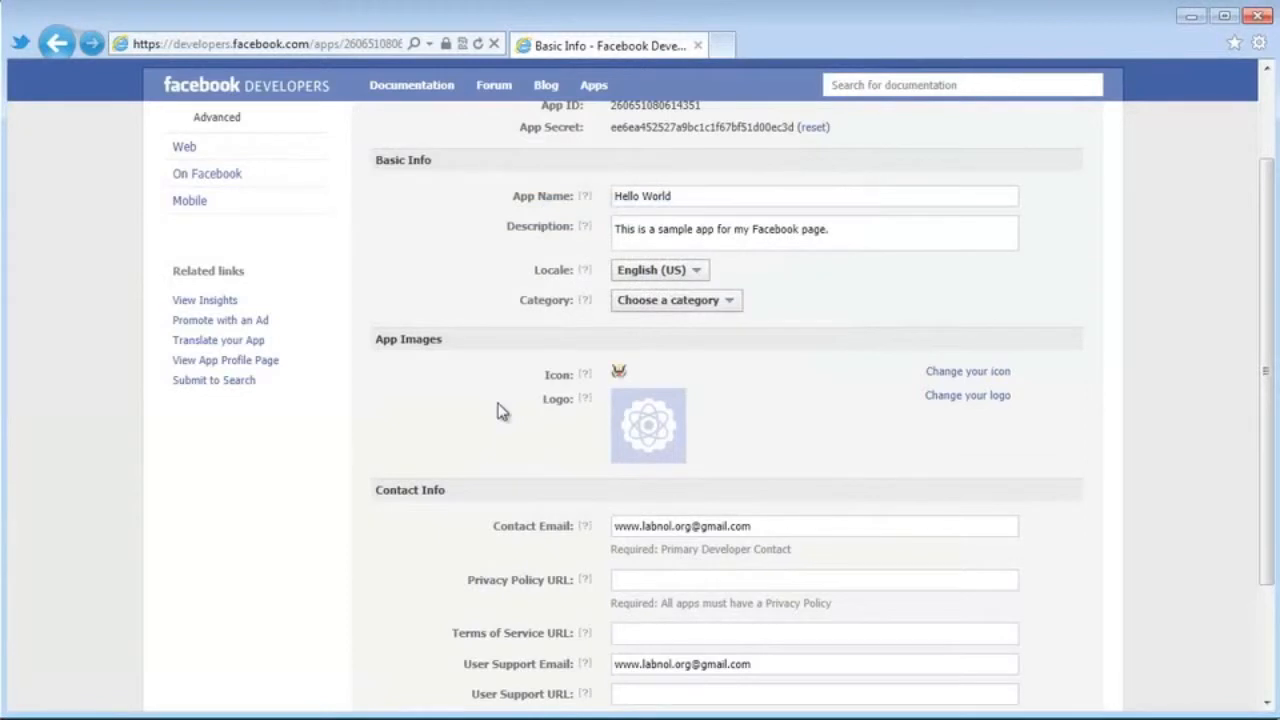
Save the basic info changes and go to the On Facebook canvas settings.
scroll(1143, 423, "down", 3)
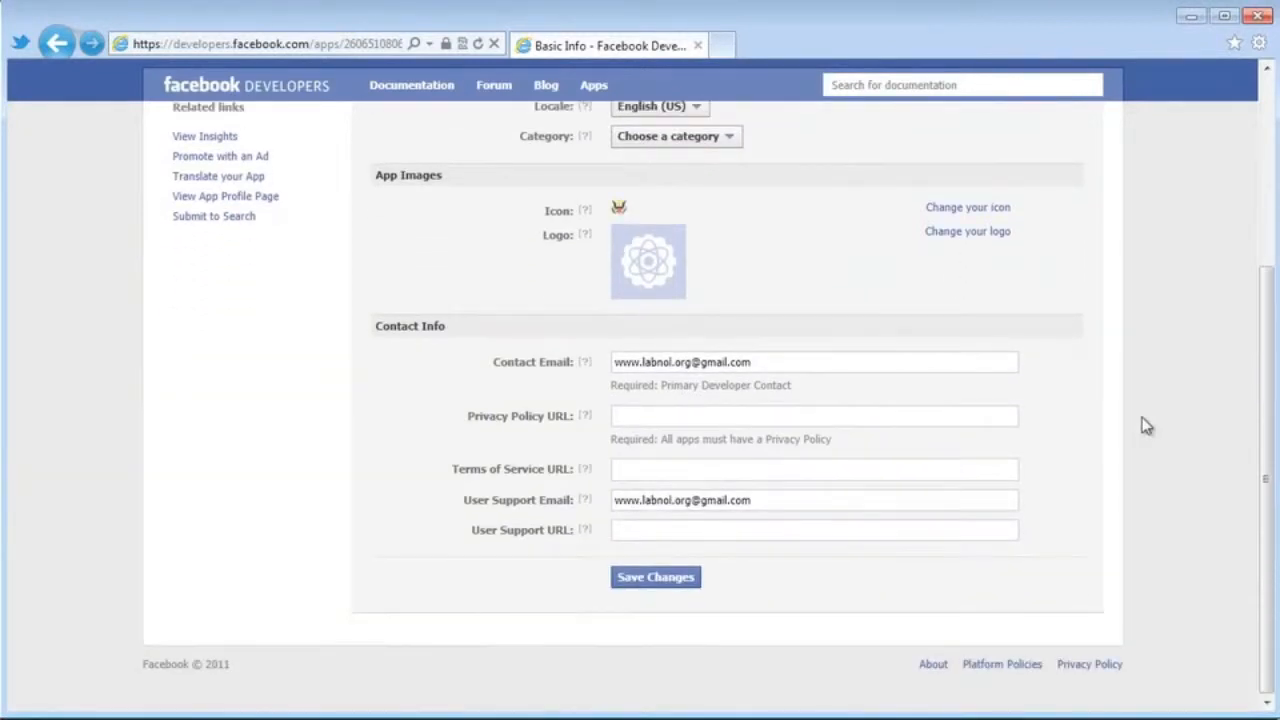
scroll(1146, 425, "up", 5)
scroll(1146, 425, "down", 4)
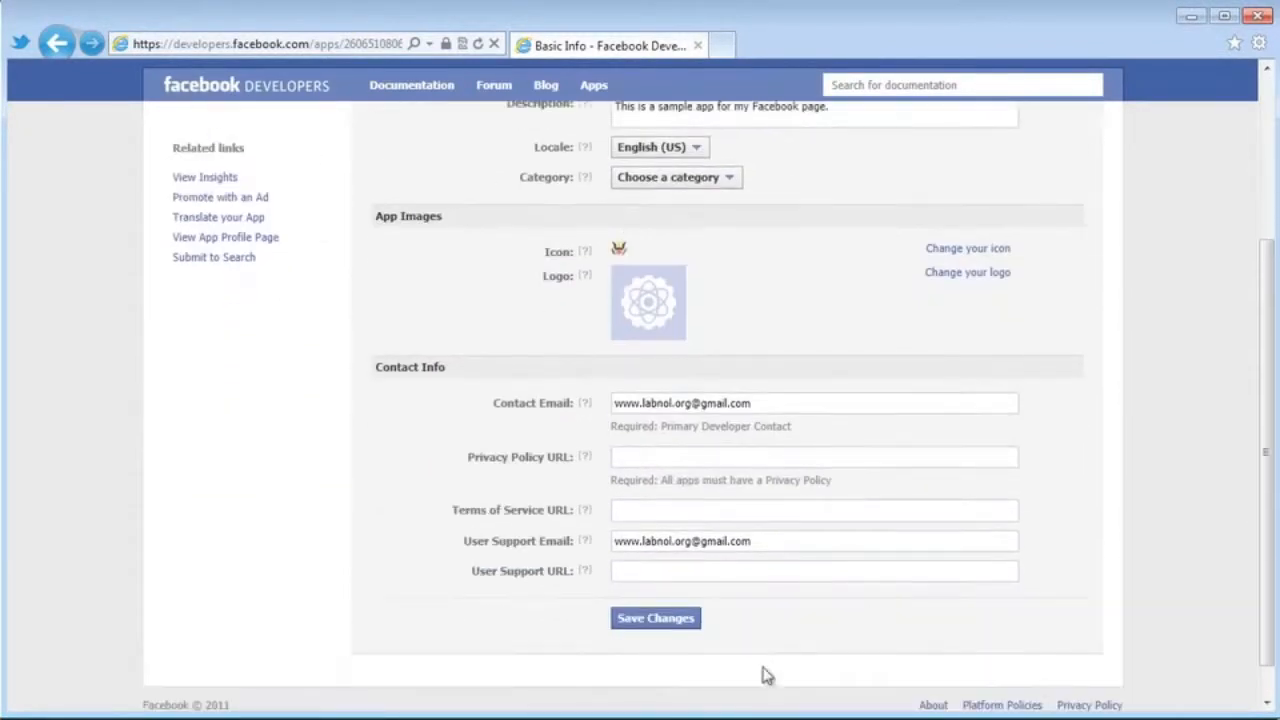
left_click(660, 620)
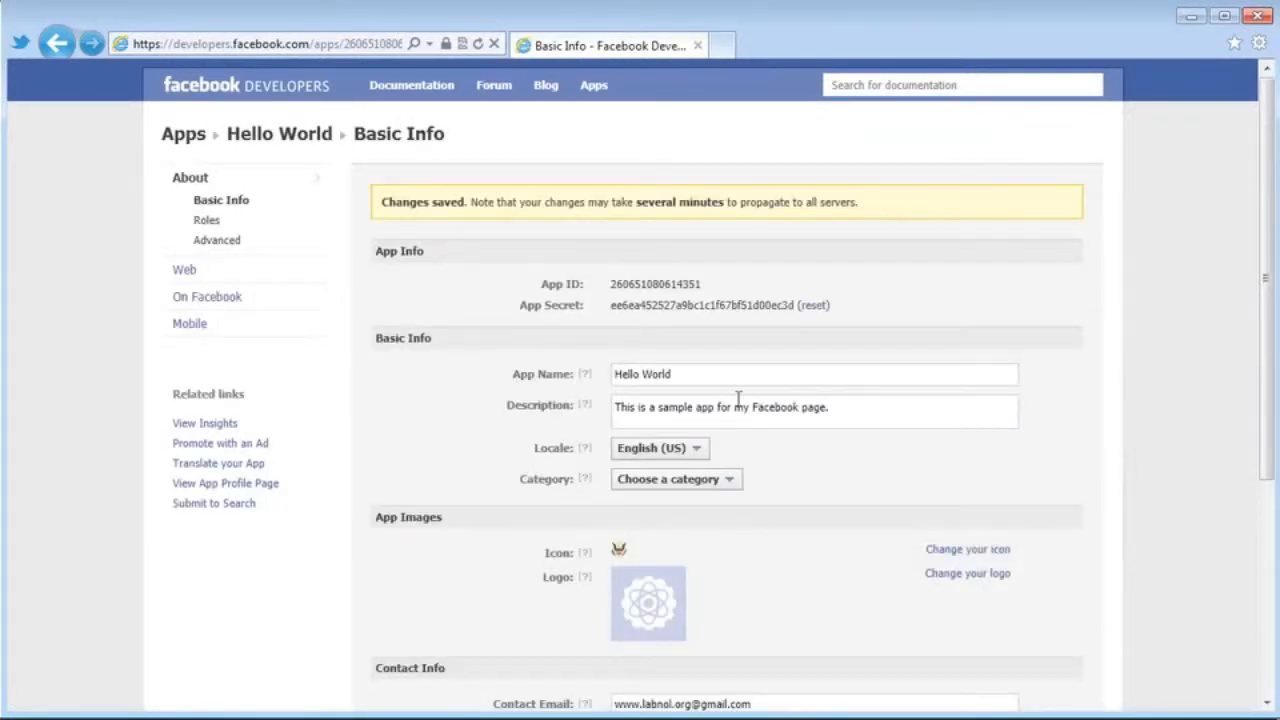
left_click(226, 297)
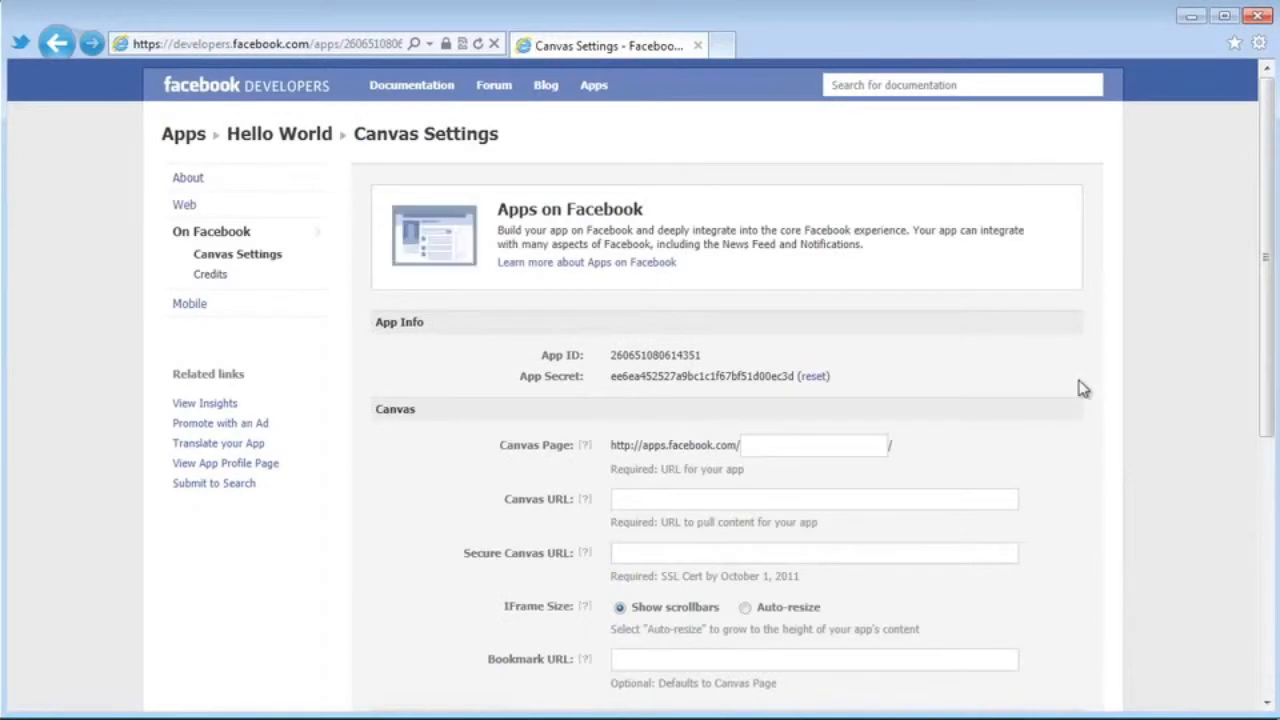
Start typing the canvas page name 'hellowo' in the Canvas Page field.
left_click(846, 444)
type("hellowo")
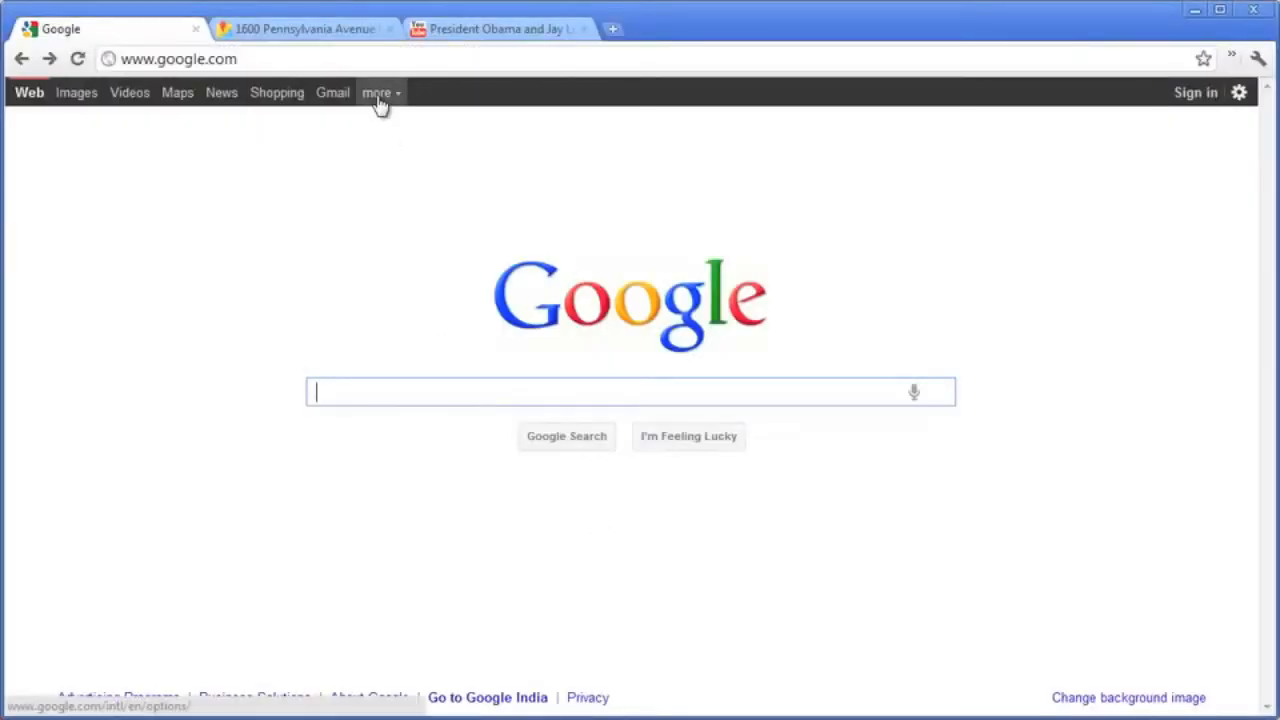
Sign in to Google Sites and start a new site named 'My Facebook Page' with '-labn' added to its address.
left_click(379, 95)
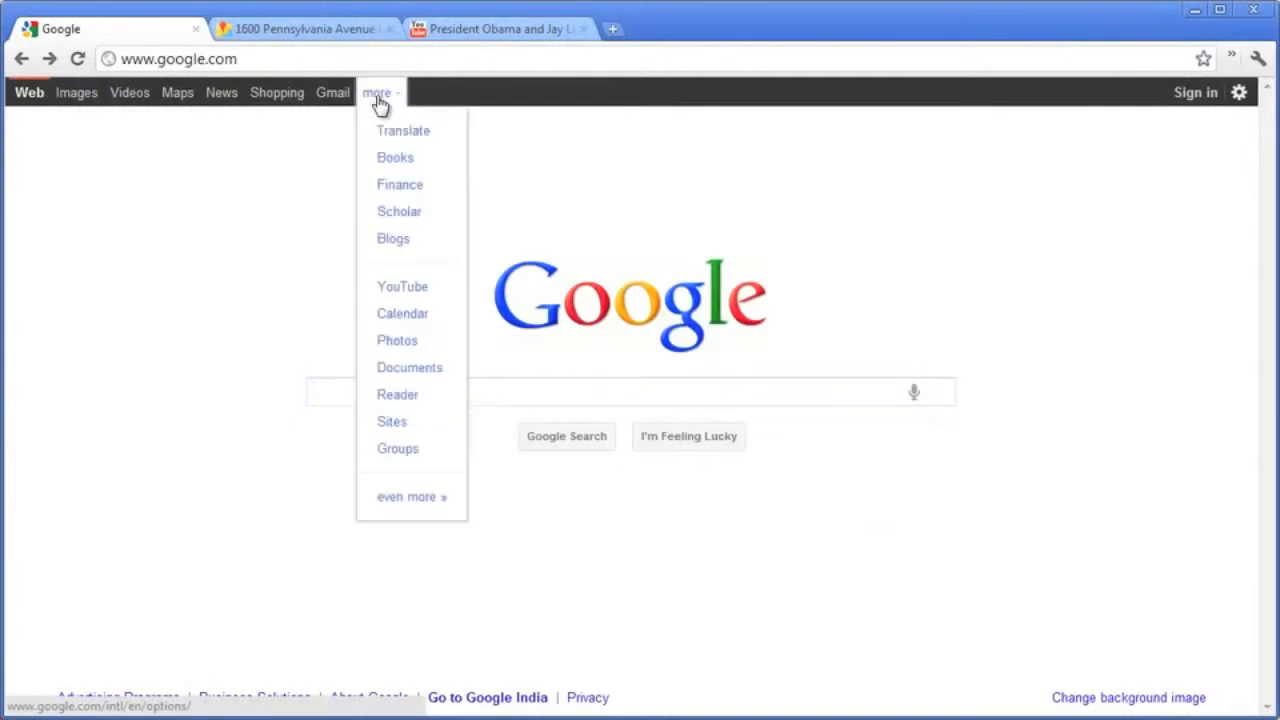
left_click(424, 424)
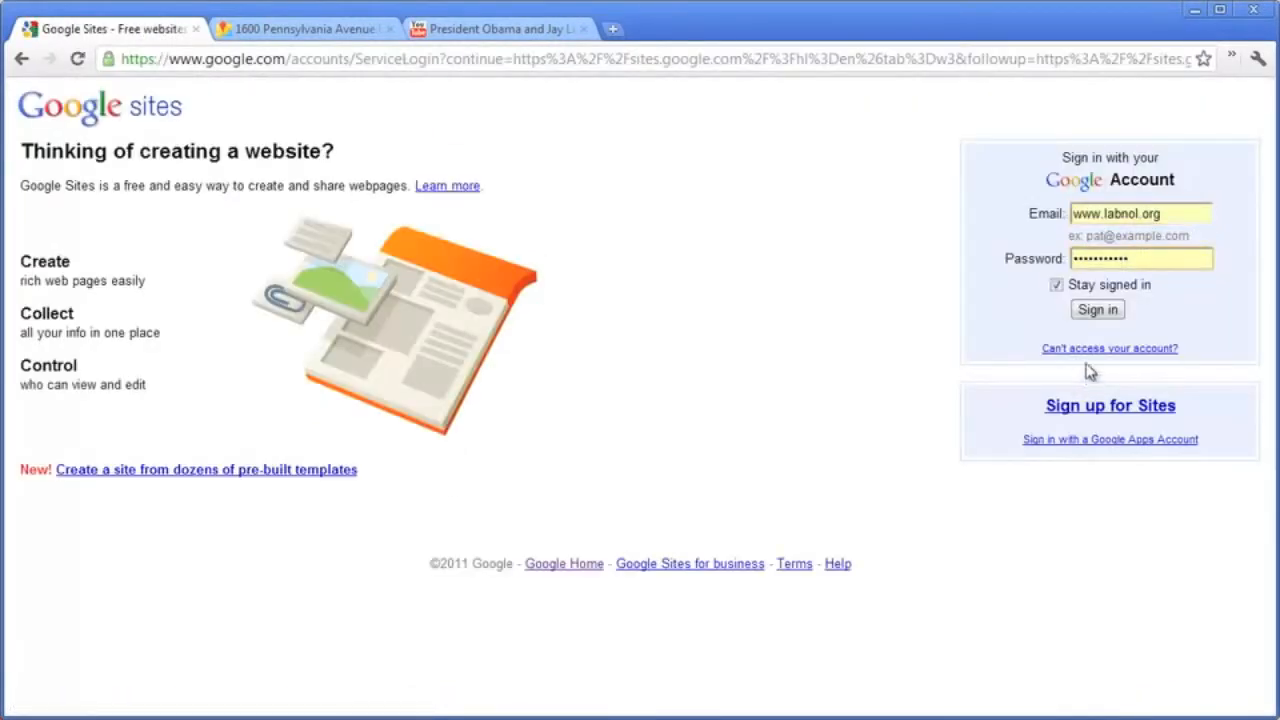
left_click(1123, 312)
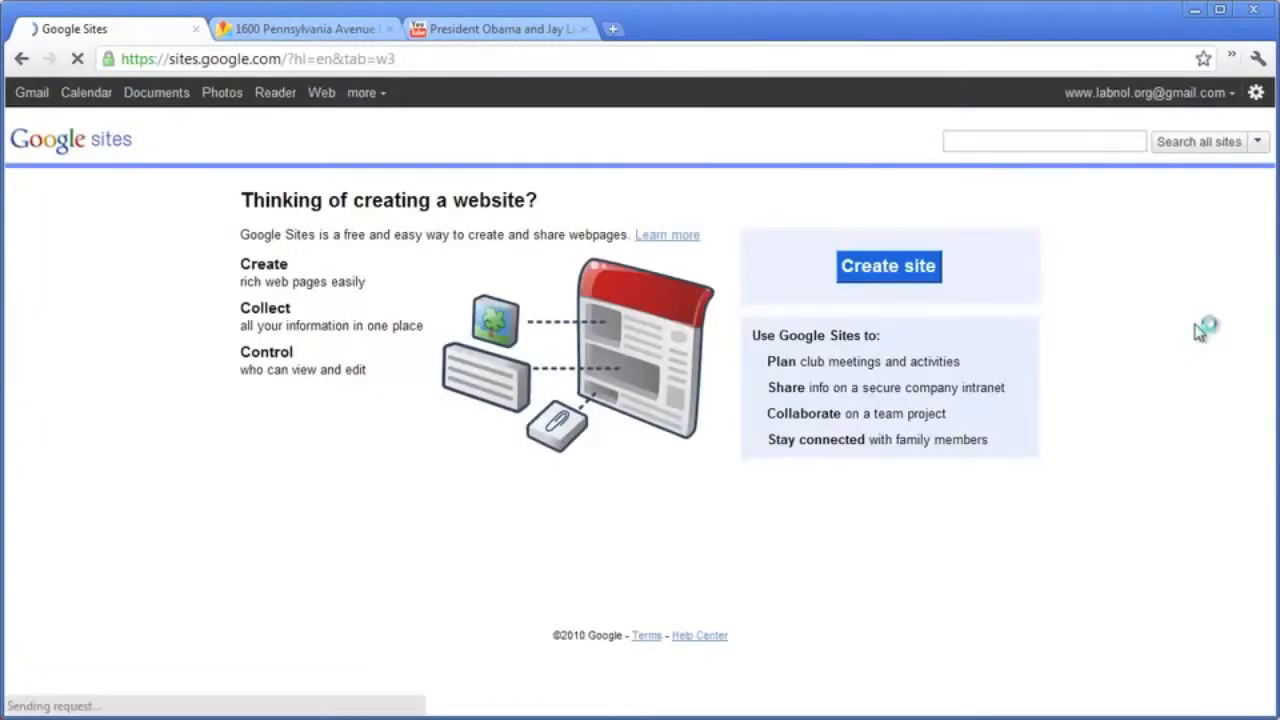
left_click(912, 268)
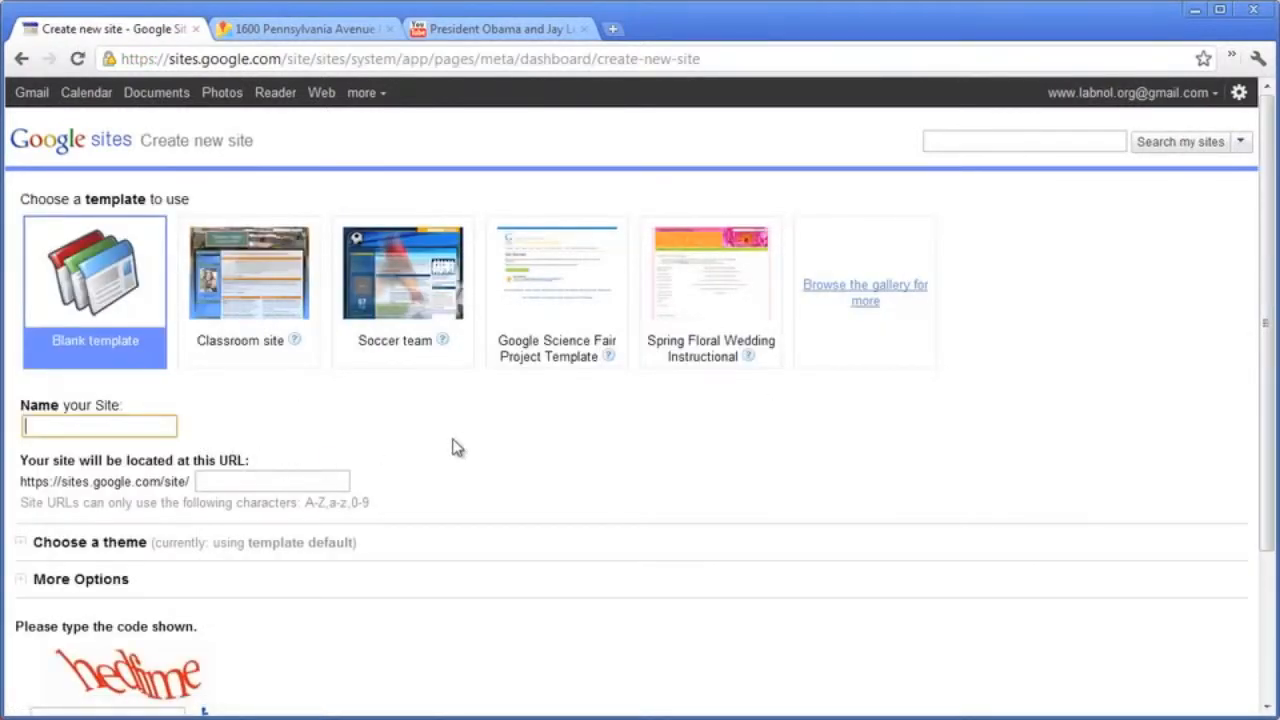
type("My Facebook Page")
key("Tab")
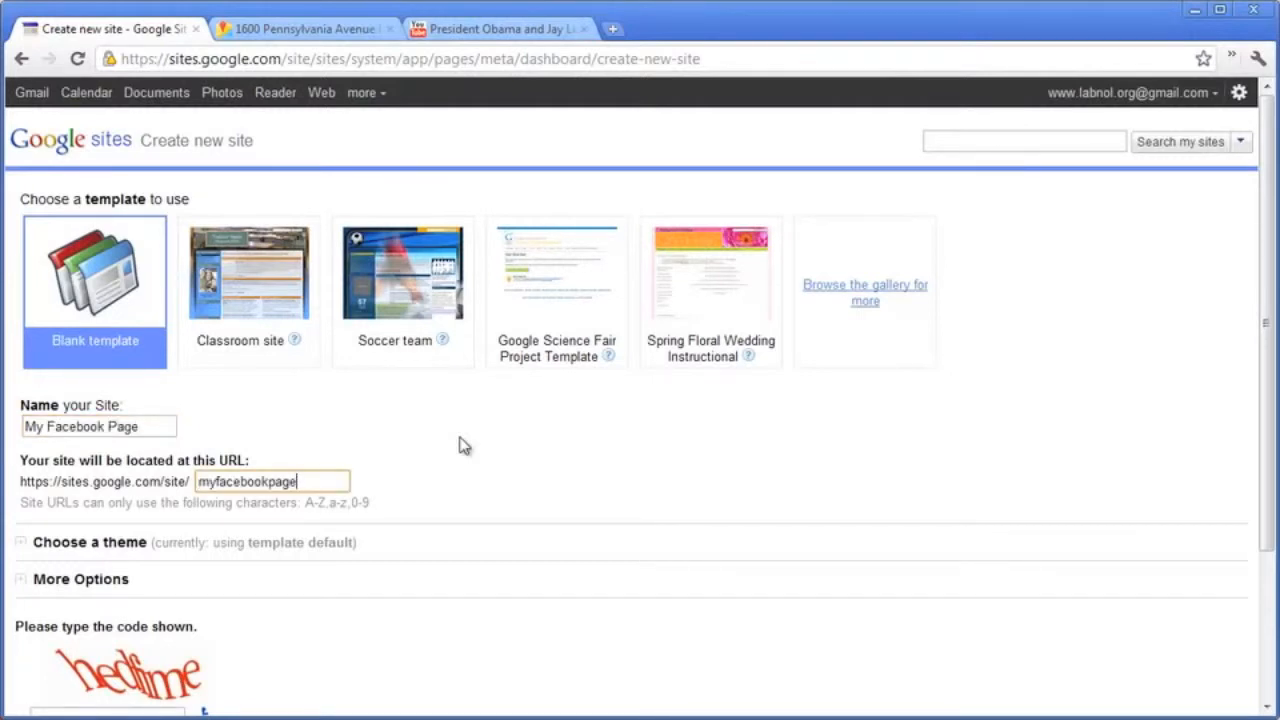
type("-labnol")
Choose the Blank Slate theme for the new site.
scroll(549, 420, "down", 2)
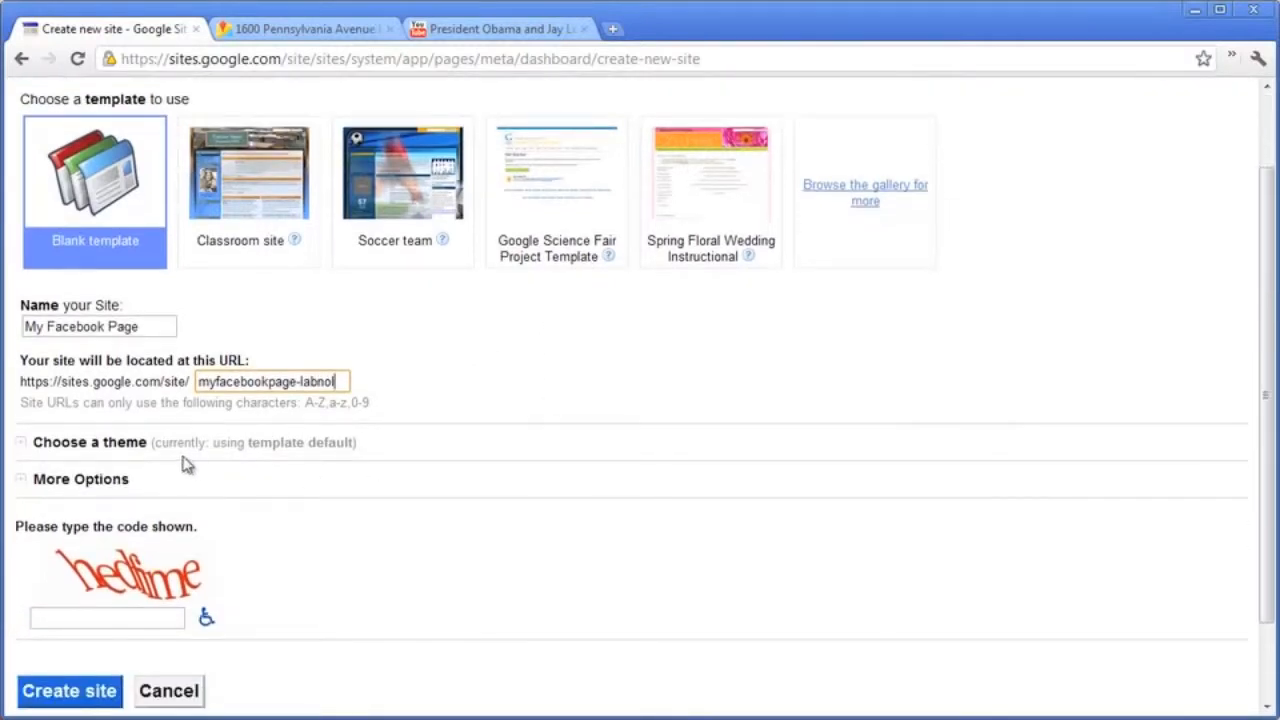
left_click(25, 445)
scroll(657, 354, "down", 3)
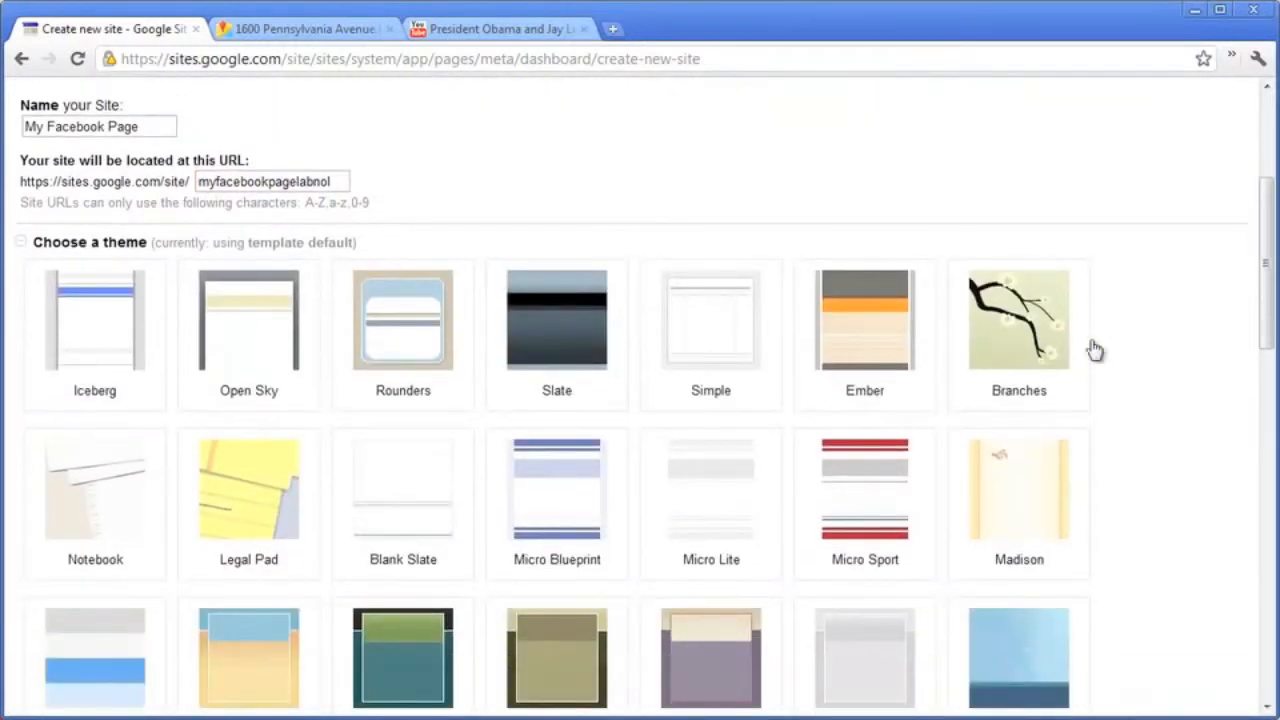
scroll(1148, 350, "down", 1)
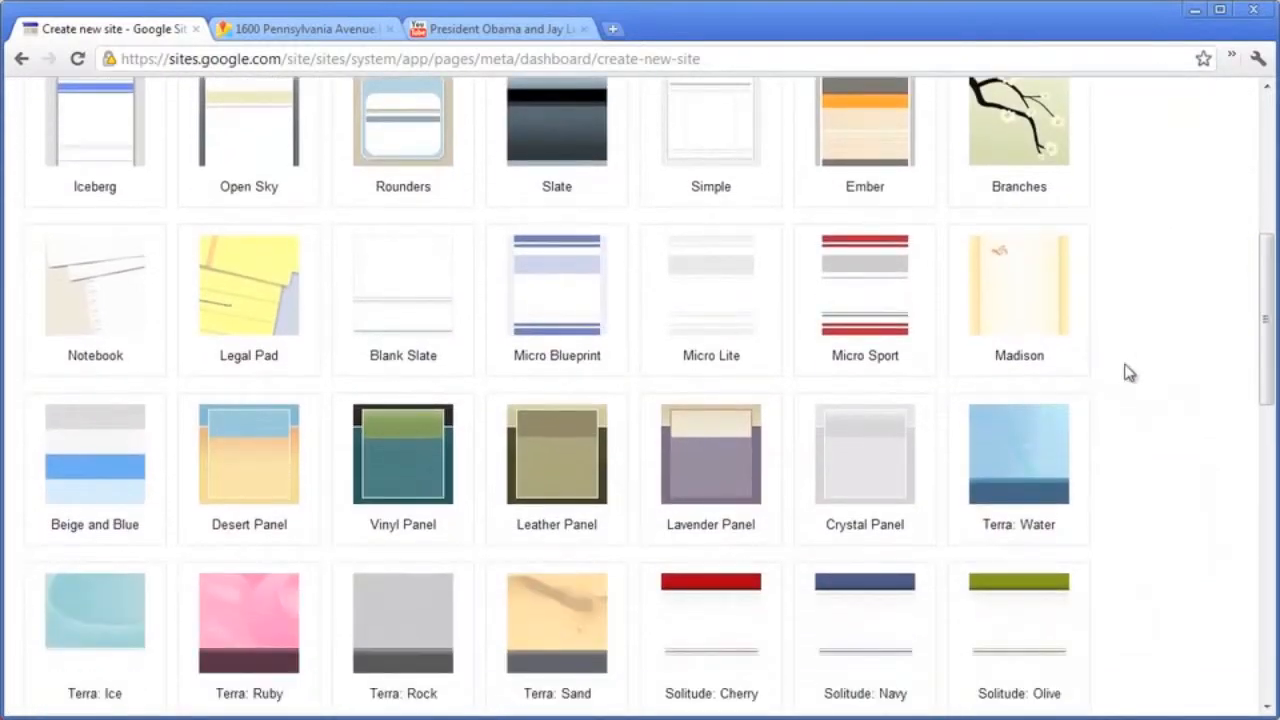
left_click(455, 303)
Enter the verification code and submit the form to create the site.
scroll(1071, 363, "down", 9)
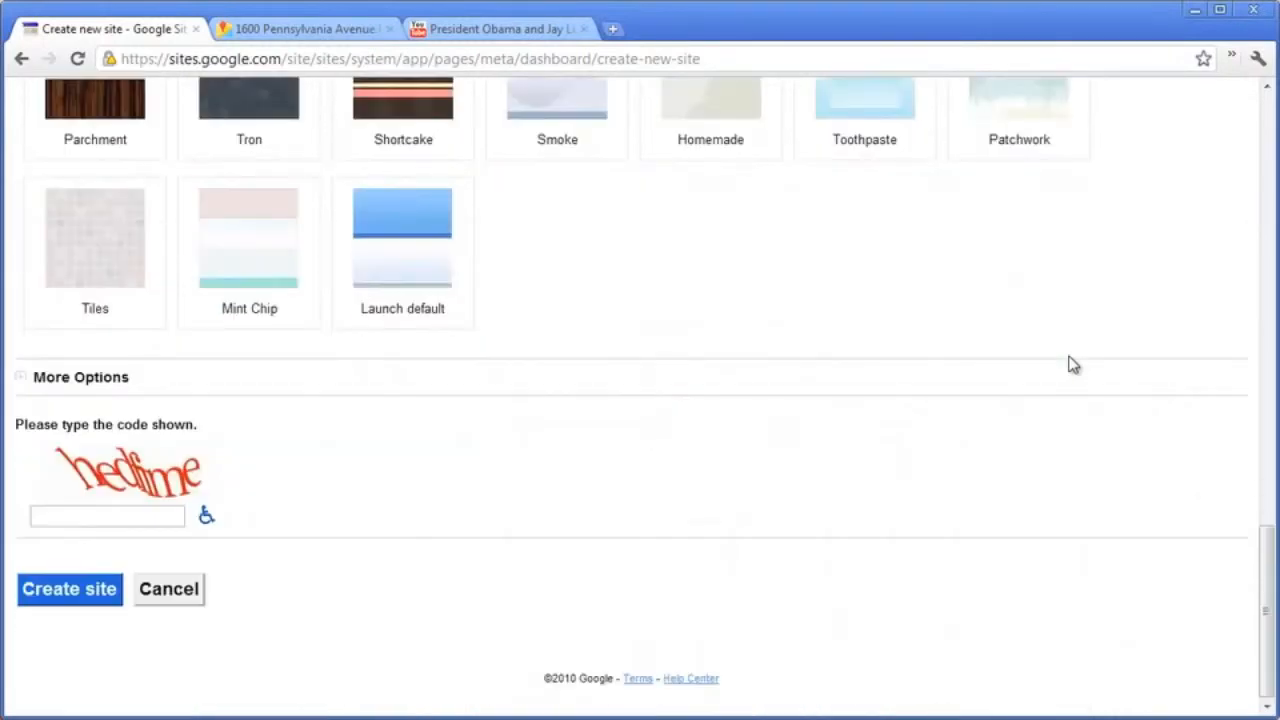
left_click(23, 381)
scroll(751, 457, "down", 1)
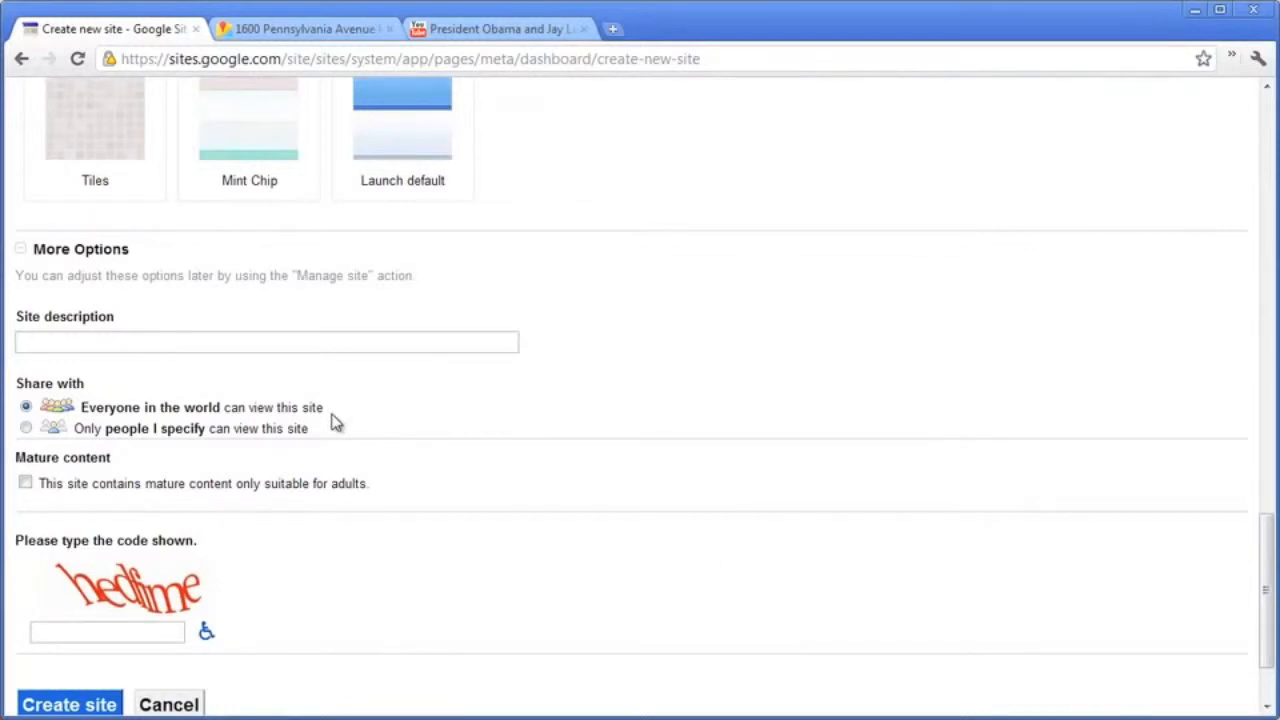
scroll(321, 392, "down", 1)
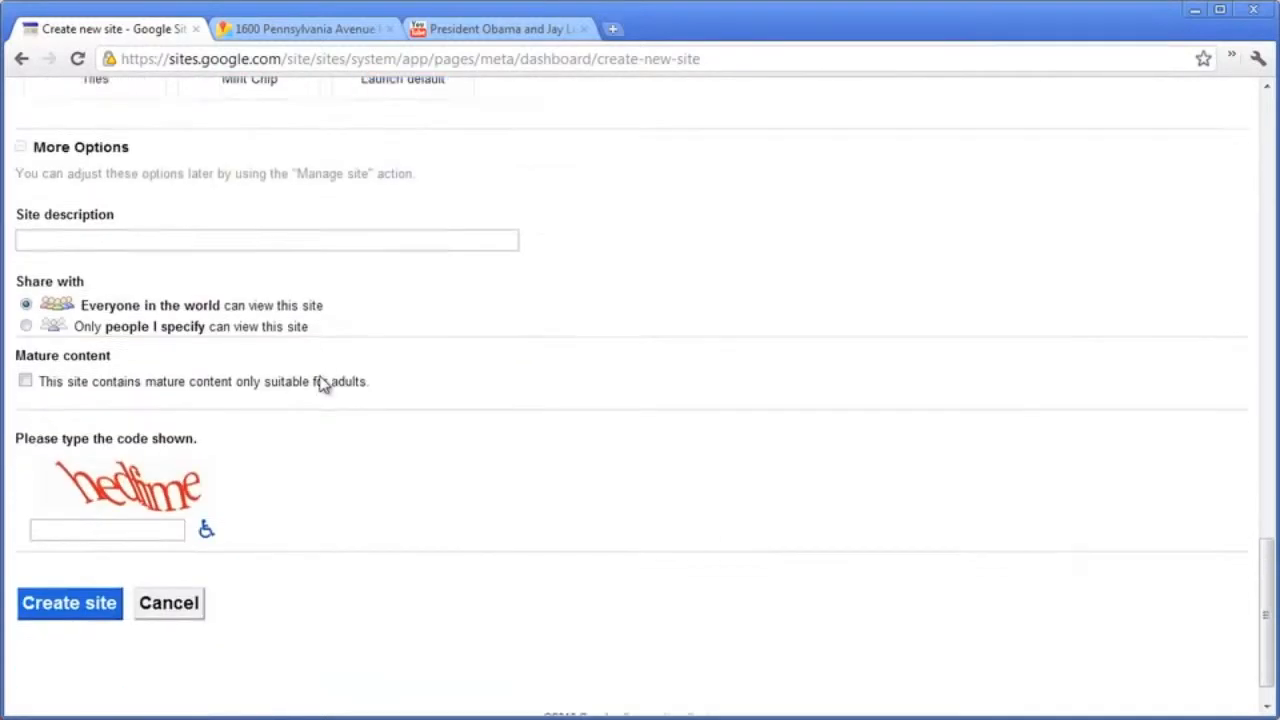
scroll(321, 387, "down", 1)
left_click(166, 516)
type("hedfime")
key("Return")
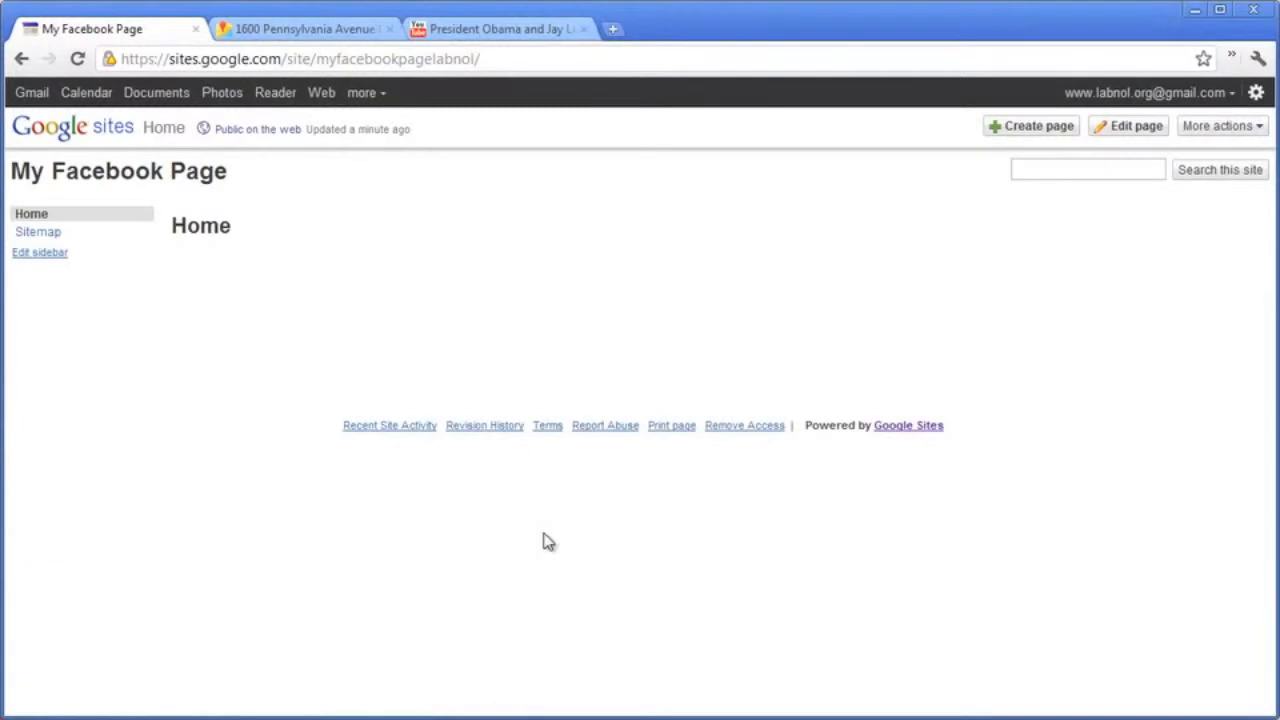
In Manage site > General, hide the site name, leave Google Analytics off, and save.
left_click(1213, 134)
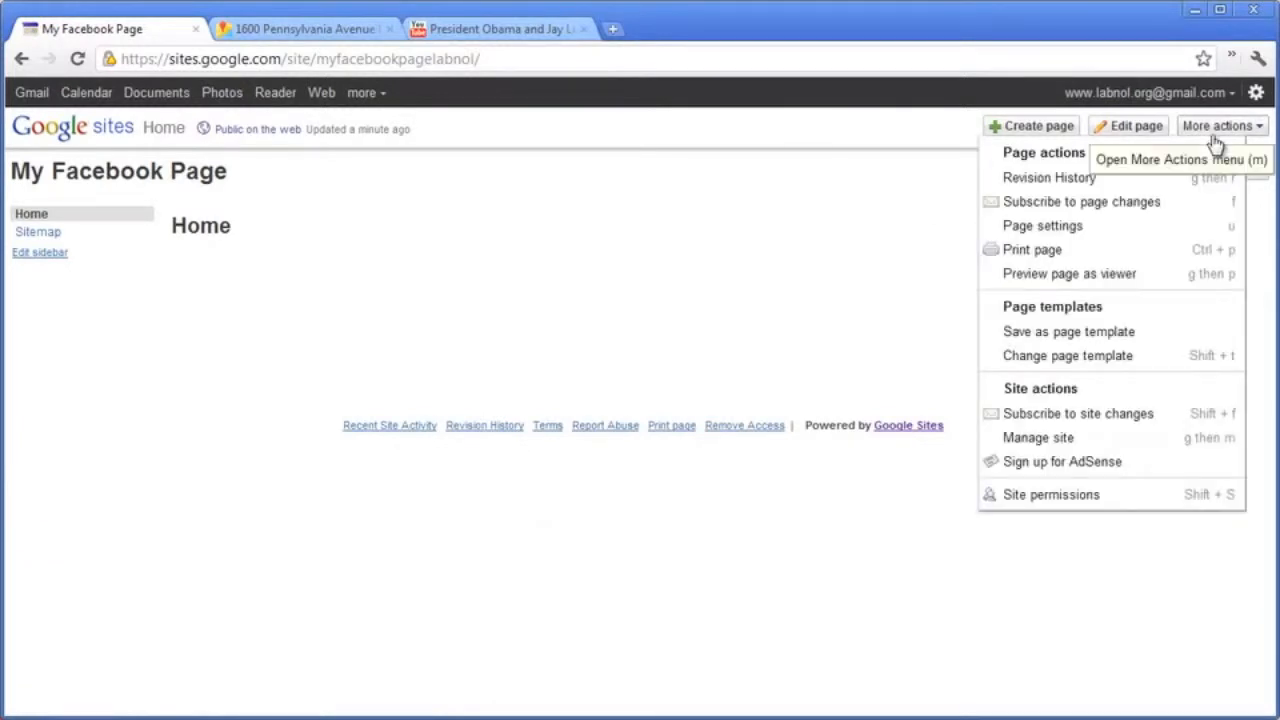
left_click(1143, 437)
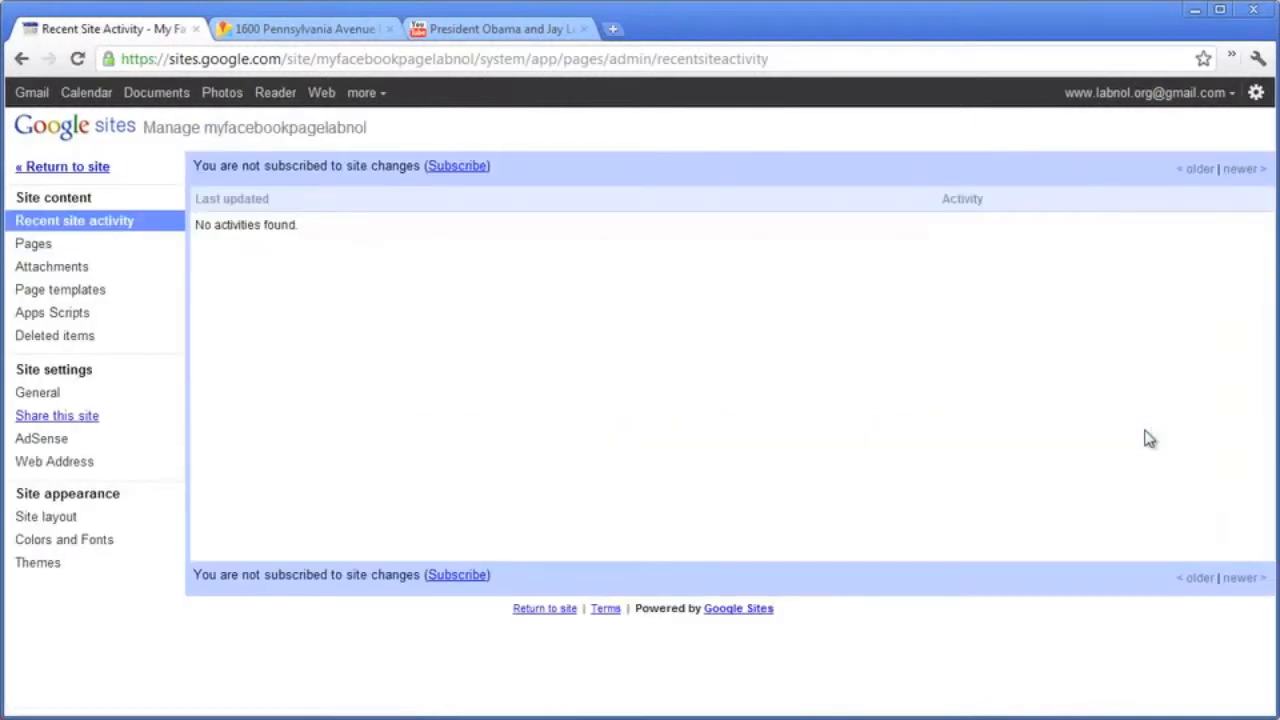
left_click(93, 400)
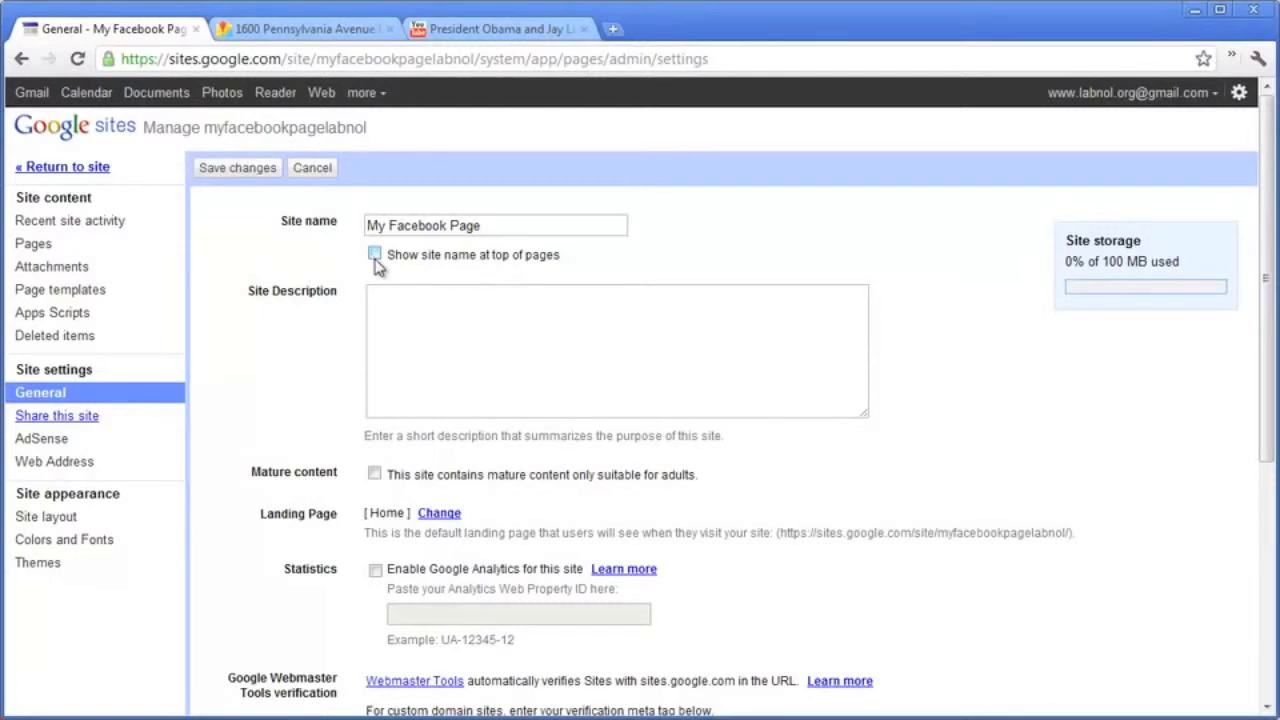
scroll(980, 449, "down", 3)
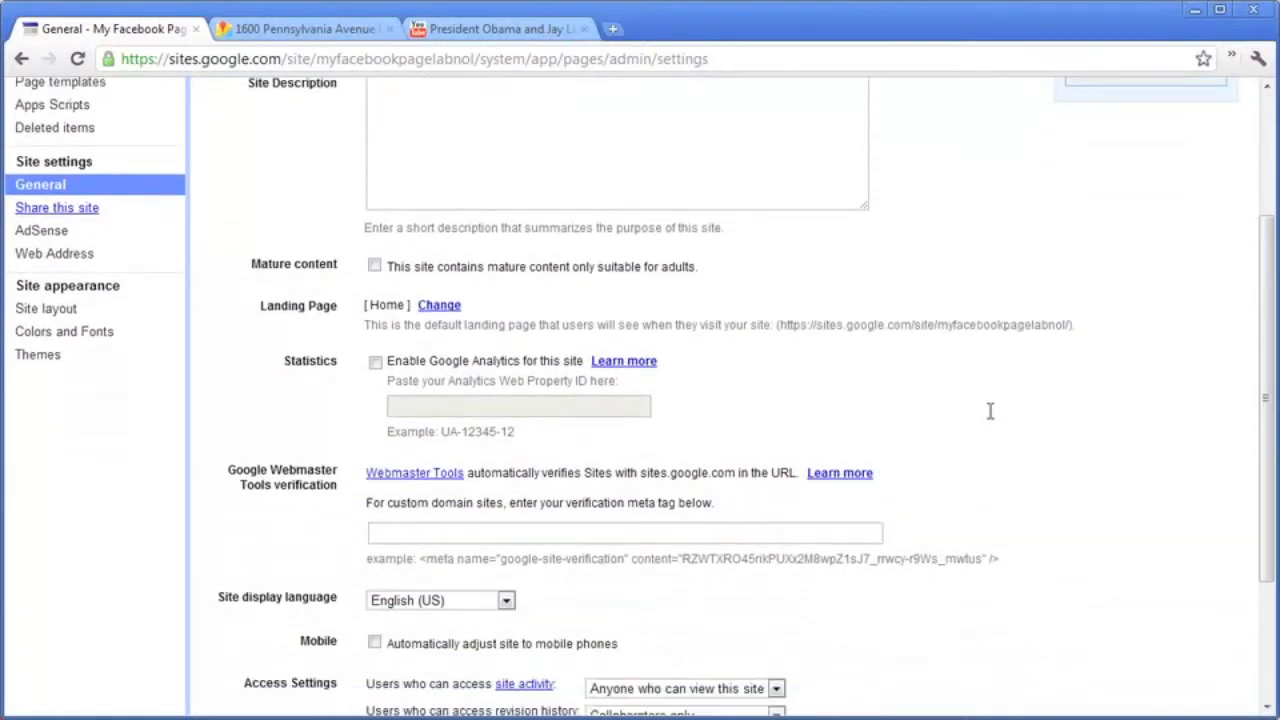
left_click(376, 364)
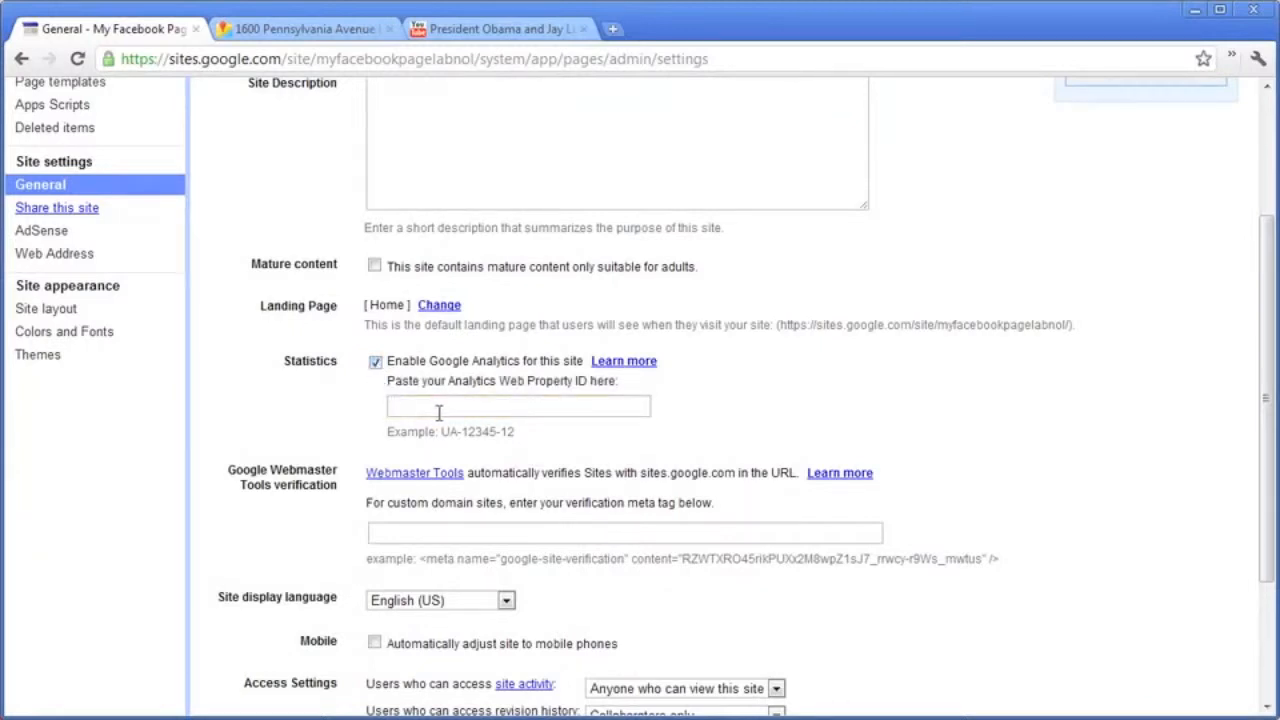
left_click(376, 362)
scroll(829, 400, "down", 3)
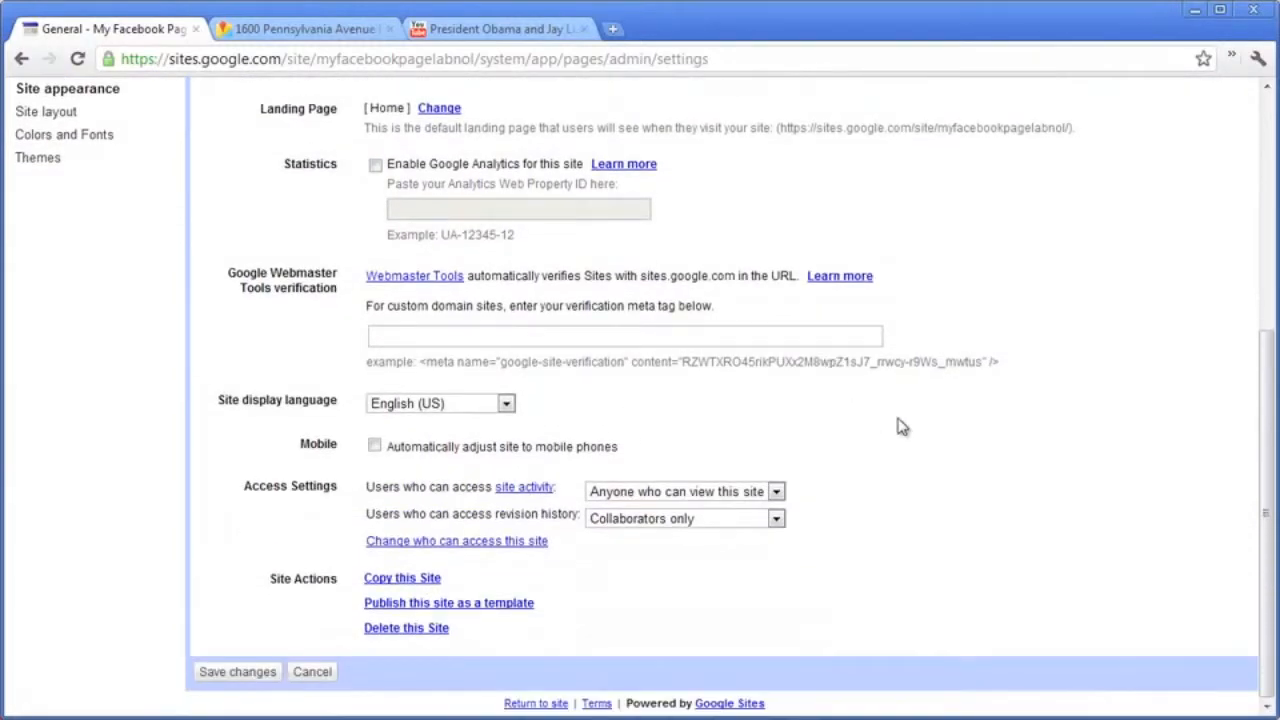
left_click(238, 672)
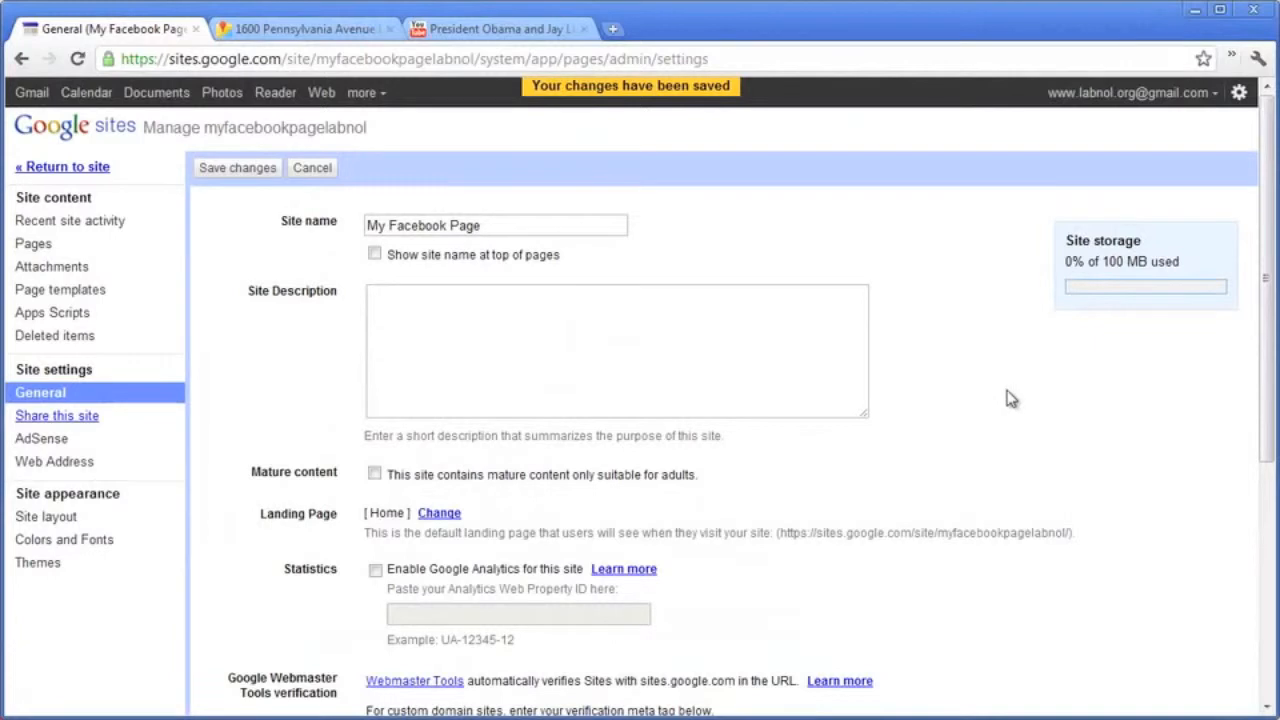
Change the site layout to a 500px custom width with no header and no sidebar.
left_click(125, 522)
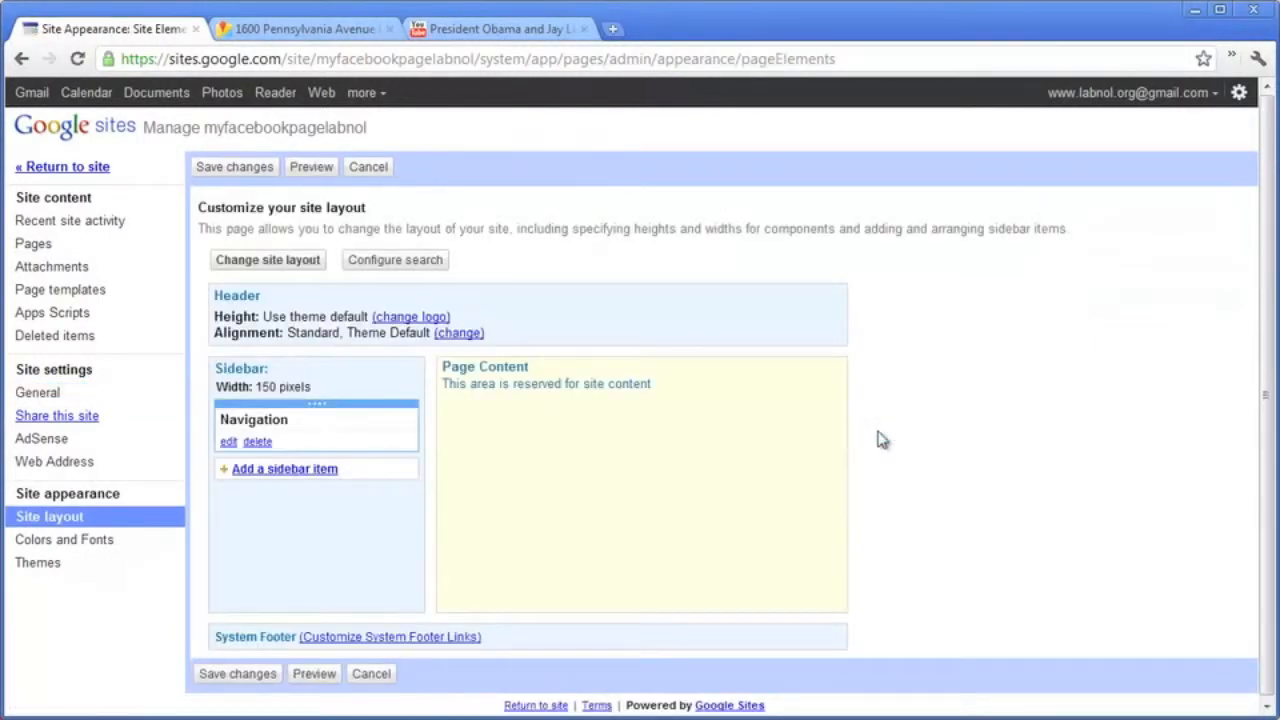
left_click(305, 262)
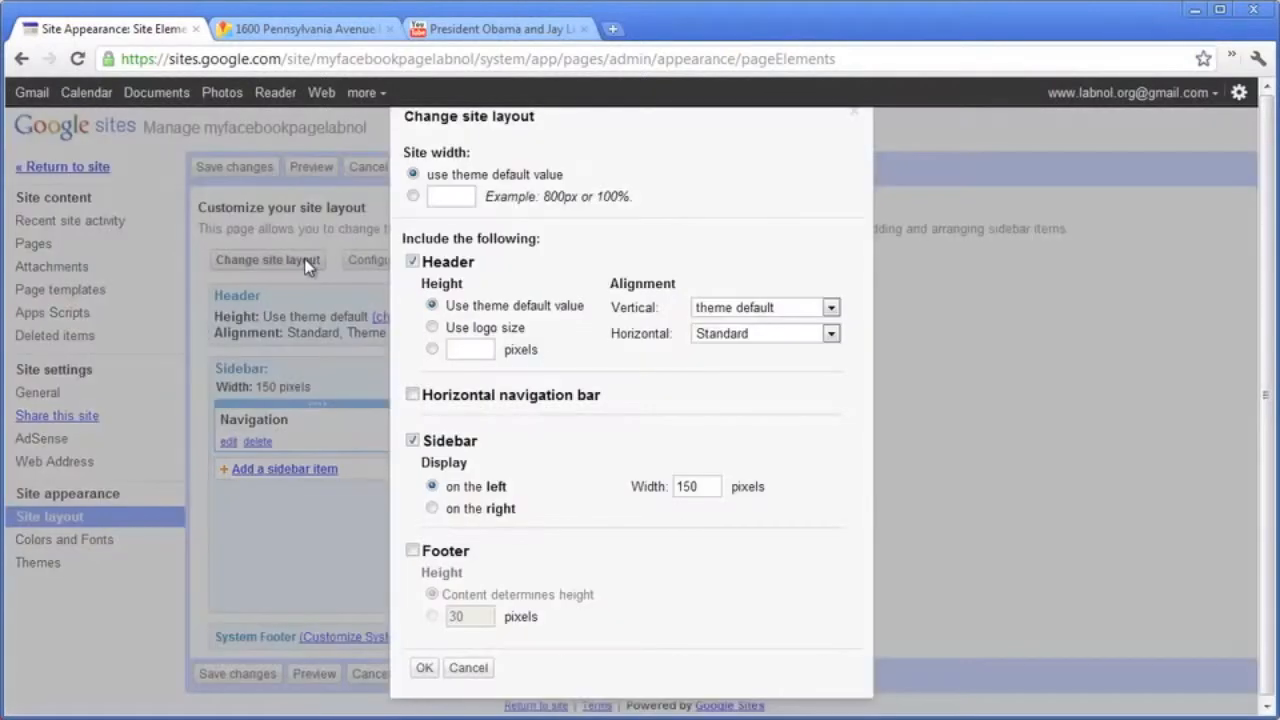
left_click(413, 196)
left_click(452, 196)
type("500")
left_click(412, 262)
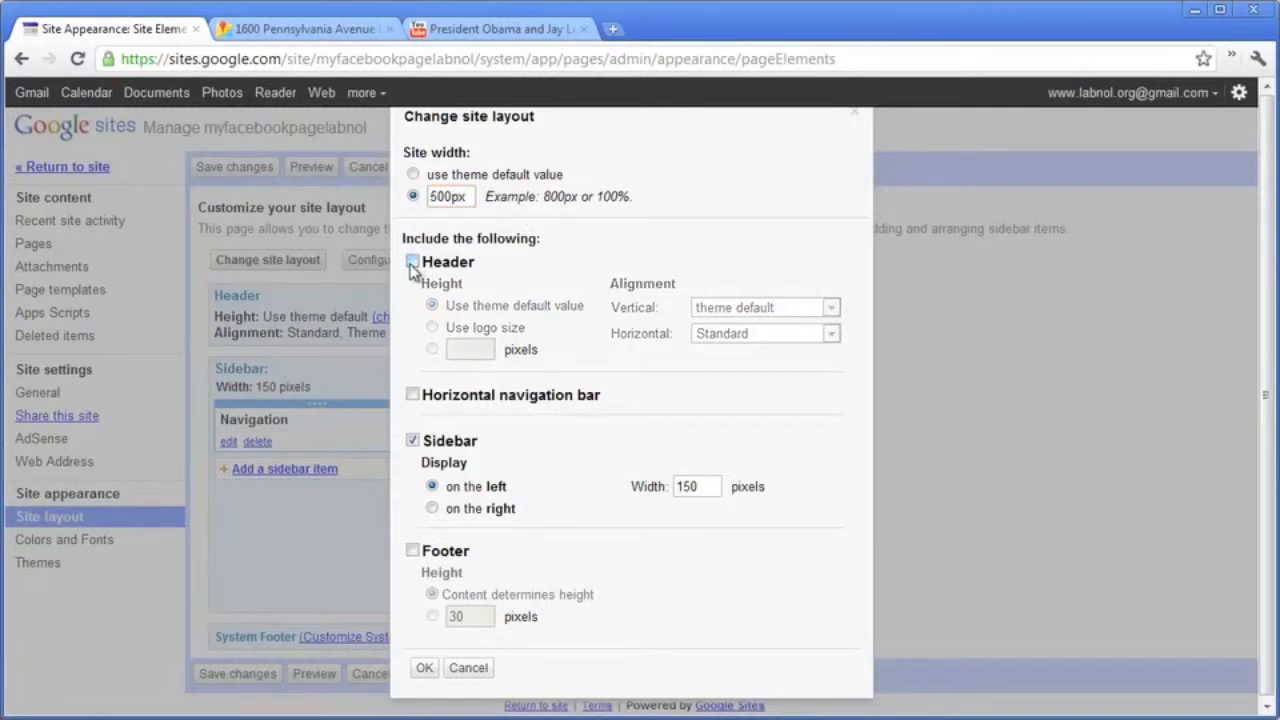
left_click(413, 441)
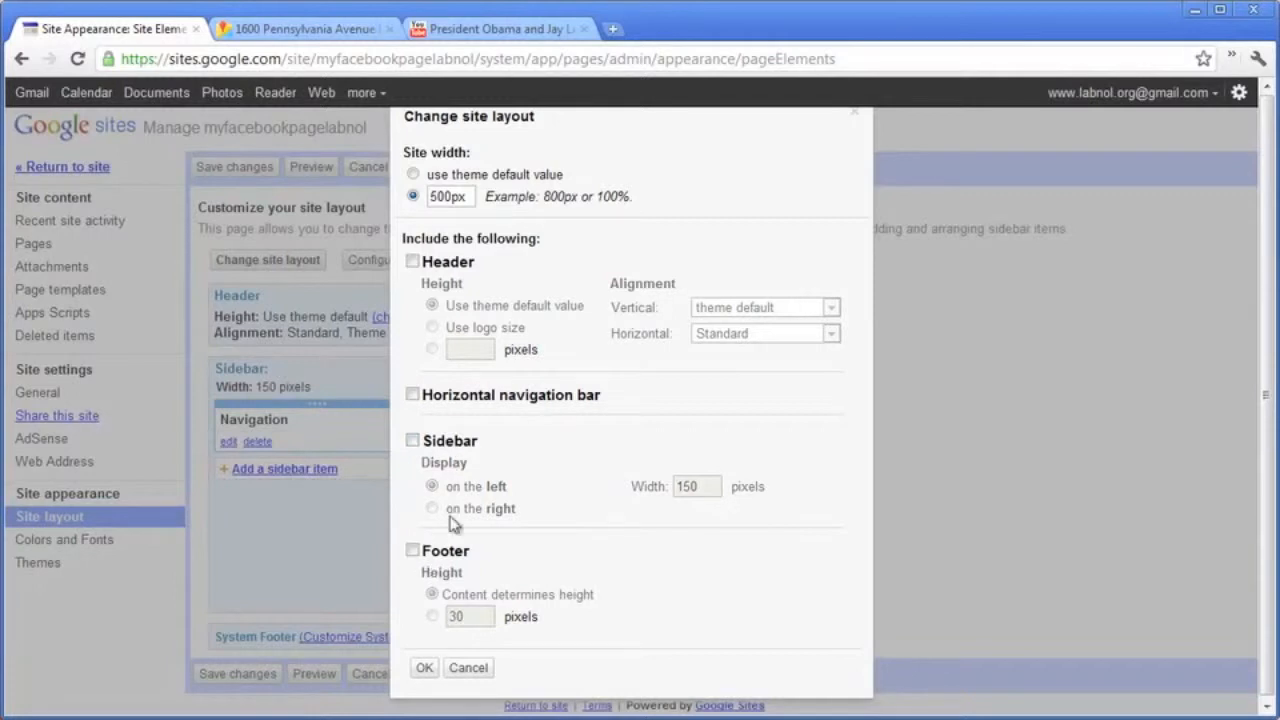
left_click(425, 670)
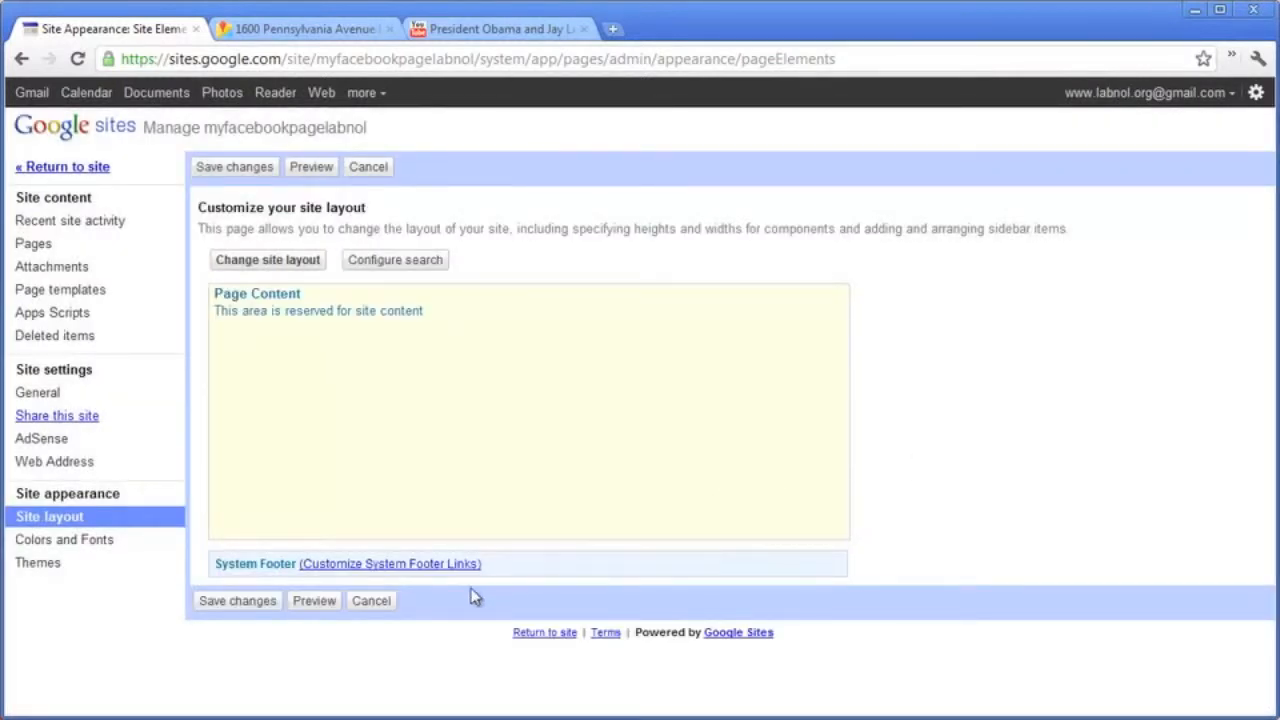
Hide all four system footer links, save the changes, and open the Pages list.
left_click(426, 566)
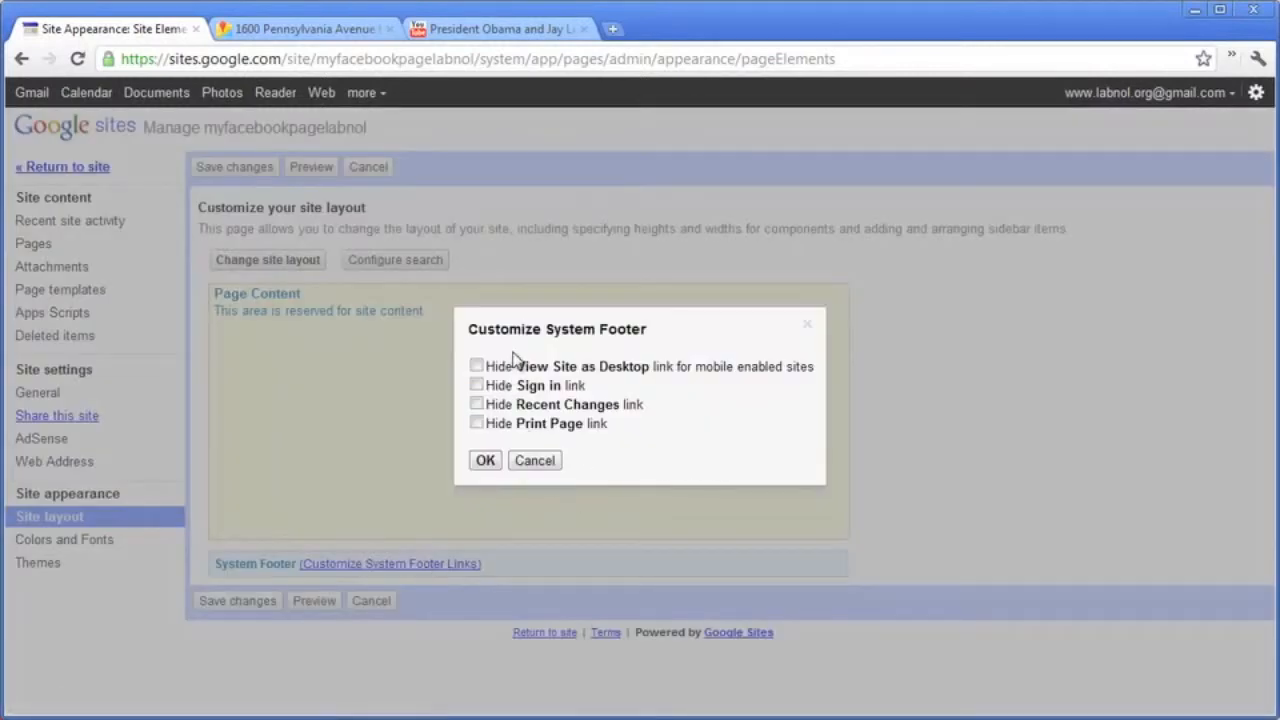
left_click(477, 367)
left_click(477, 386)
left_click(476, 404)
left_click(476, 423)
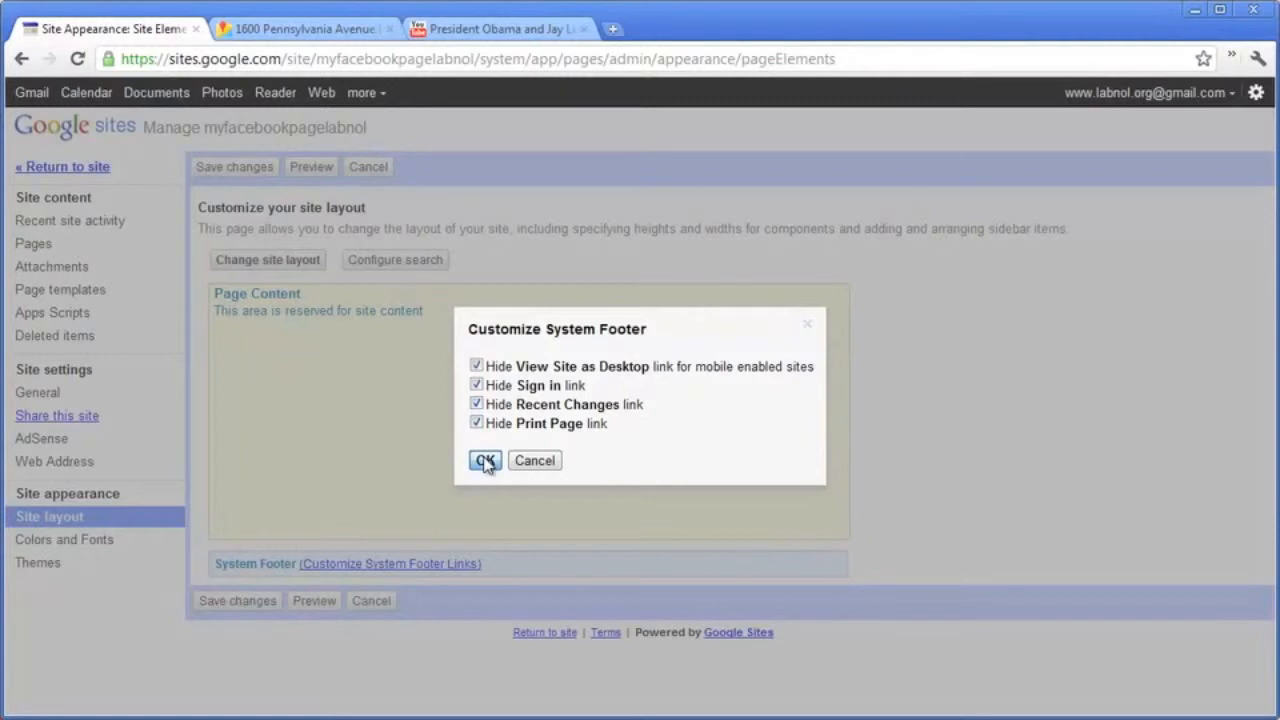
left_click(485, 460)
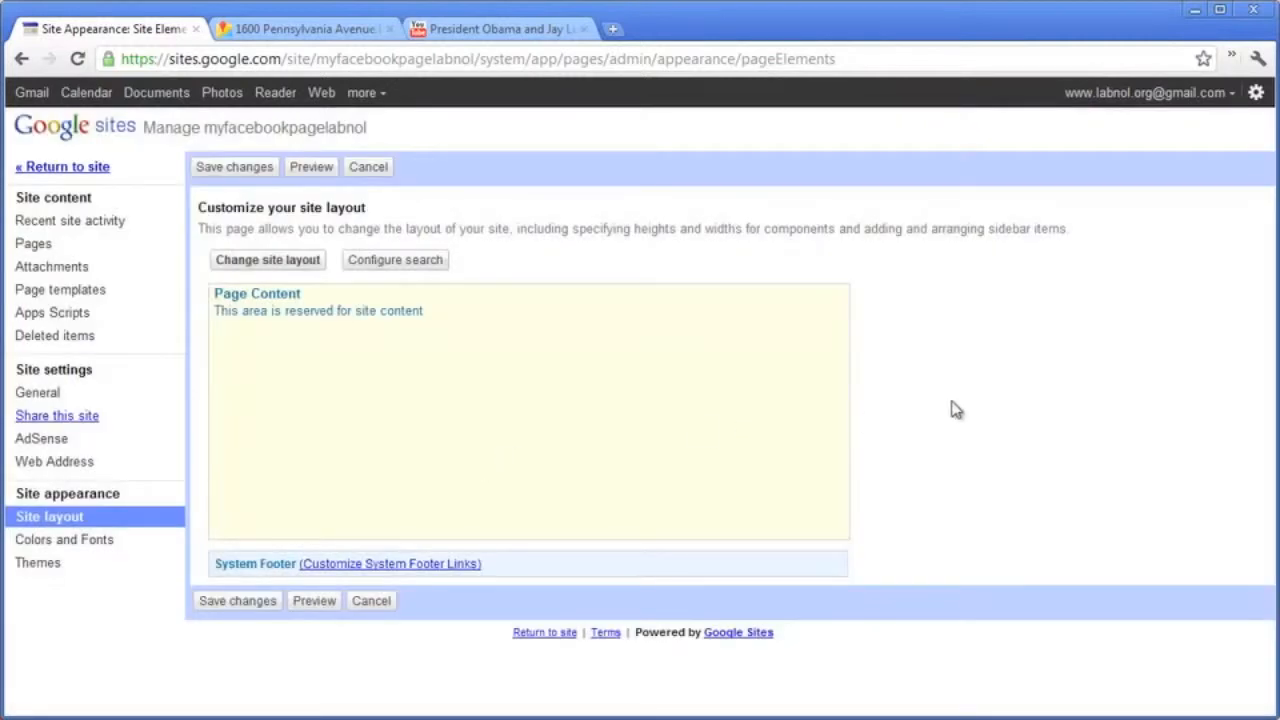
left_click(233, 600)
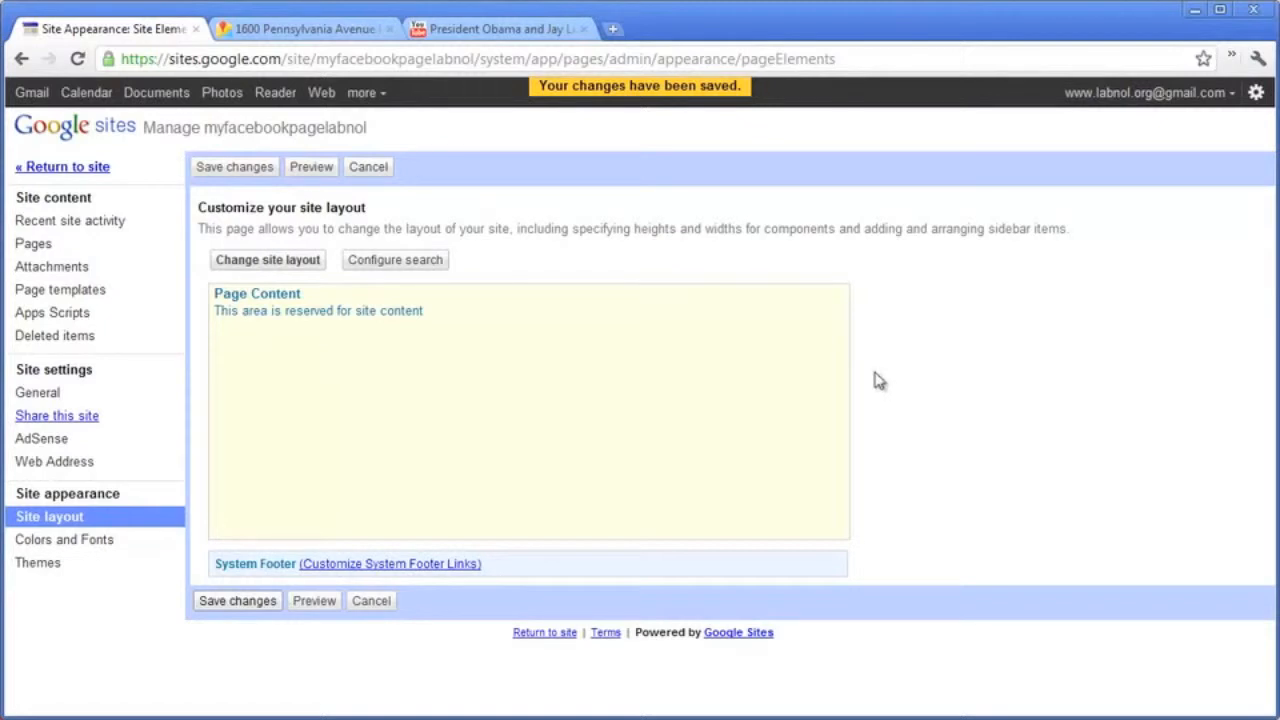
left_click(105, 253)
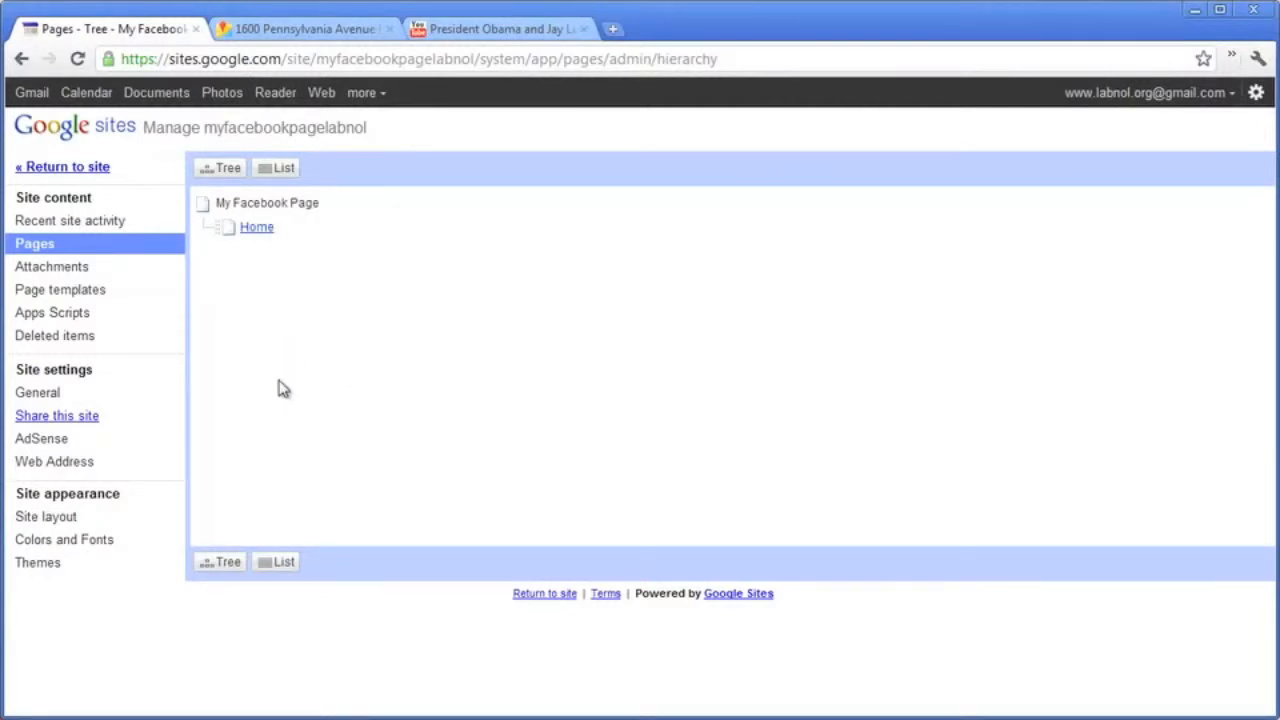
Return to the site and create a top-level web page named 'About Us'.
left_click(84, 168)
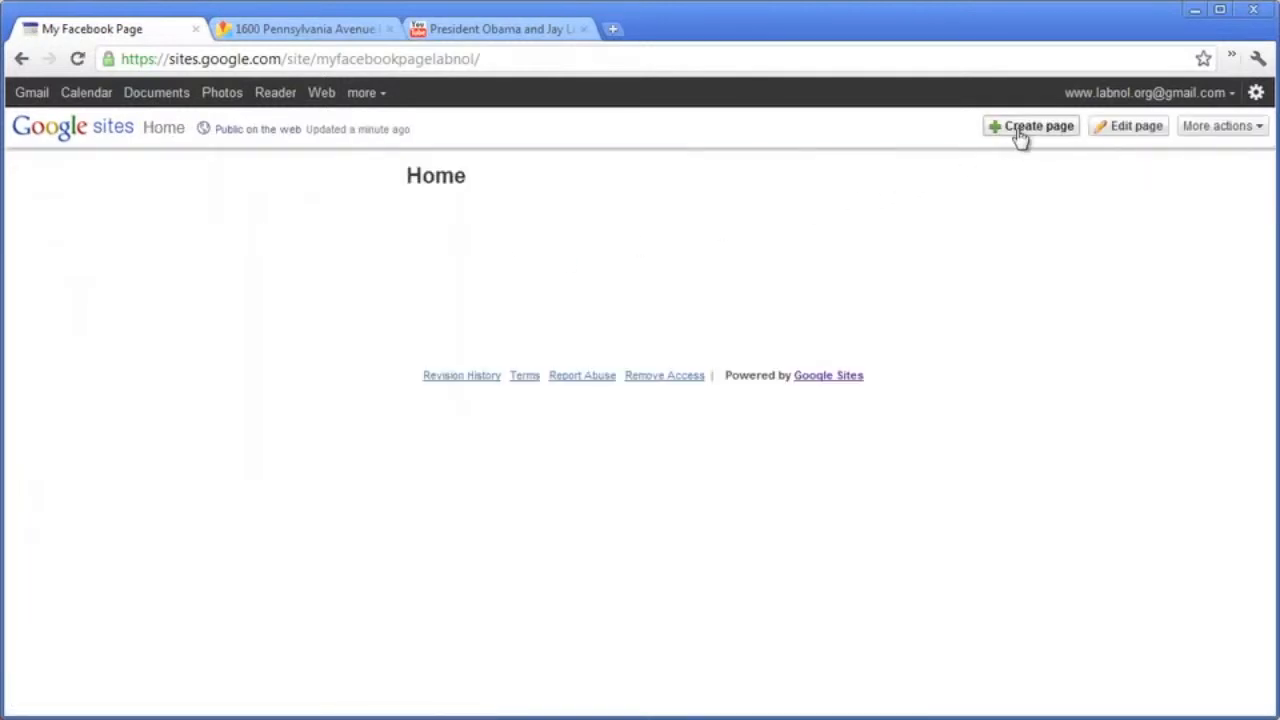
left_click(1020, 136)
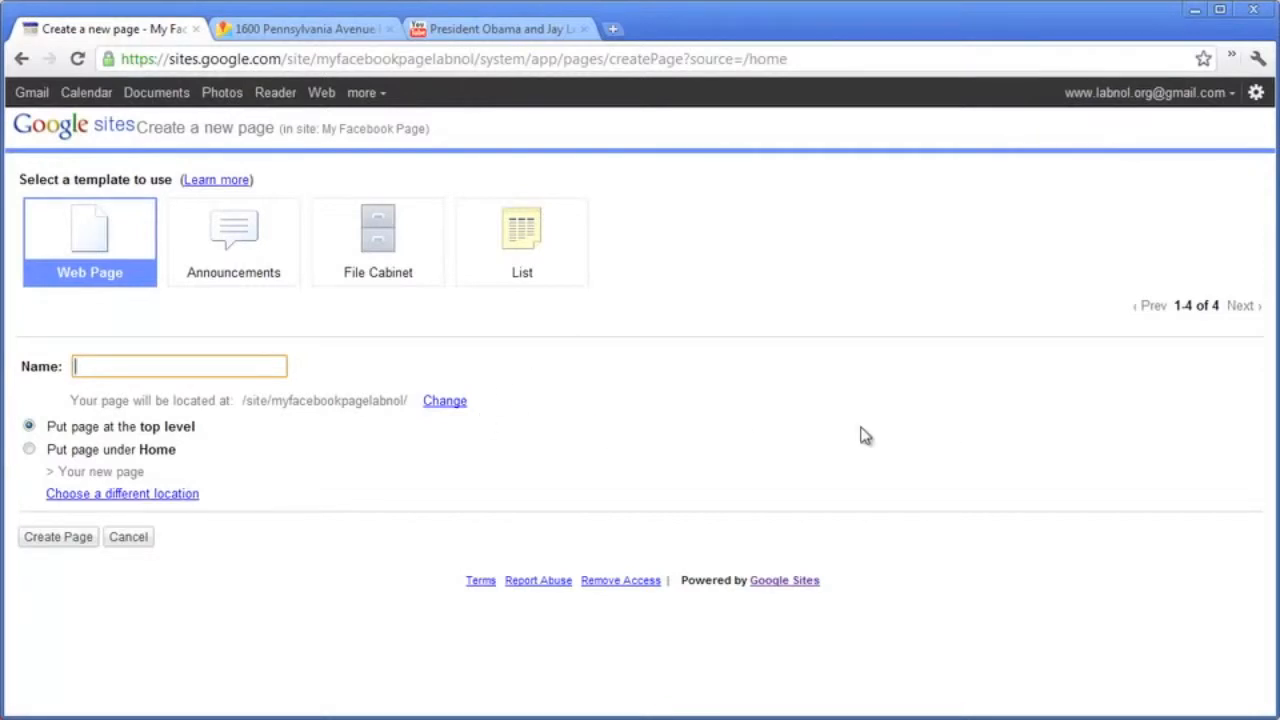
type("About Us")
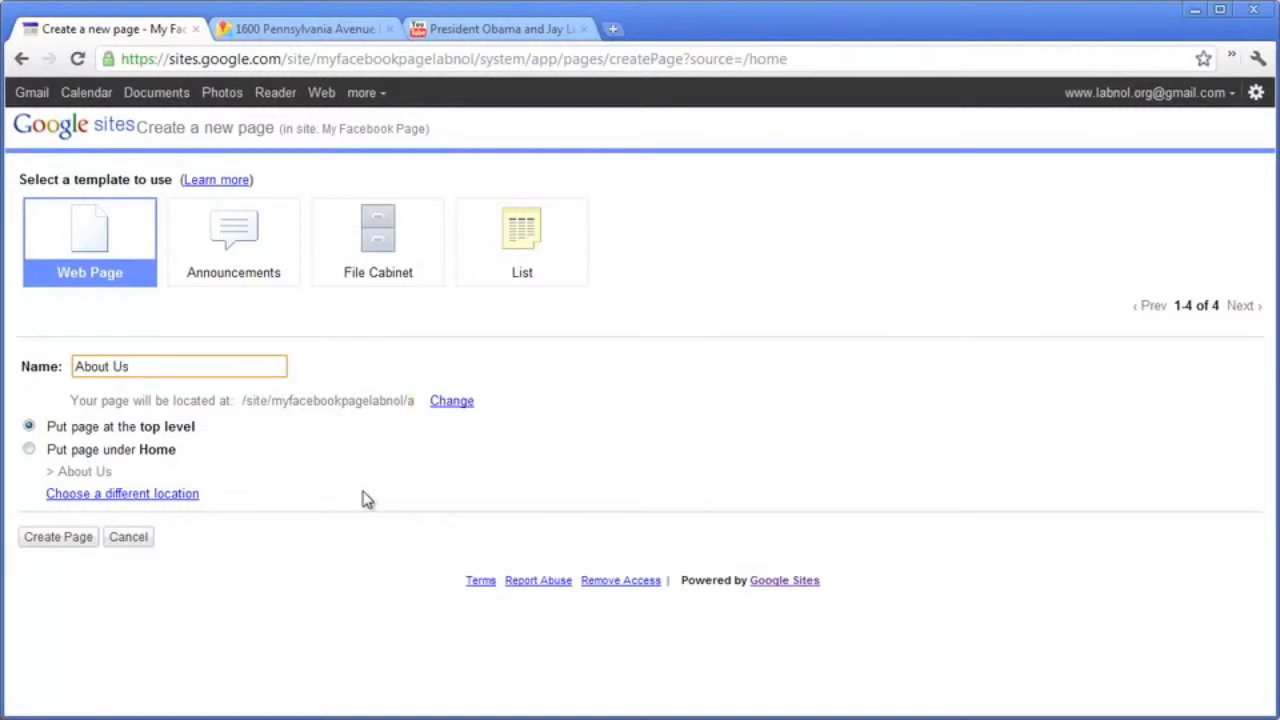
left_click(80, 546)
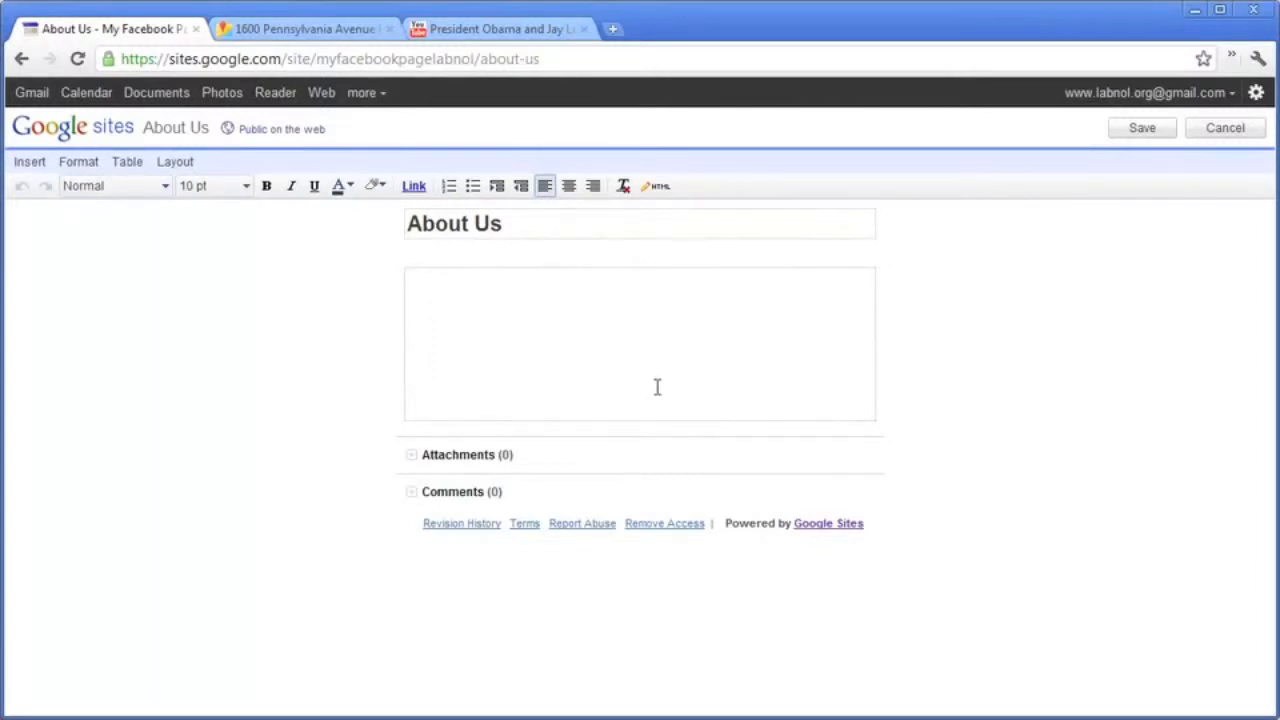
Insert obama.jpg from the Facebook folder with alt text 'Obama', aligned right.
left_click(30, 166)
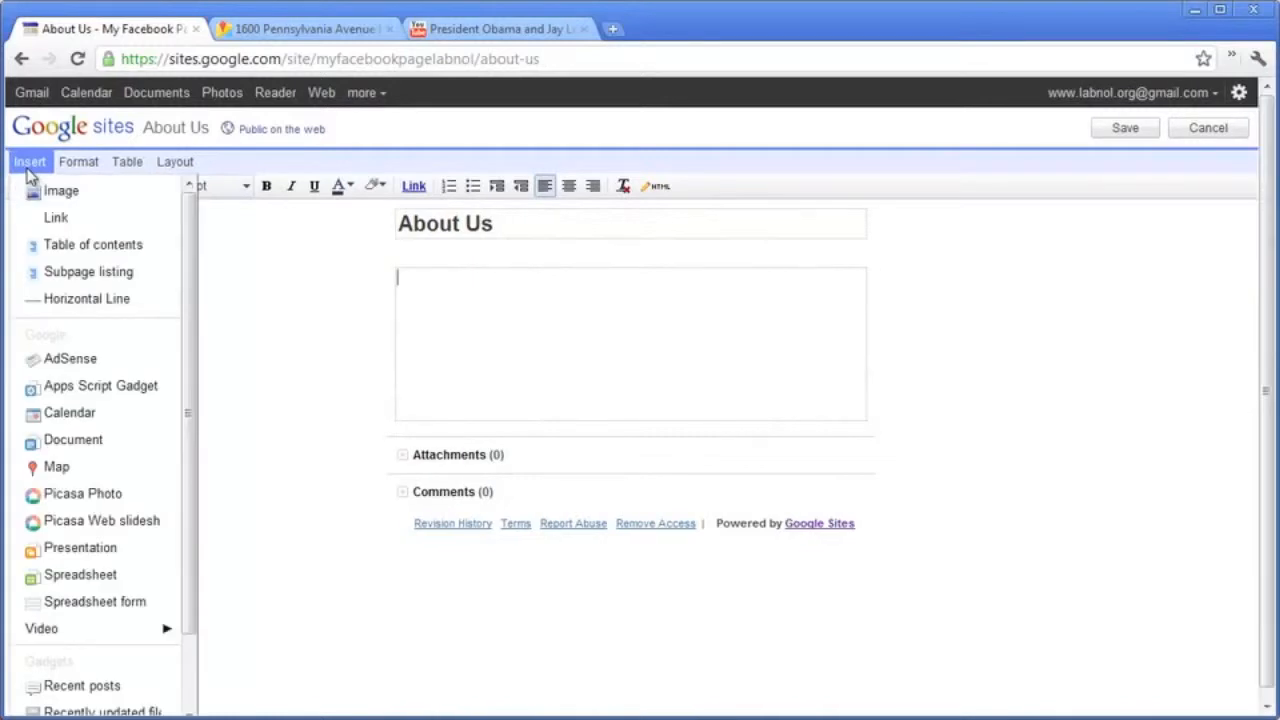
left_click(108, 200)
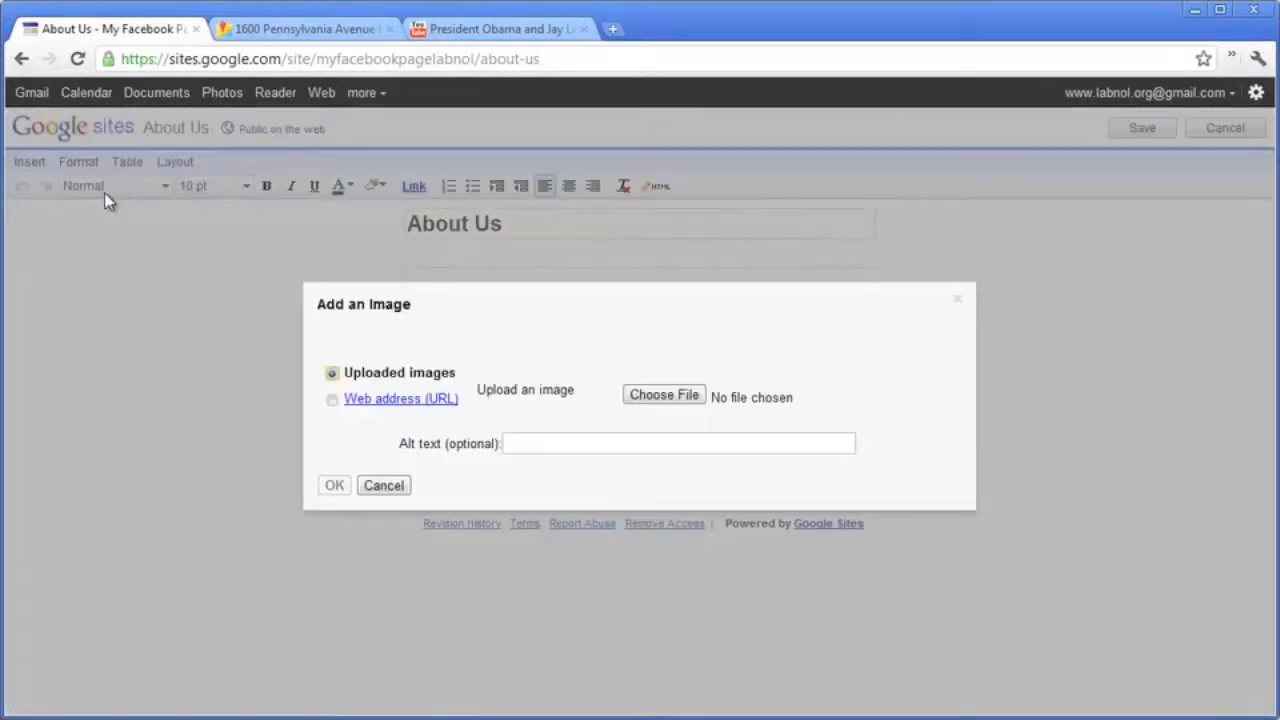
left_click(652, 397)
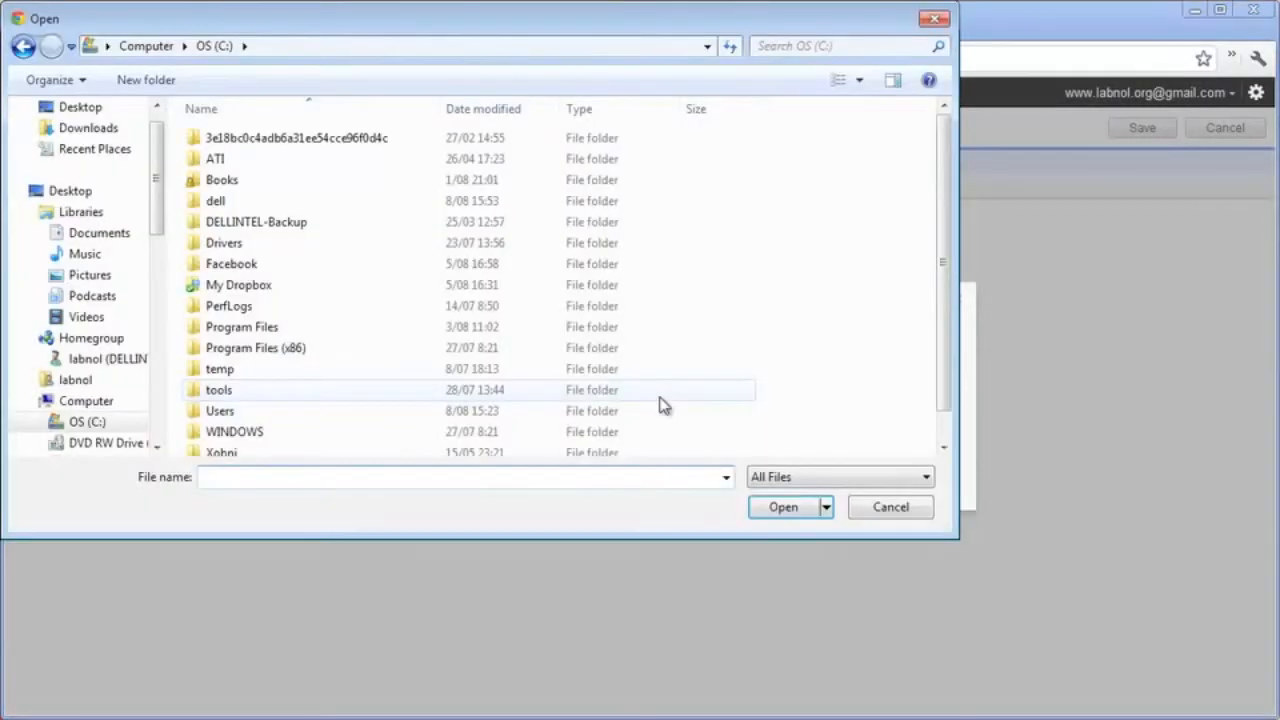
double_click(360, 270)
left_click(362, 197)
double_click(362, 197)
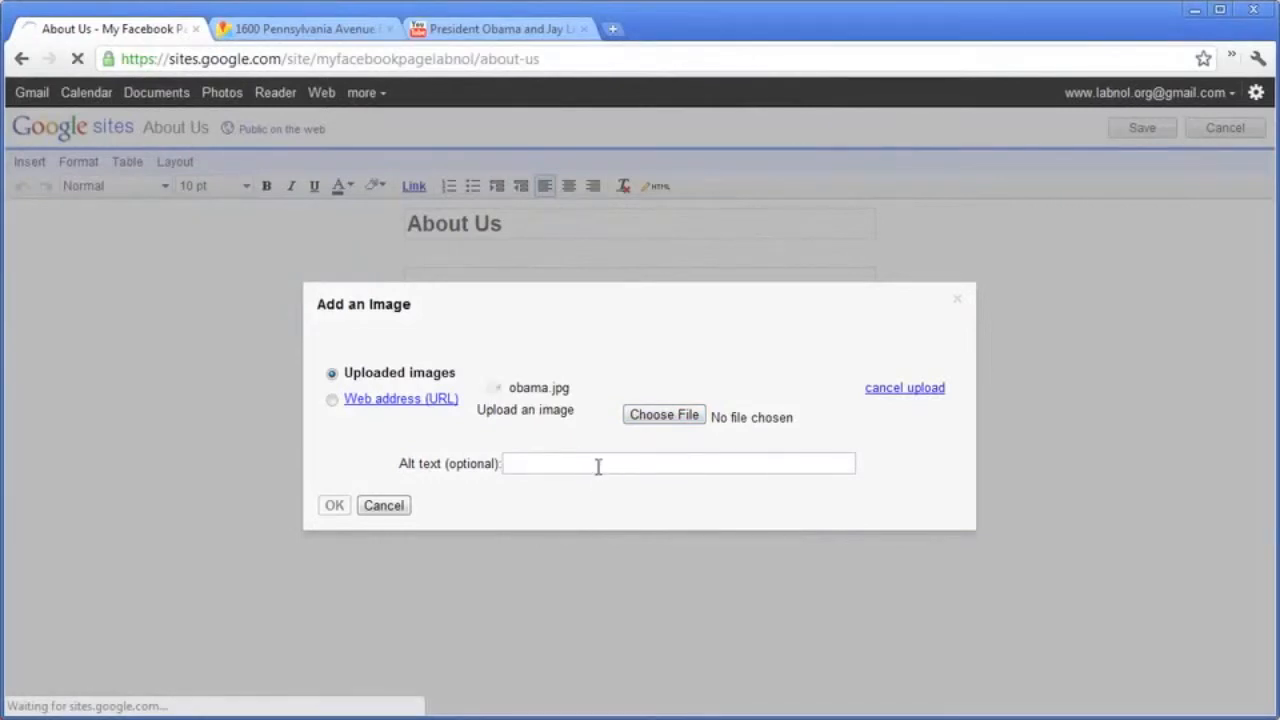
left_click(592, 561)
type("Obama")
left_click(336, 602)
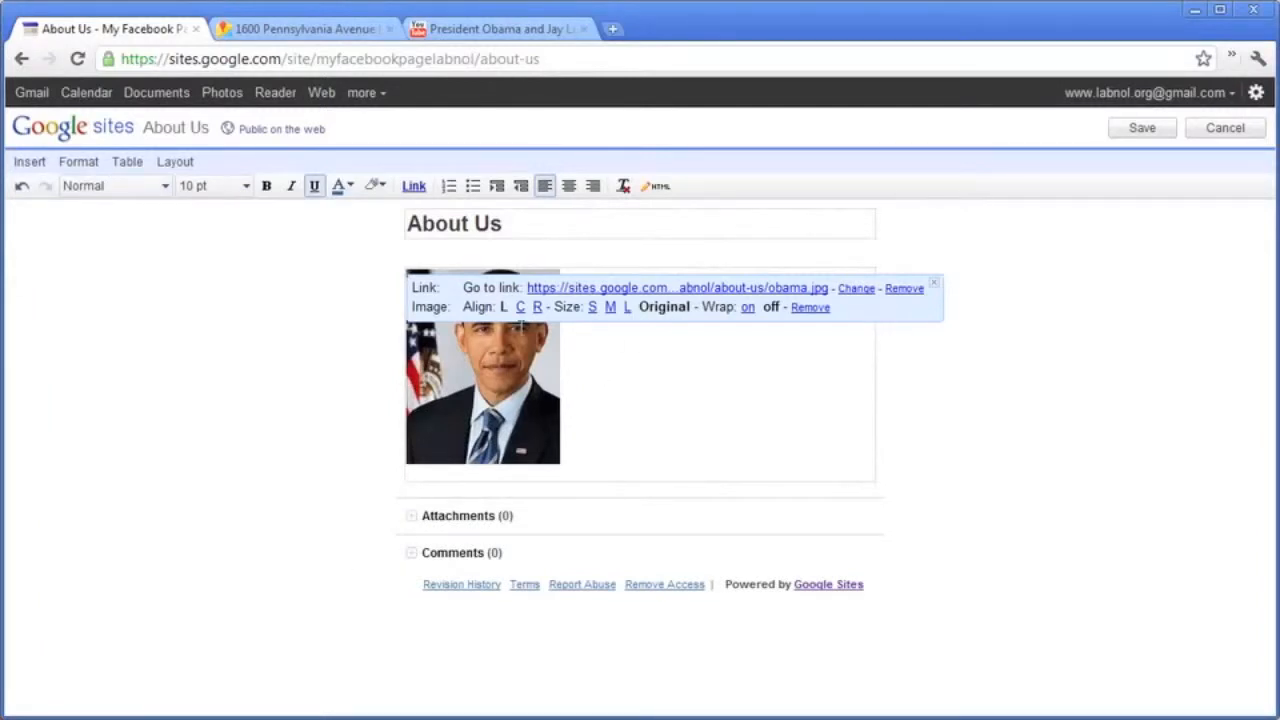
left_click(538, 307)
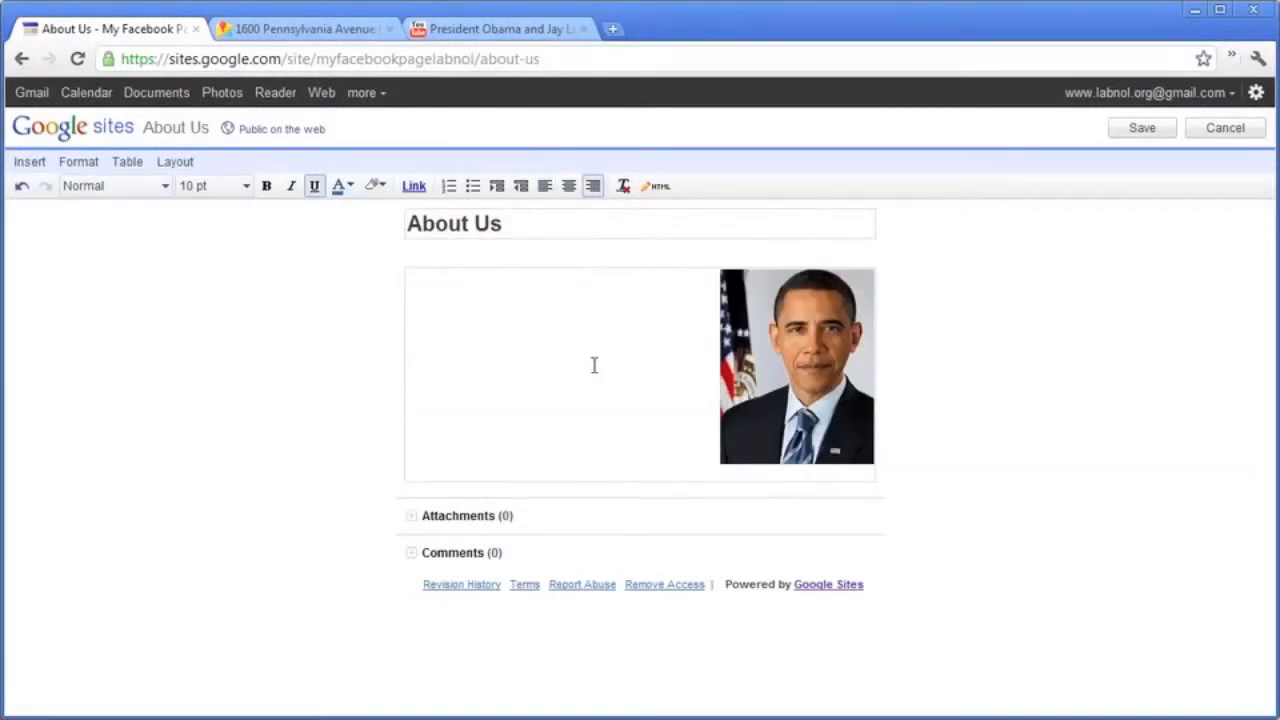
Cut all the text from obama.txt in Notepad and paste it into the page.
key("alt+Tab")
left_click_drag(905, 338, 671, 162)
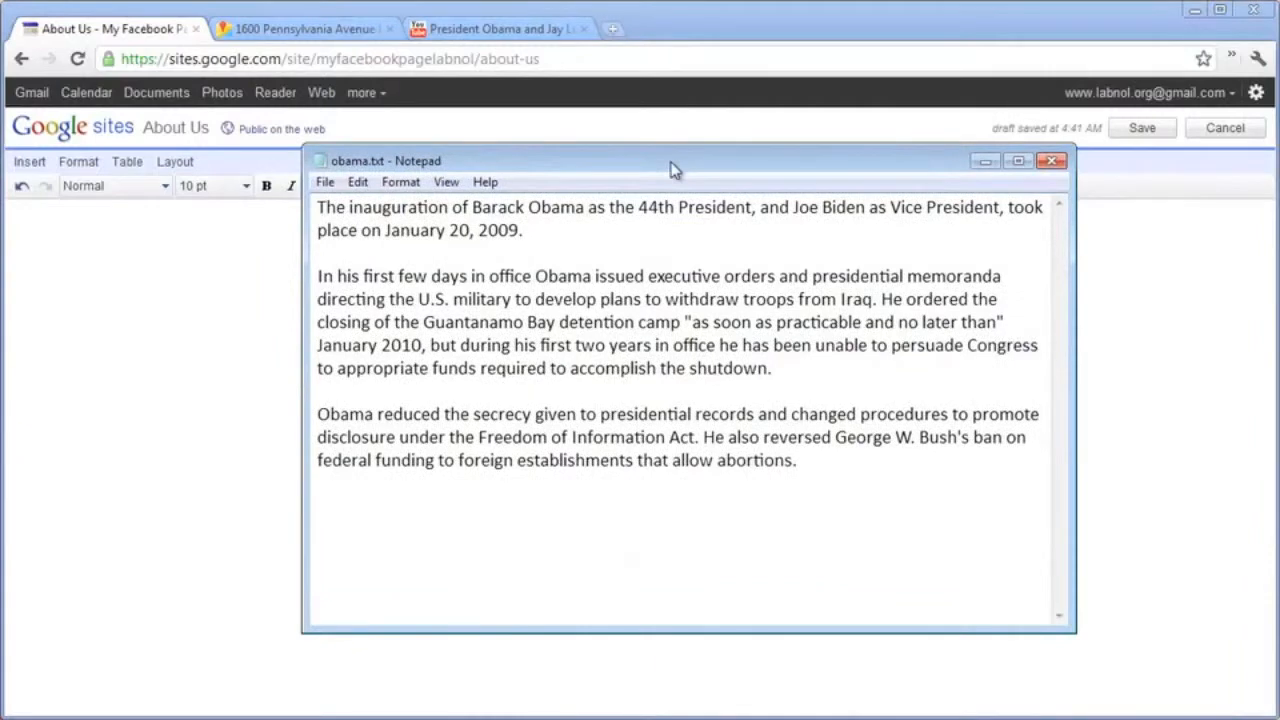
left_click_drag(849, 471, 253, 160)
right_click(320, 230)
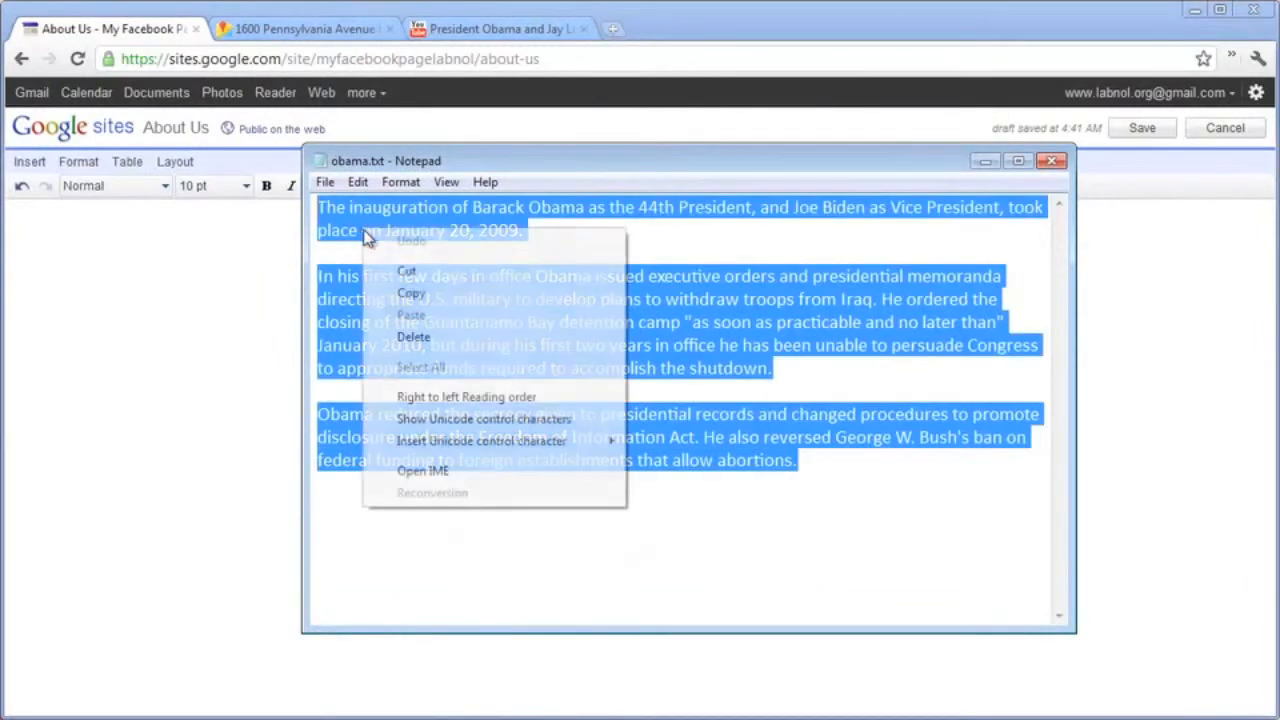
left_click(402, 272)
left_click(985, 161)
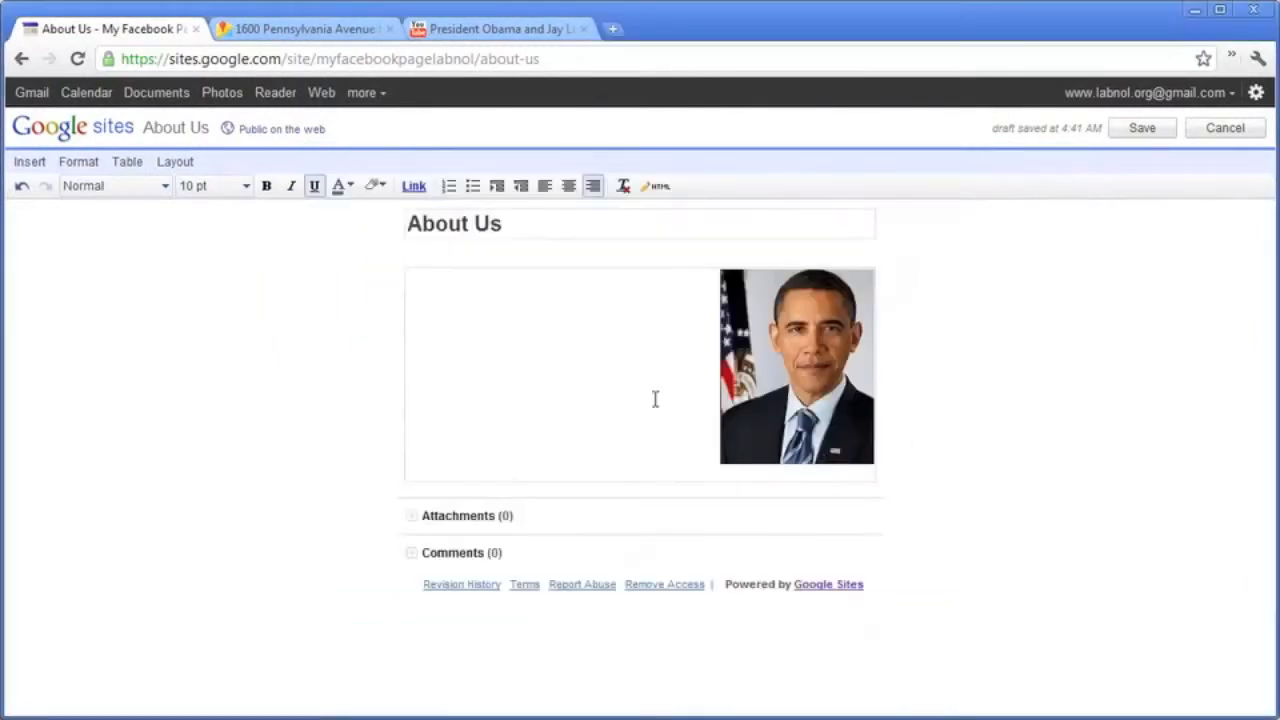
key("ctrl+v")
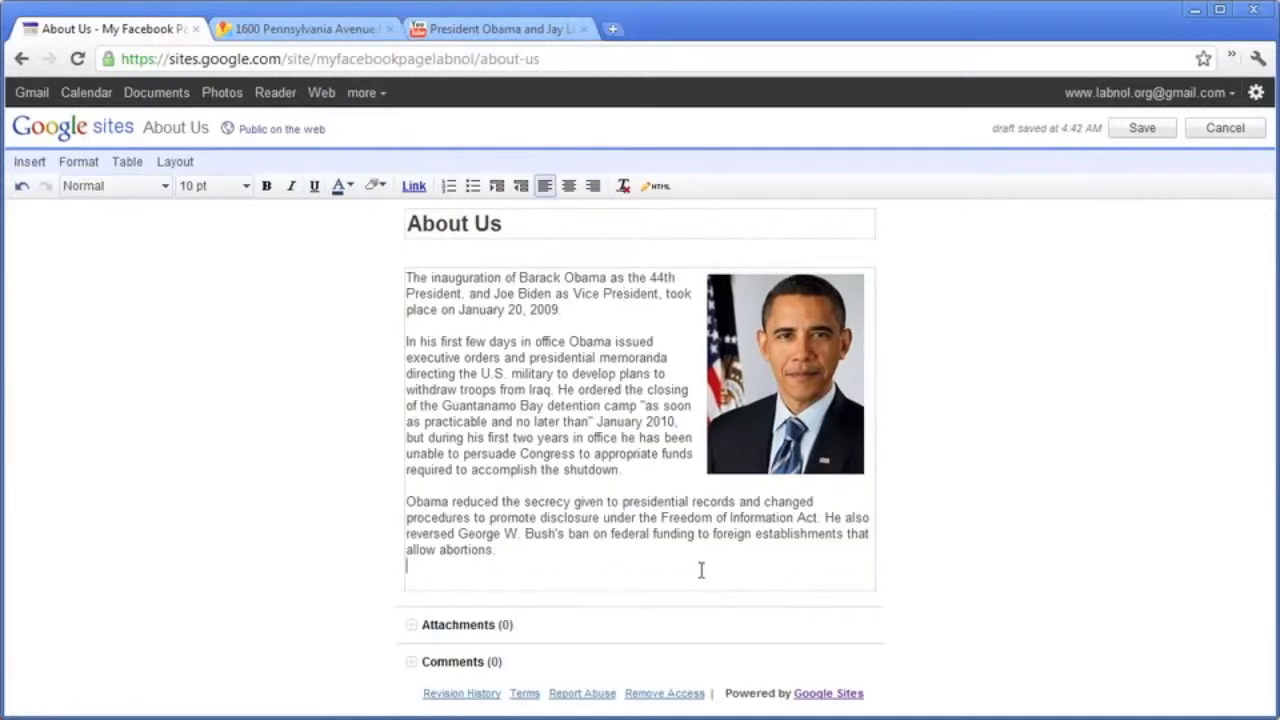
left_click(585, 280)
Format a 'Barack Obama' heading above the paragraphs in Georgia 24 pt and save the page.
key("Return")
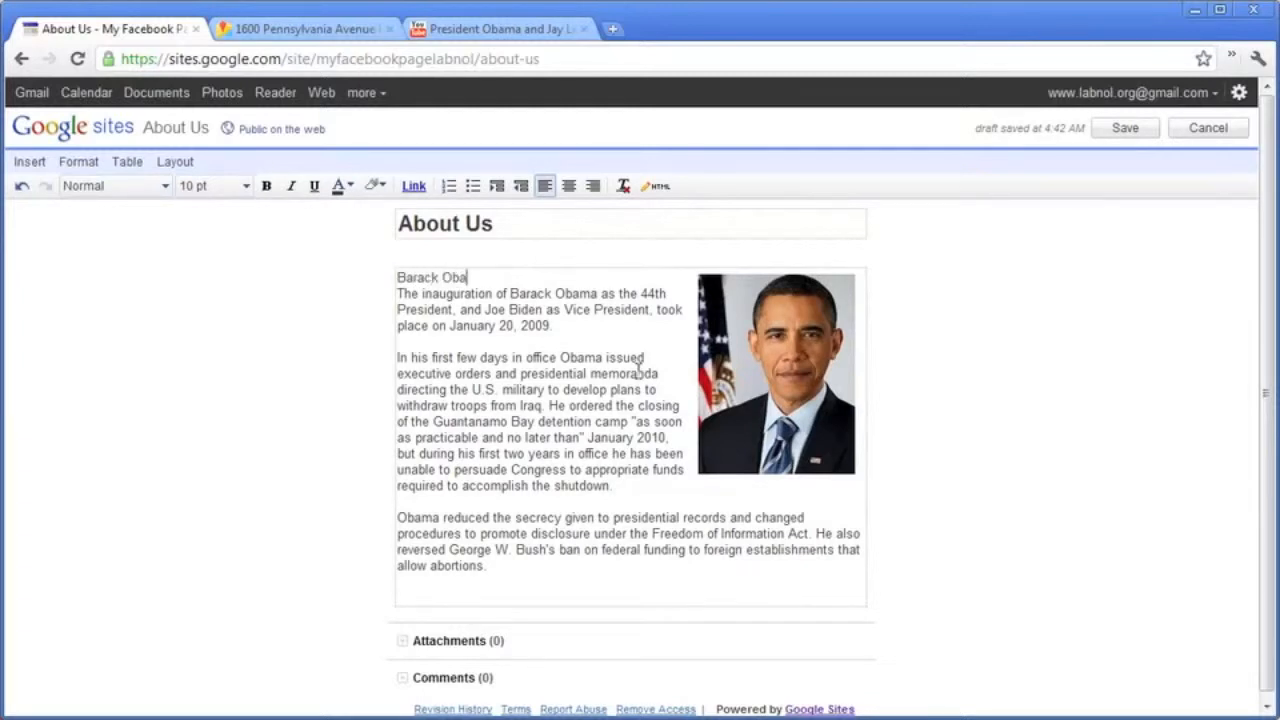
key("Return")
key("Up")
key("shift+Down")
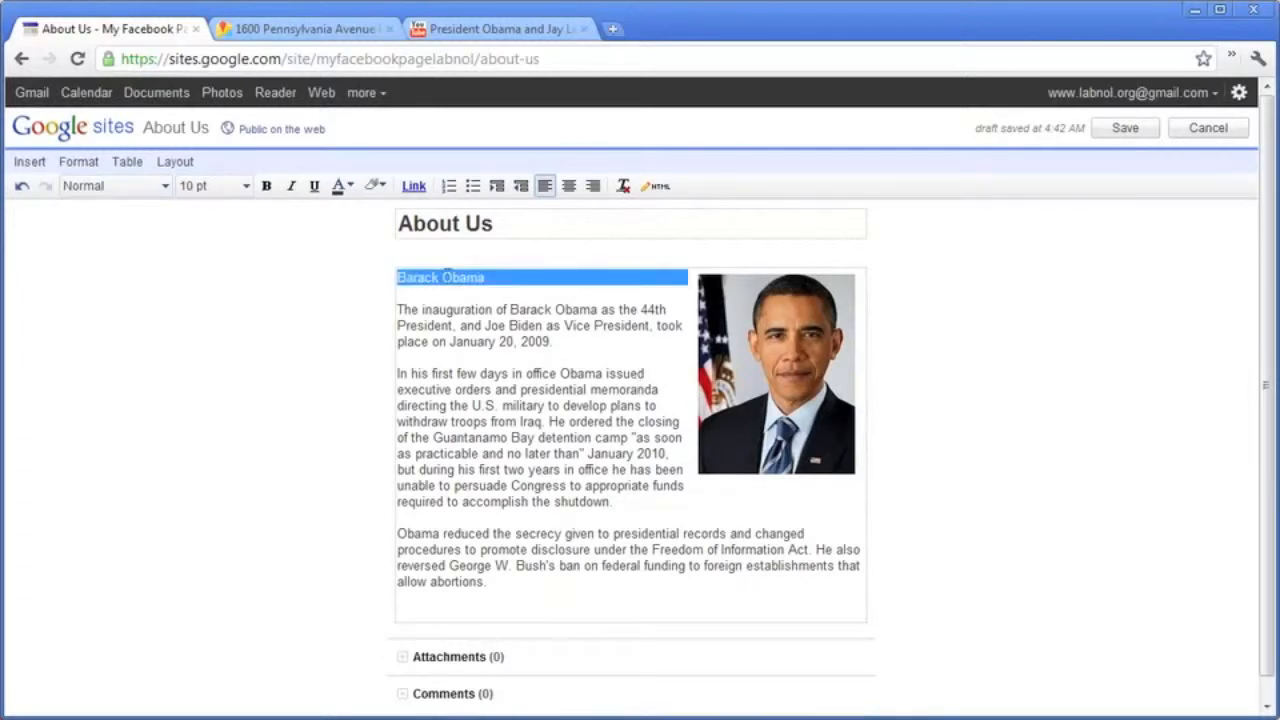
left_click(140, 186)
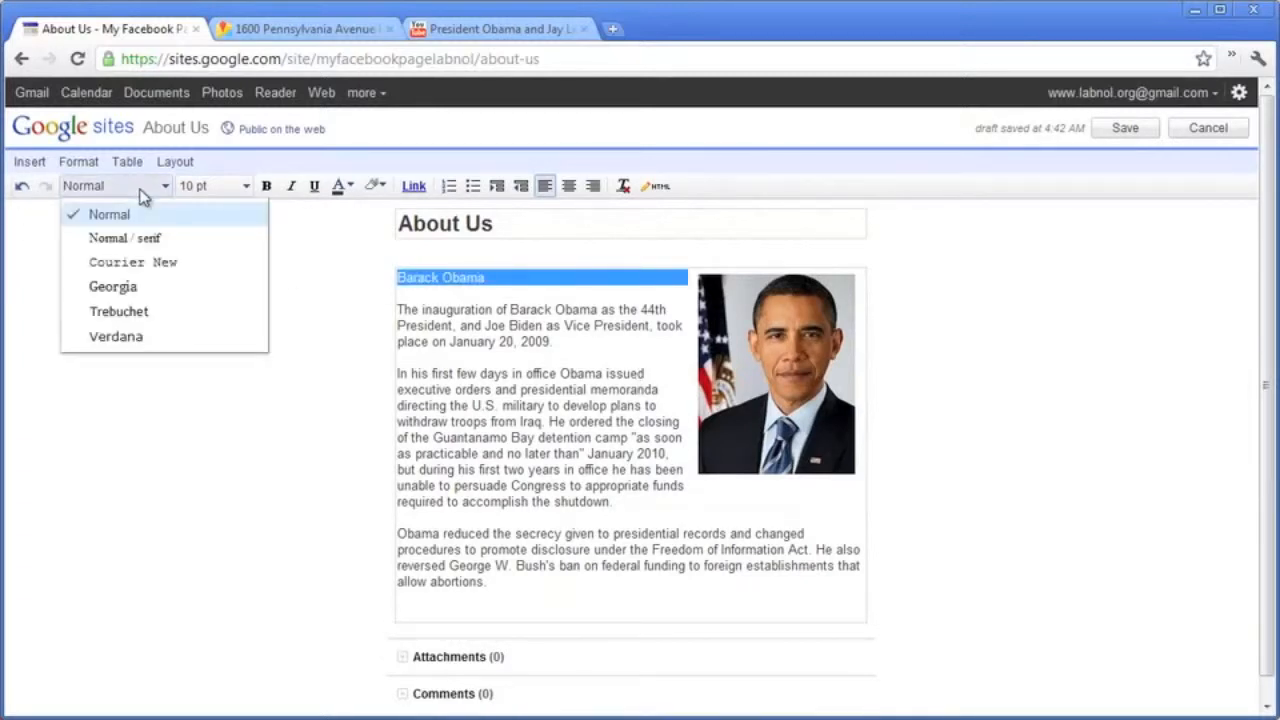
left_click(187, 286)
left_click(238, 188)
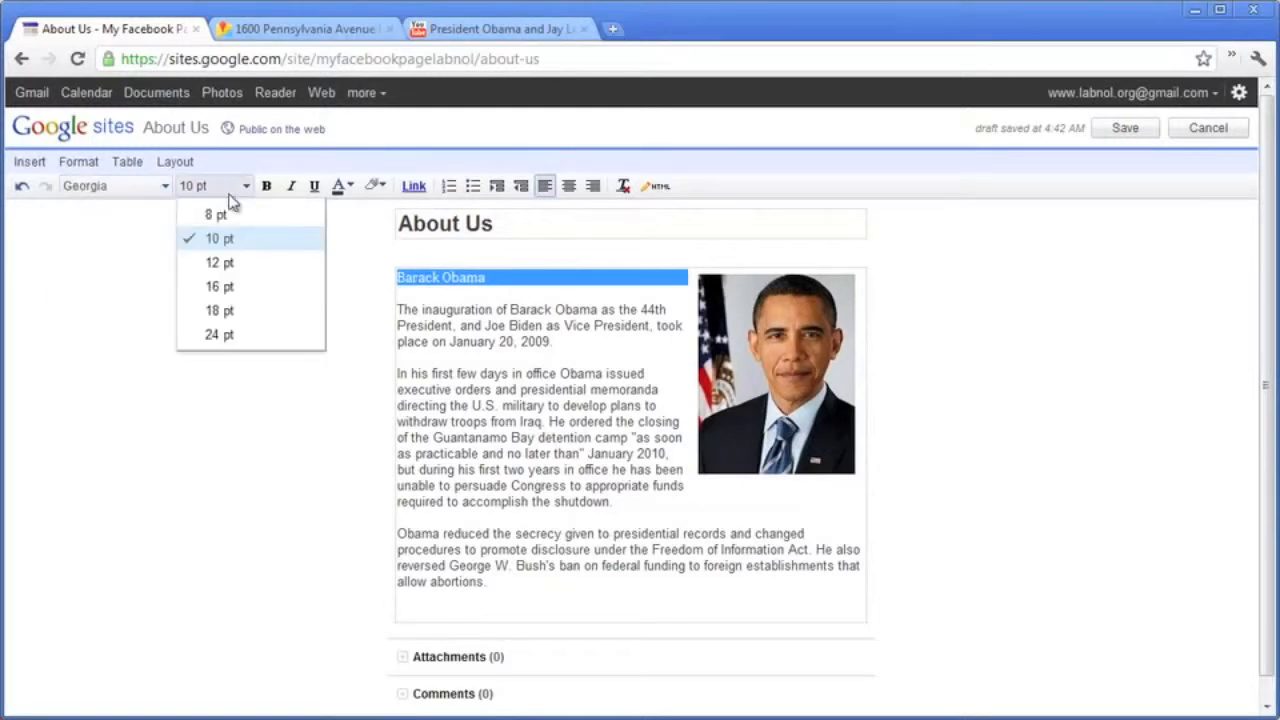
left_click(250, 336)
left_click(544, 374)
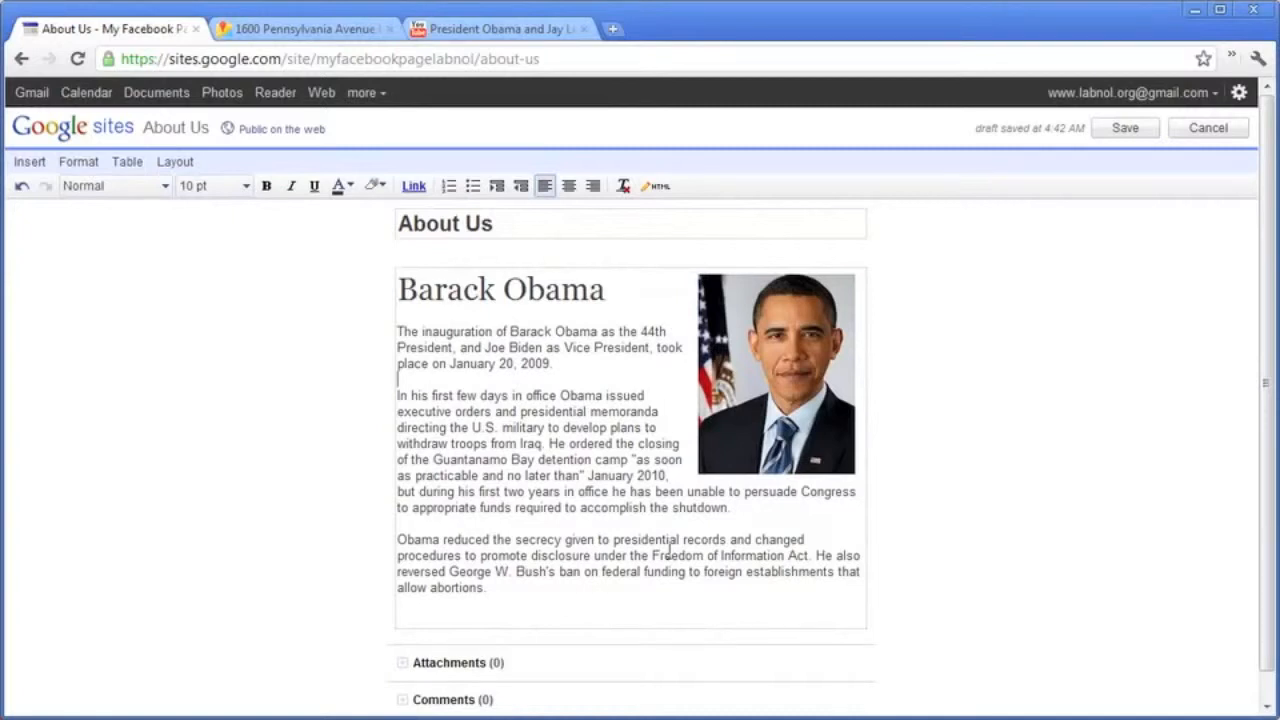
left_click(1143, 129)
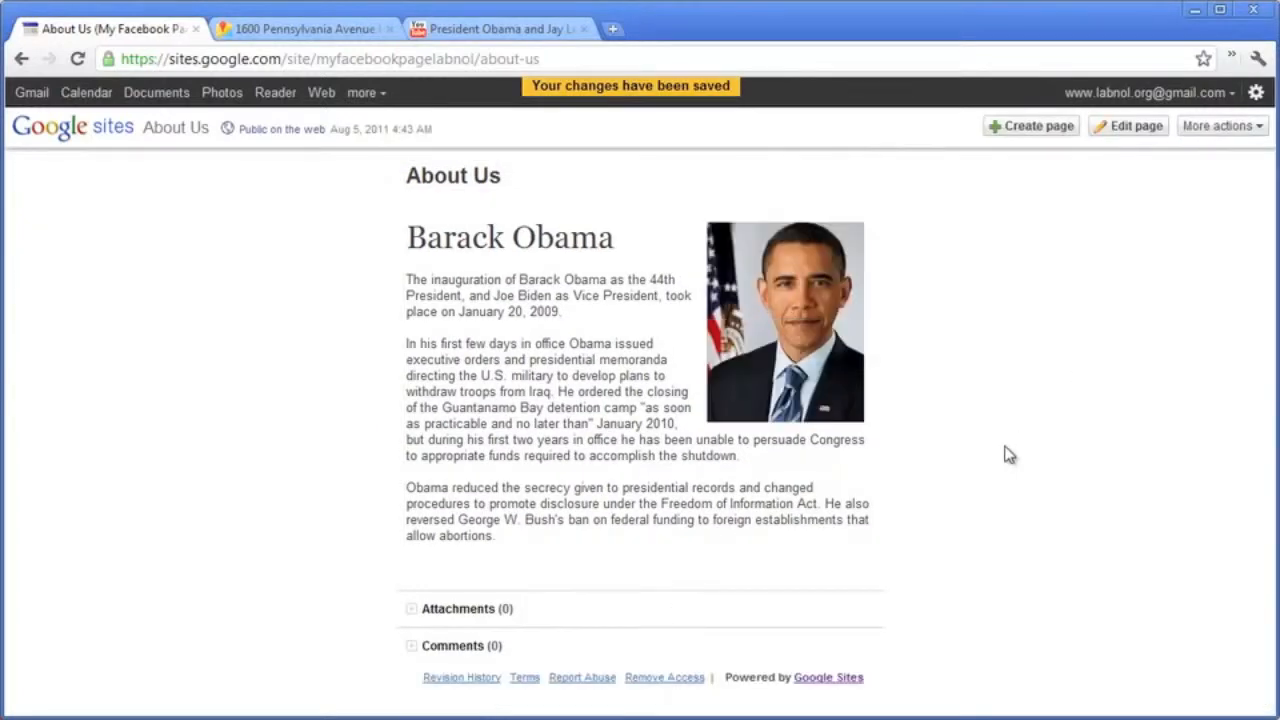
In Page settings, hide the page title, sub-page links, attachments and comments, then save.
left_click(1205, 133)
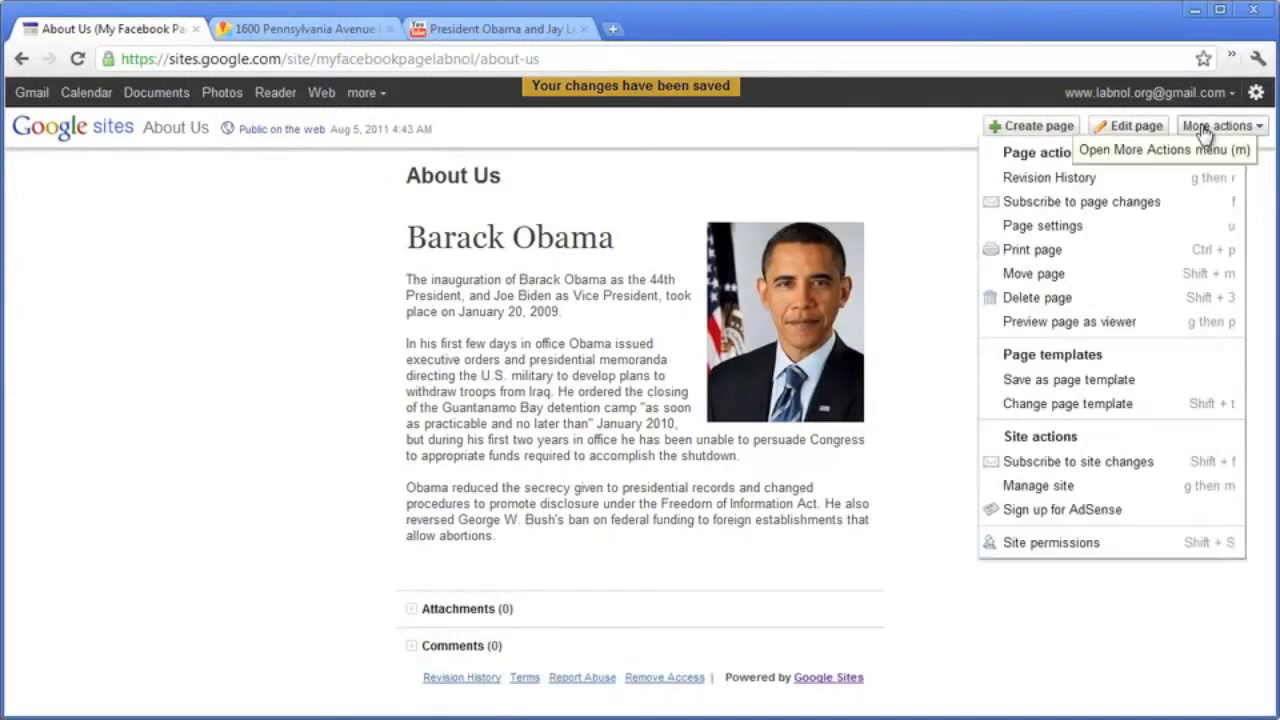
left_click(1133, 236)
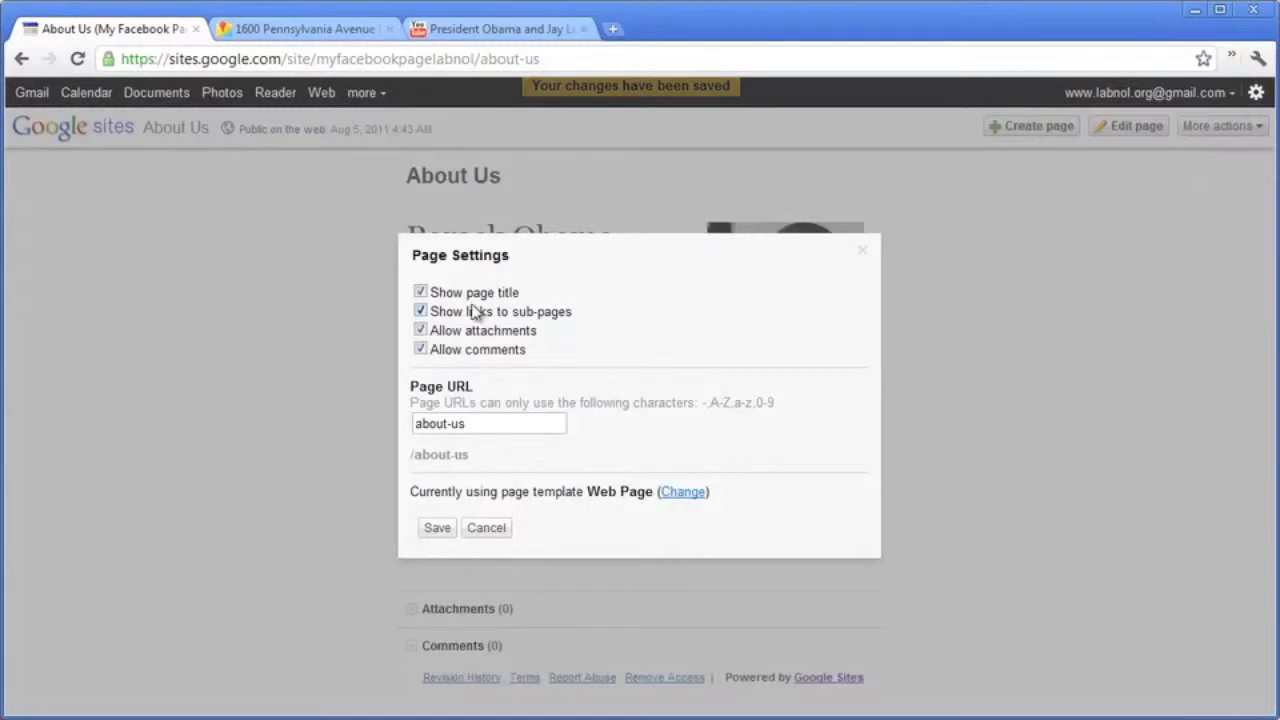
left_click(420, 291)
left_click(420, 311)
left_click(420, 330)
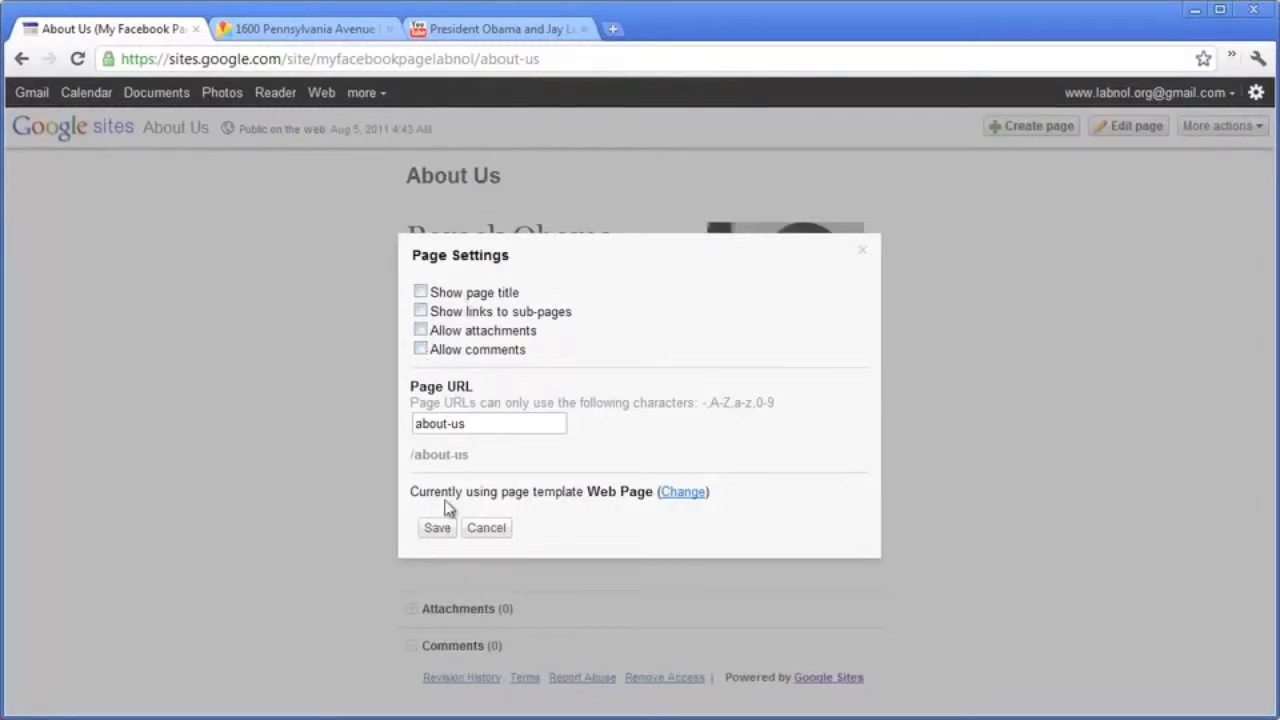
left_click(440, 531)
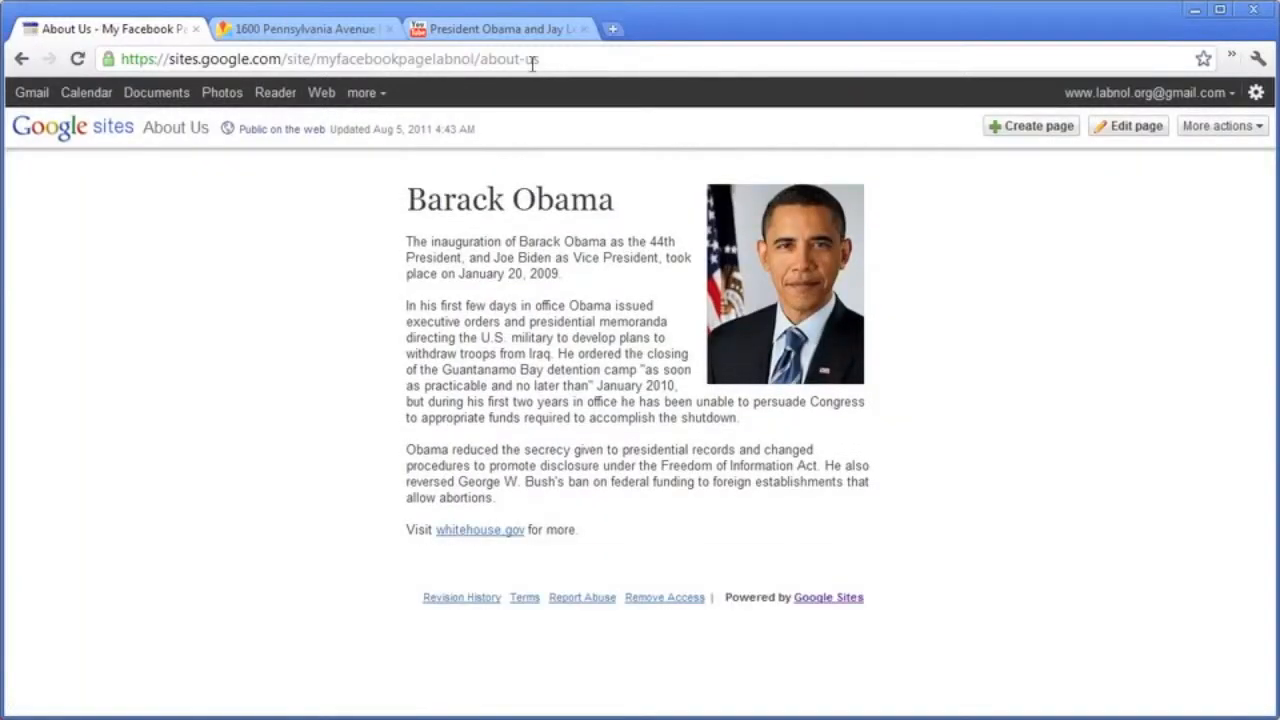
Copy the About Us page's web address from the address bar.
left_click(533, 61)
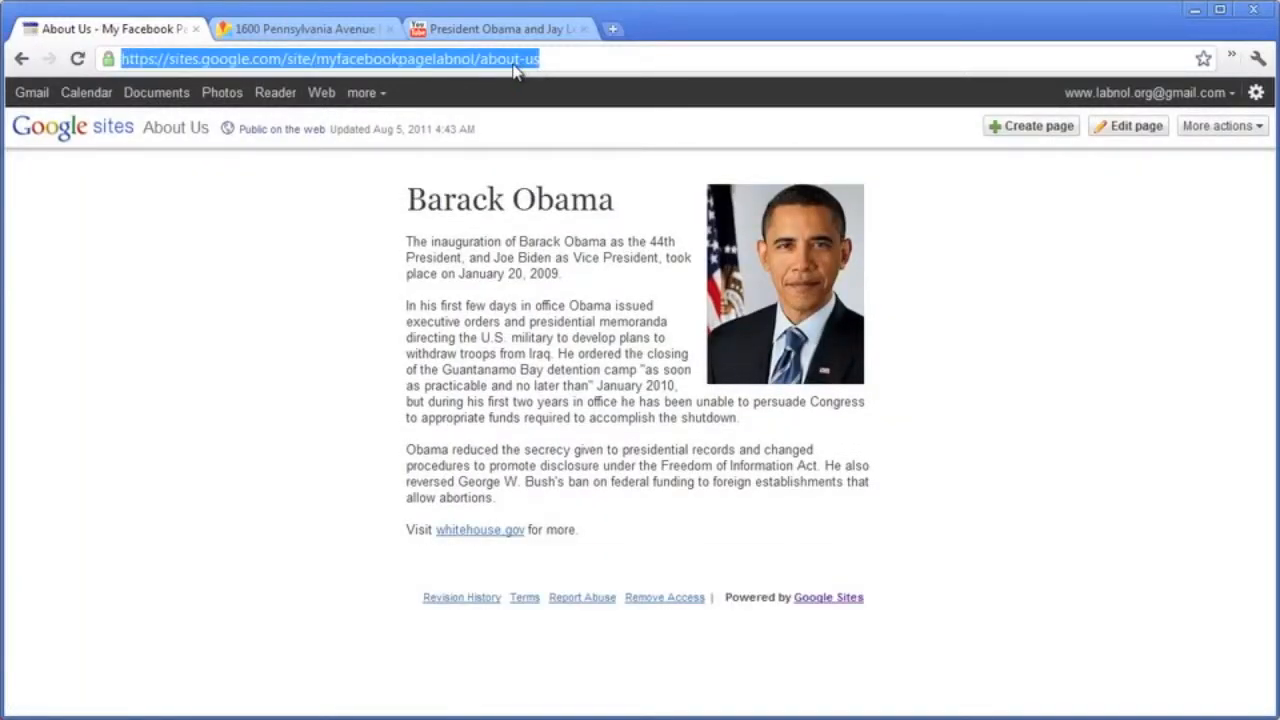
right_click(514, 67)
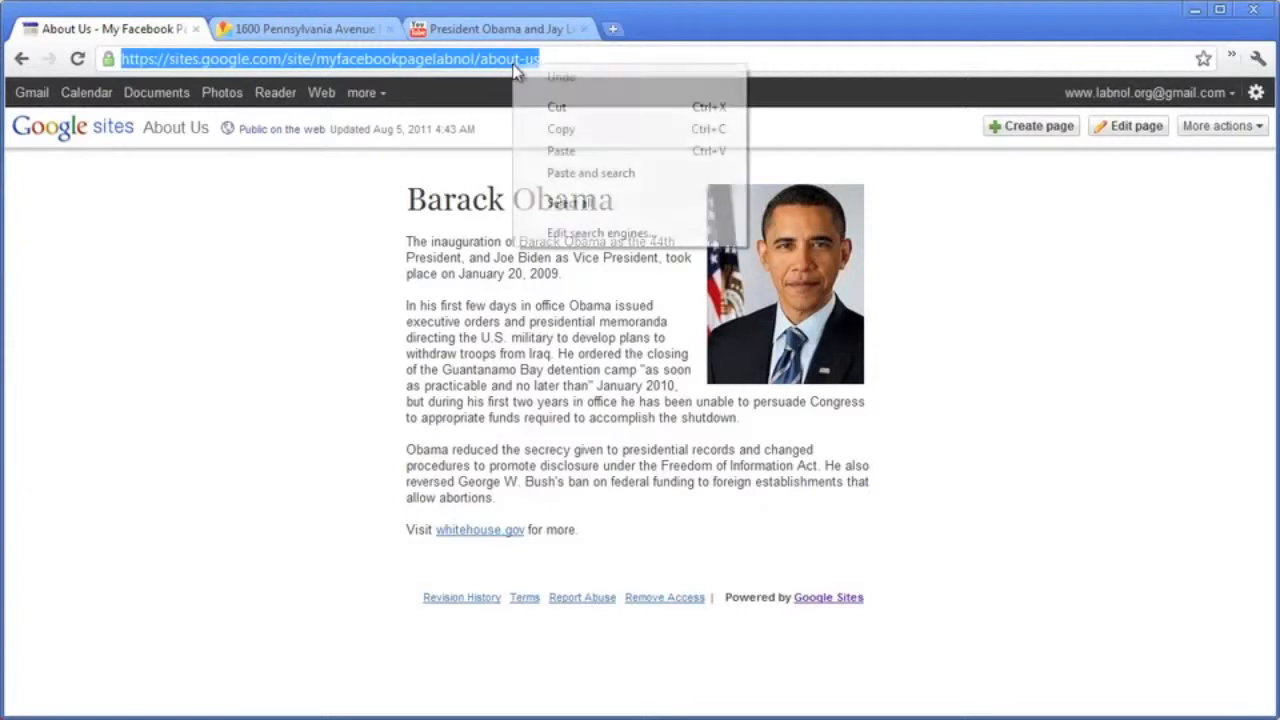
left_click(558, 130)
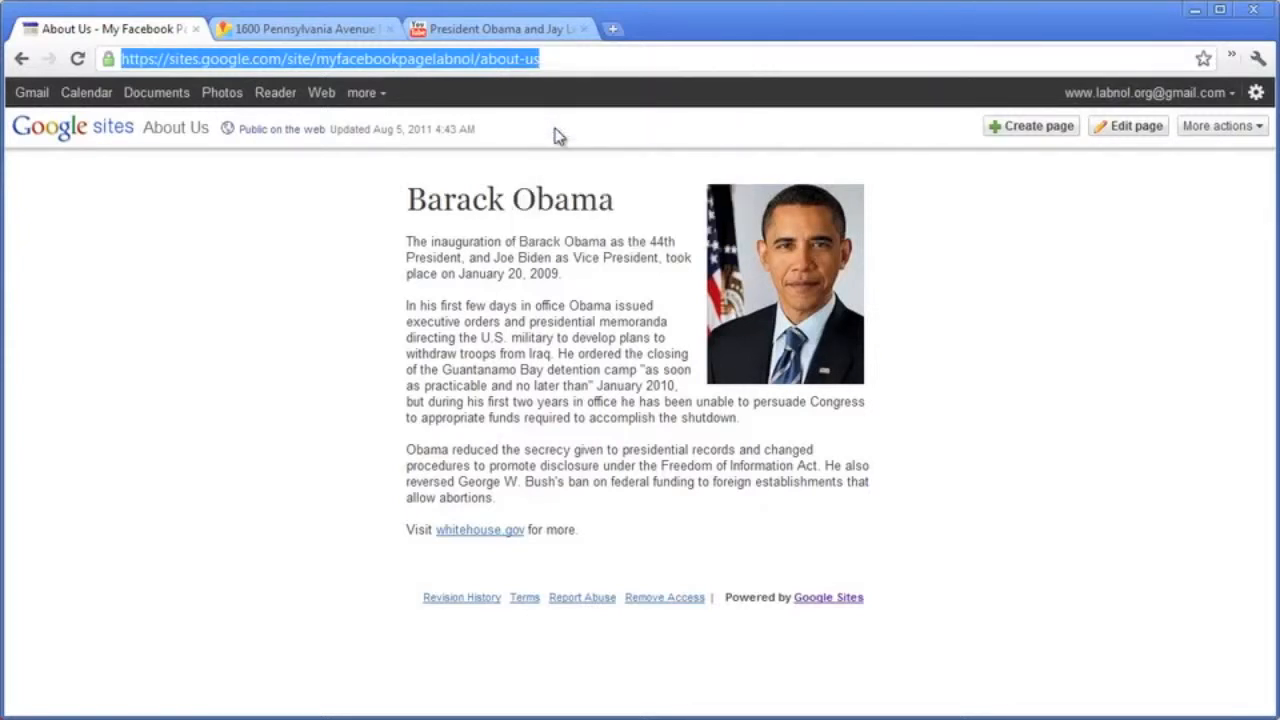
In Canvas Settings, set the Canvas URL to the About Us page address using plain http.
left_click(553, 637)
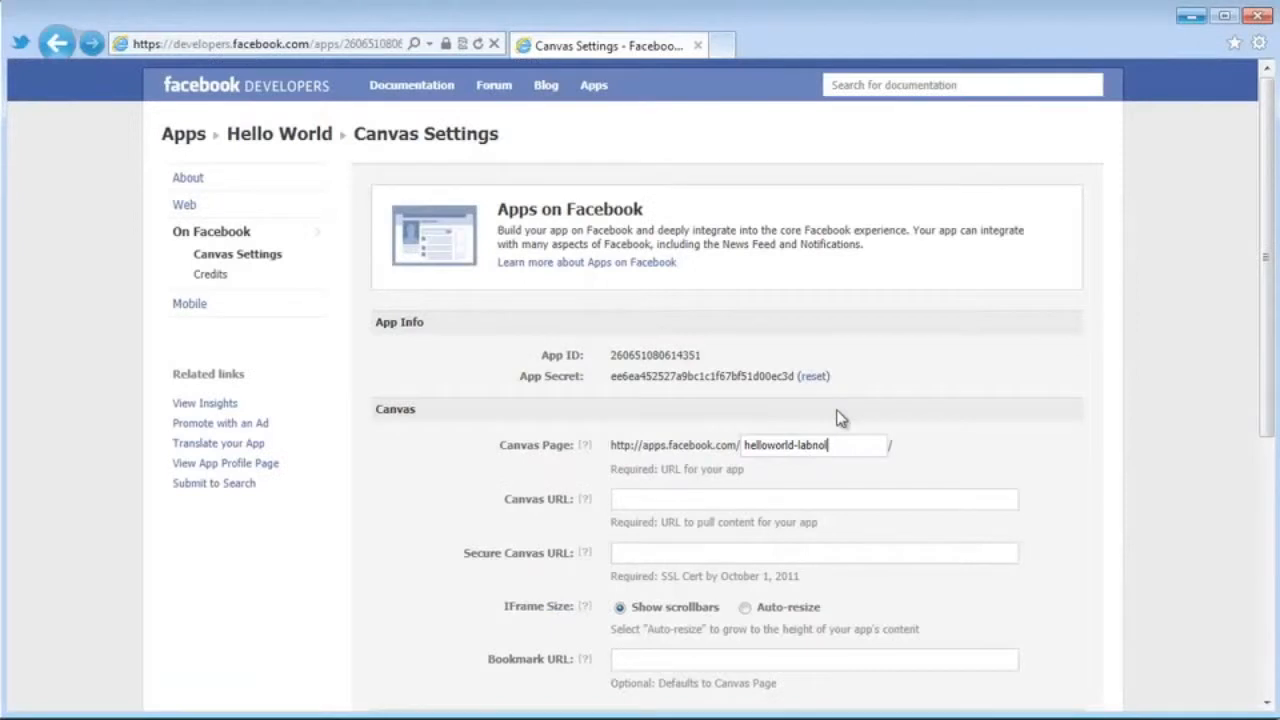
scroll(1262, 245, "down", 5)
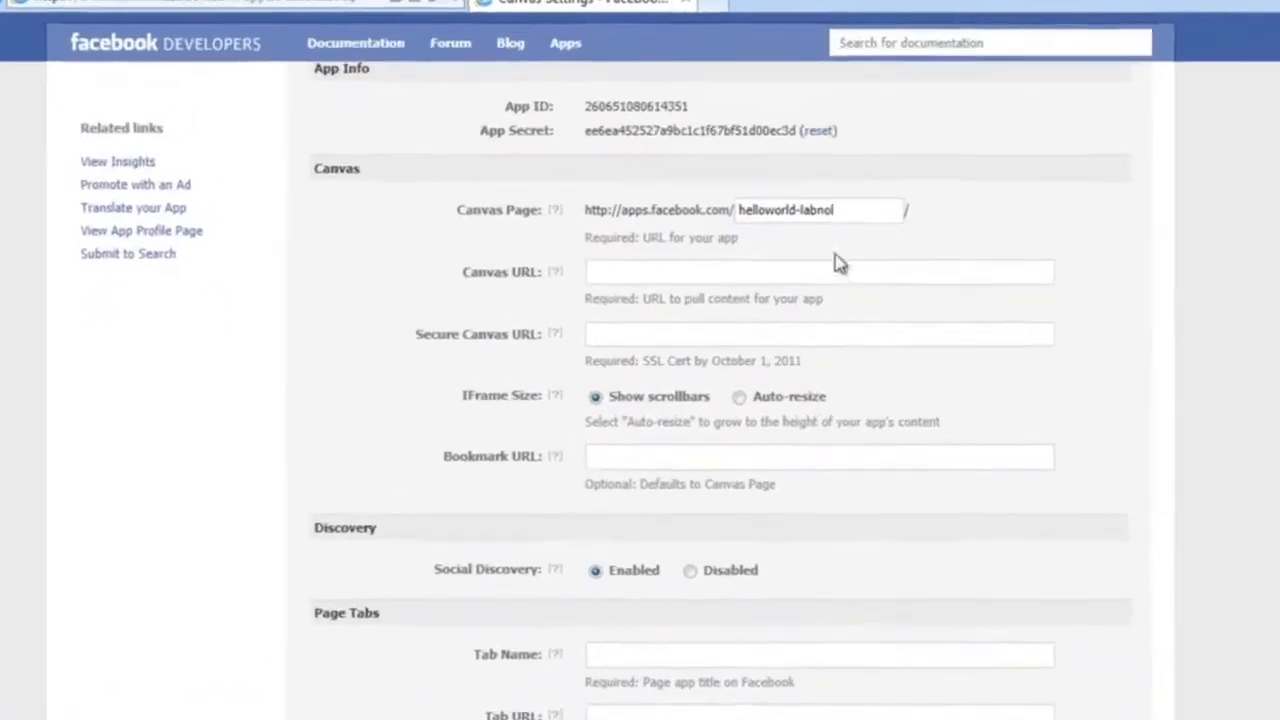
left_click(821, 267)
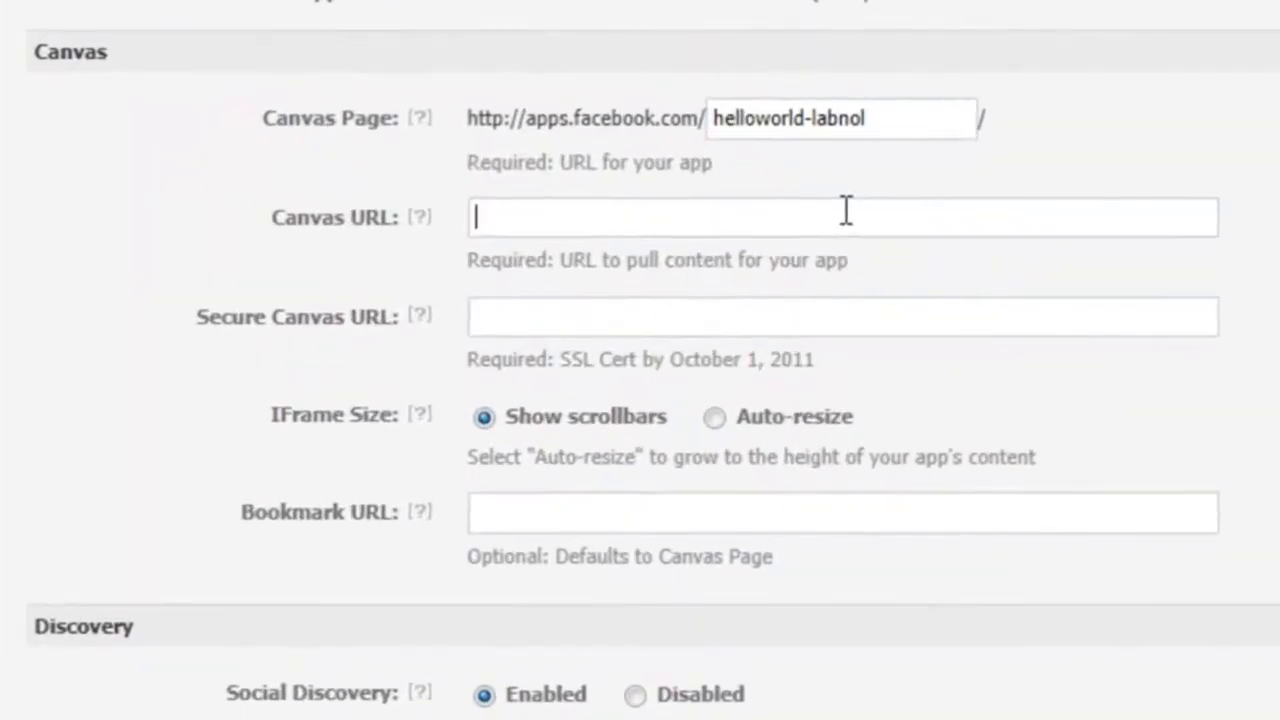
key("ctrl+v")
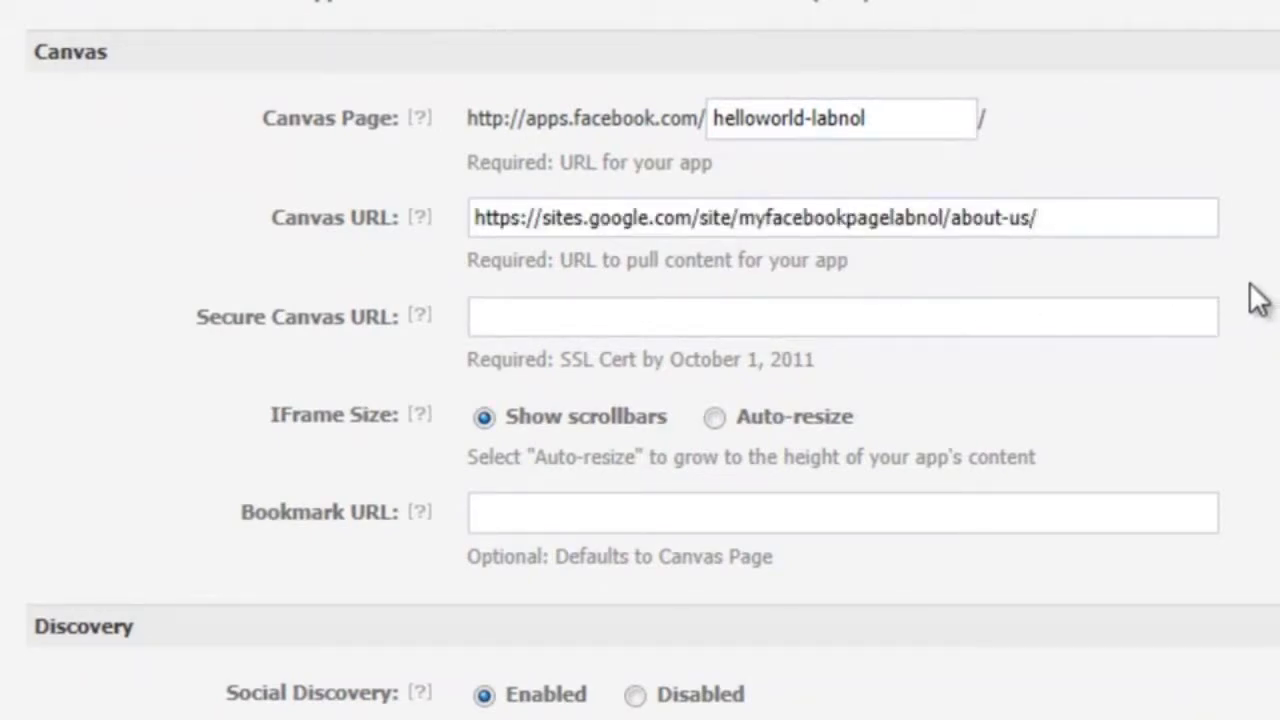
left_click(513, 220)
key("BackSpace")
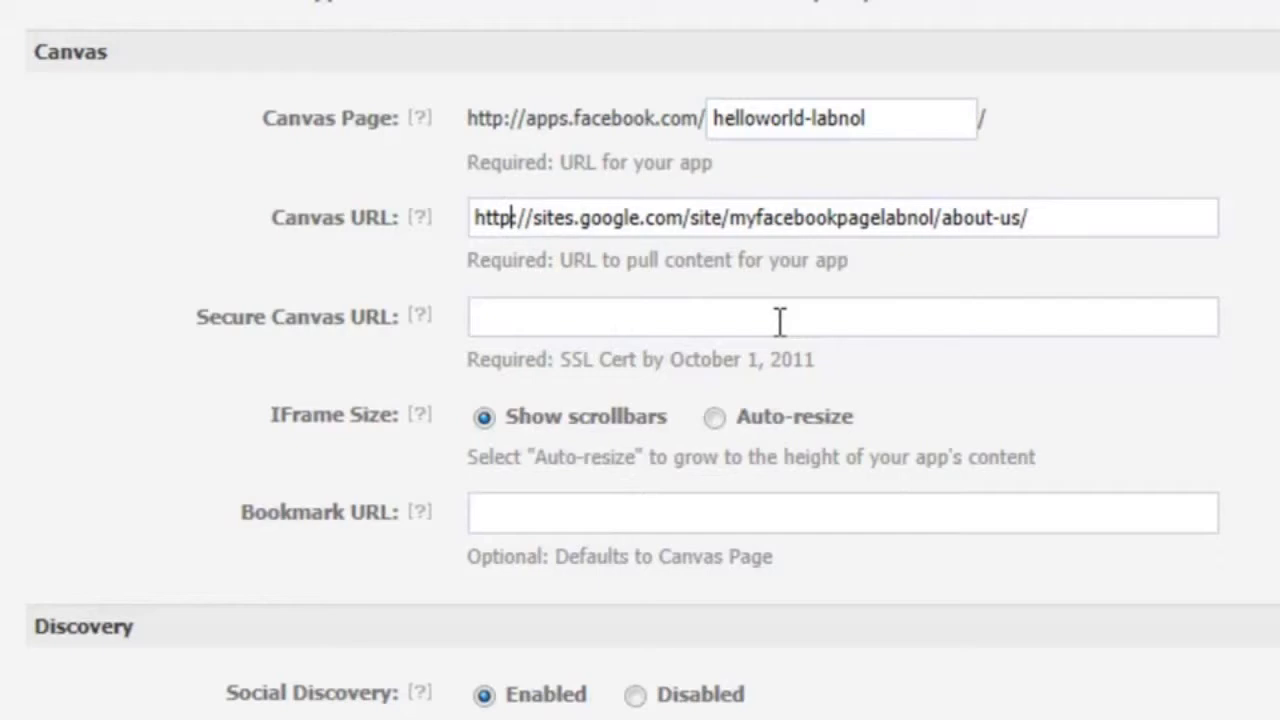
Copy that address into the Secure Canvas URL and make it https.
triple_click(824, 217)
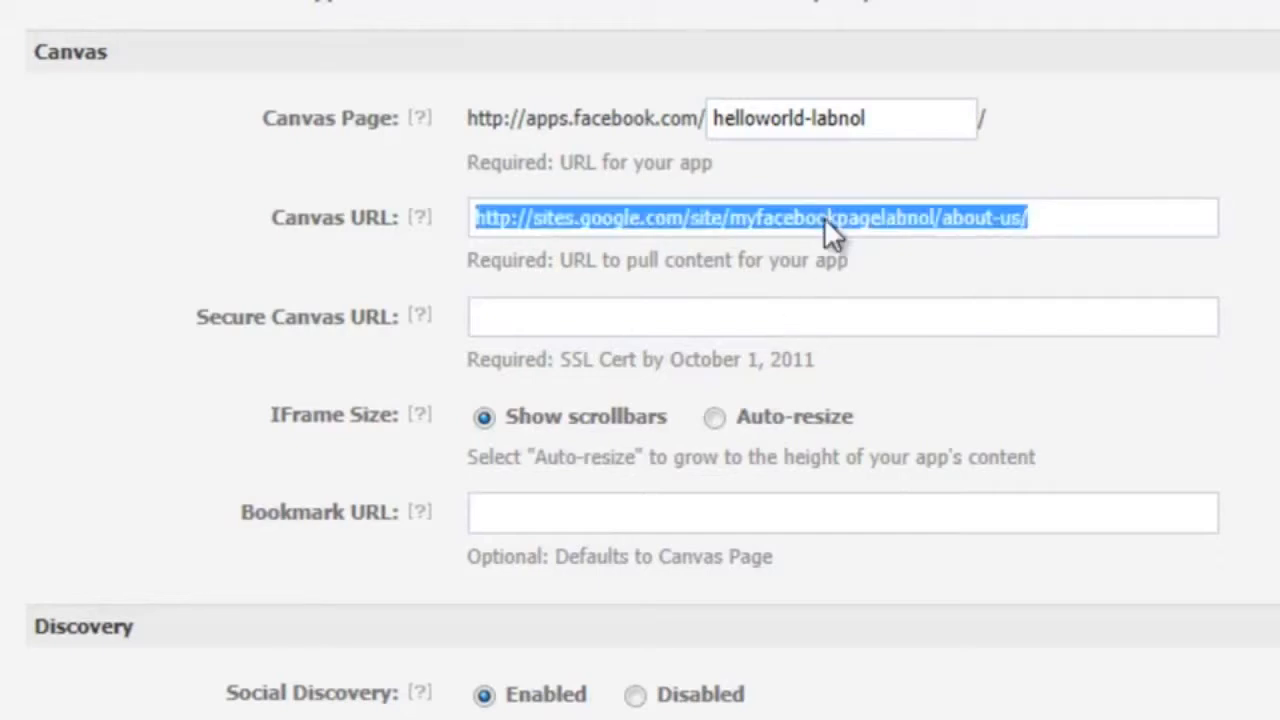
key("ctrl+c")
left_click(830, 327)
key("ctrl+v")
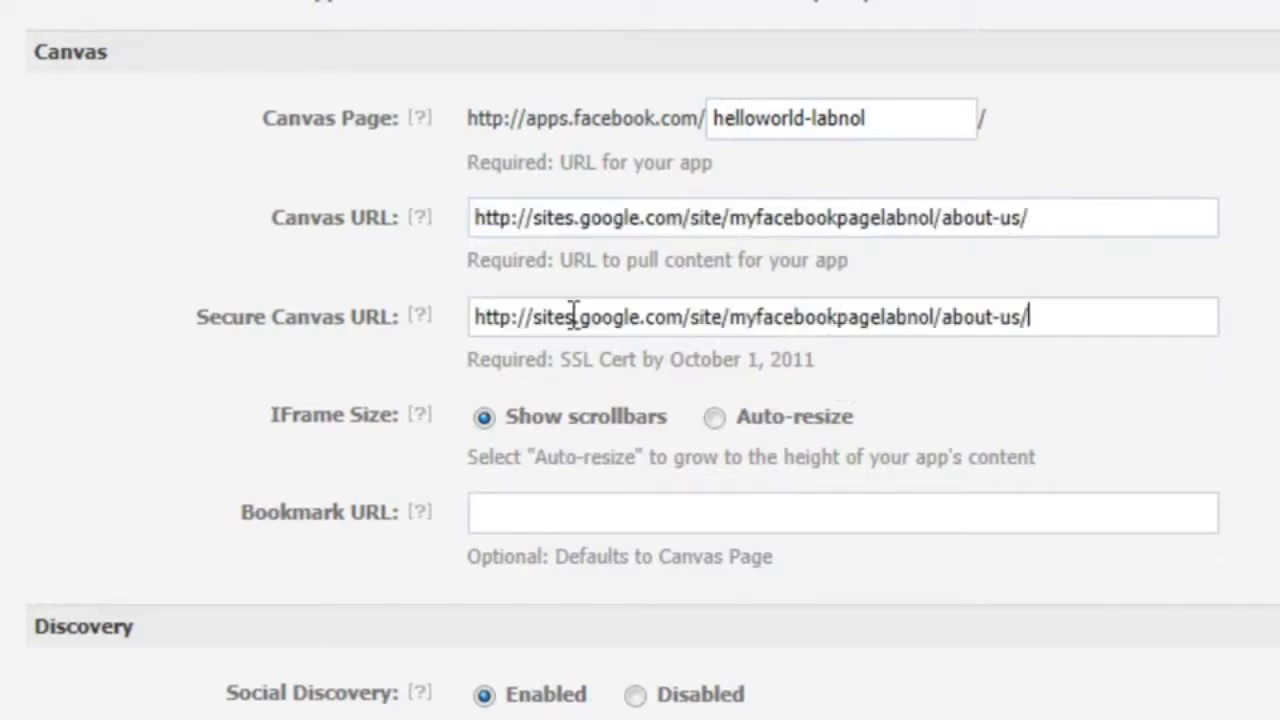
left_click(513, 316)
type("s")
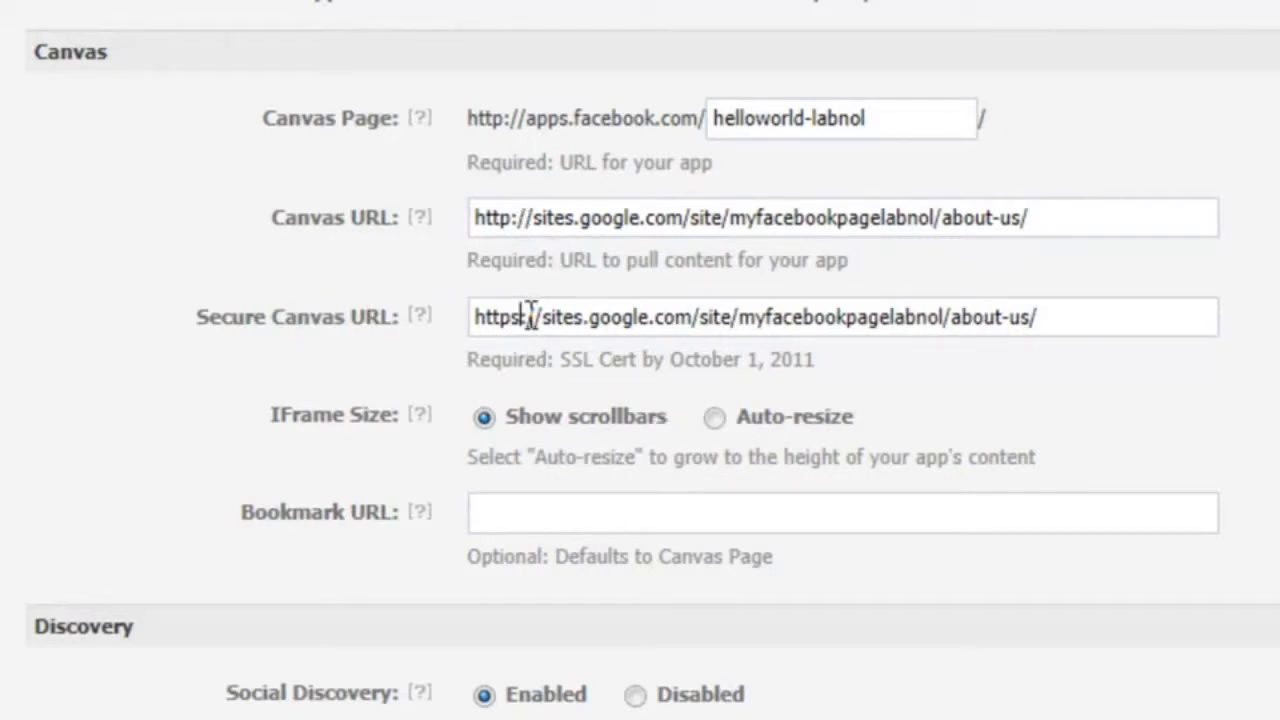
scroll(530, 316, "down", 5)
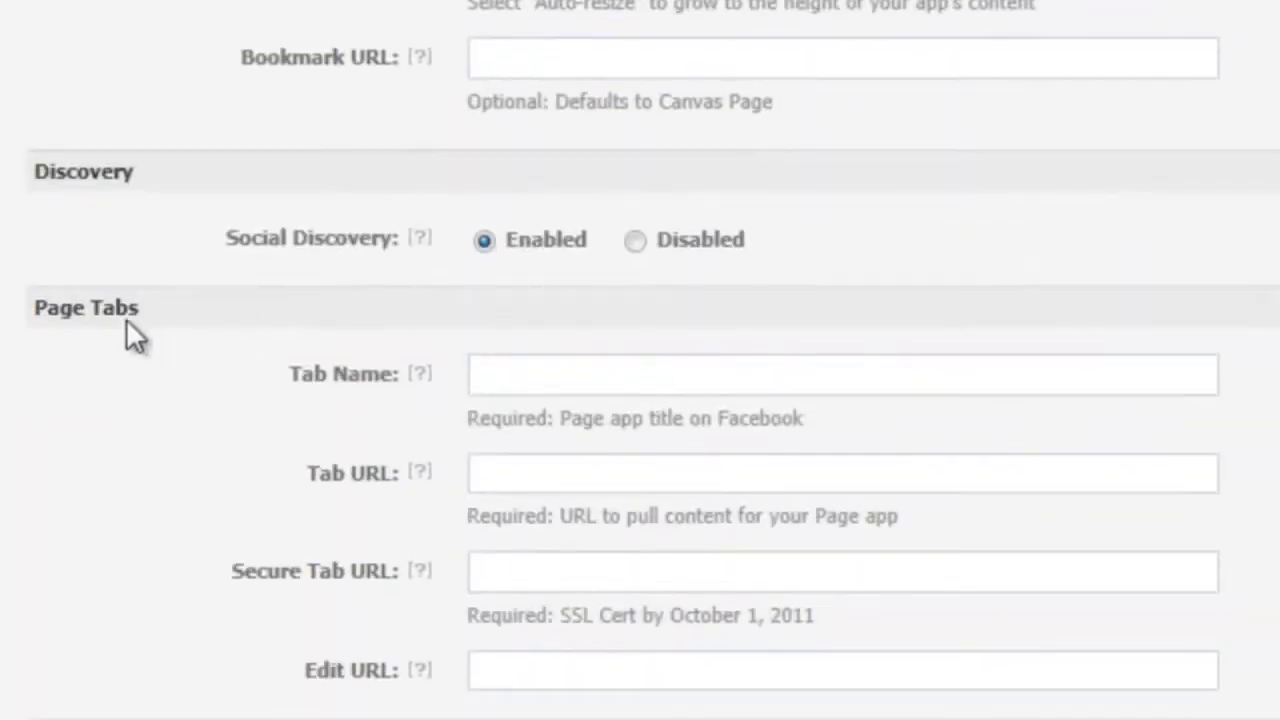
Name the page tab 'About'.
left_click(603, 378)
type("Abpli")
key("BackSpace")
key("BackSpace")
key("BackSpace")
type("out")
Set the Tab URL to the About Us address and the Secure Tab URL to its https version, then save.
left_click(610, 483)
key("ctrl+v")
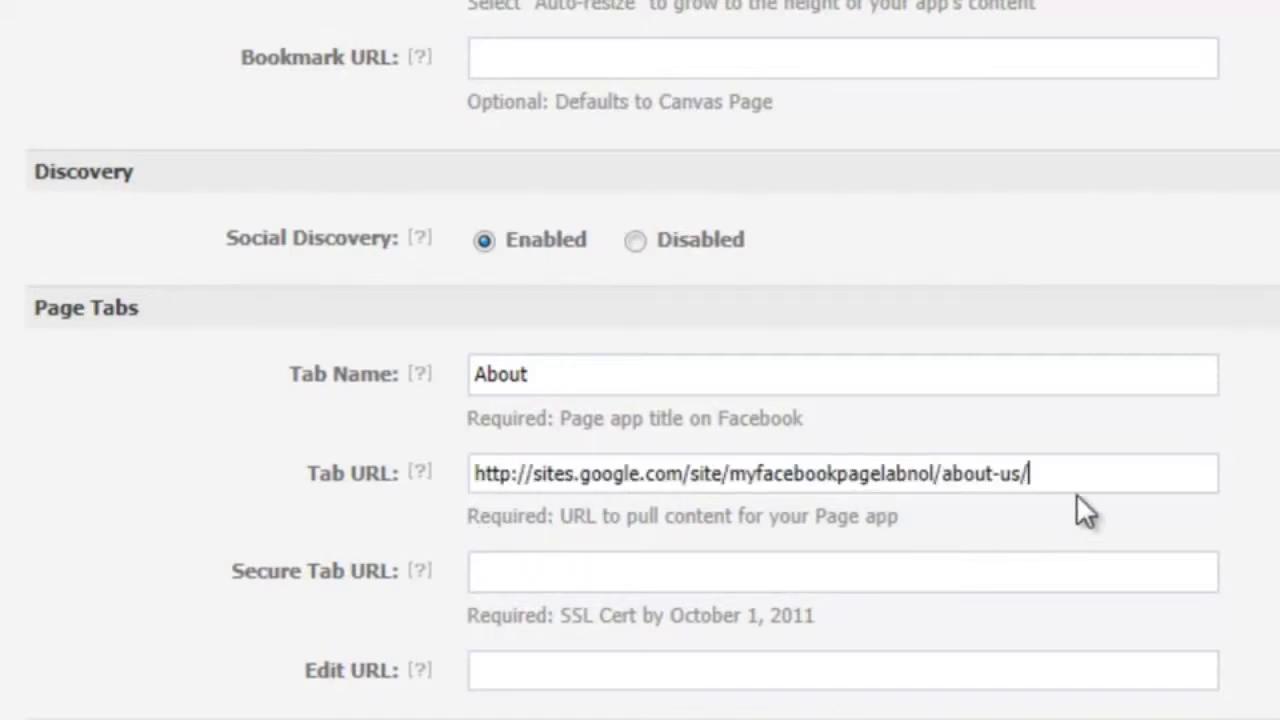
left_click(1030, 572)
key("ctrl+v")
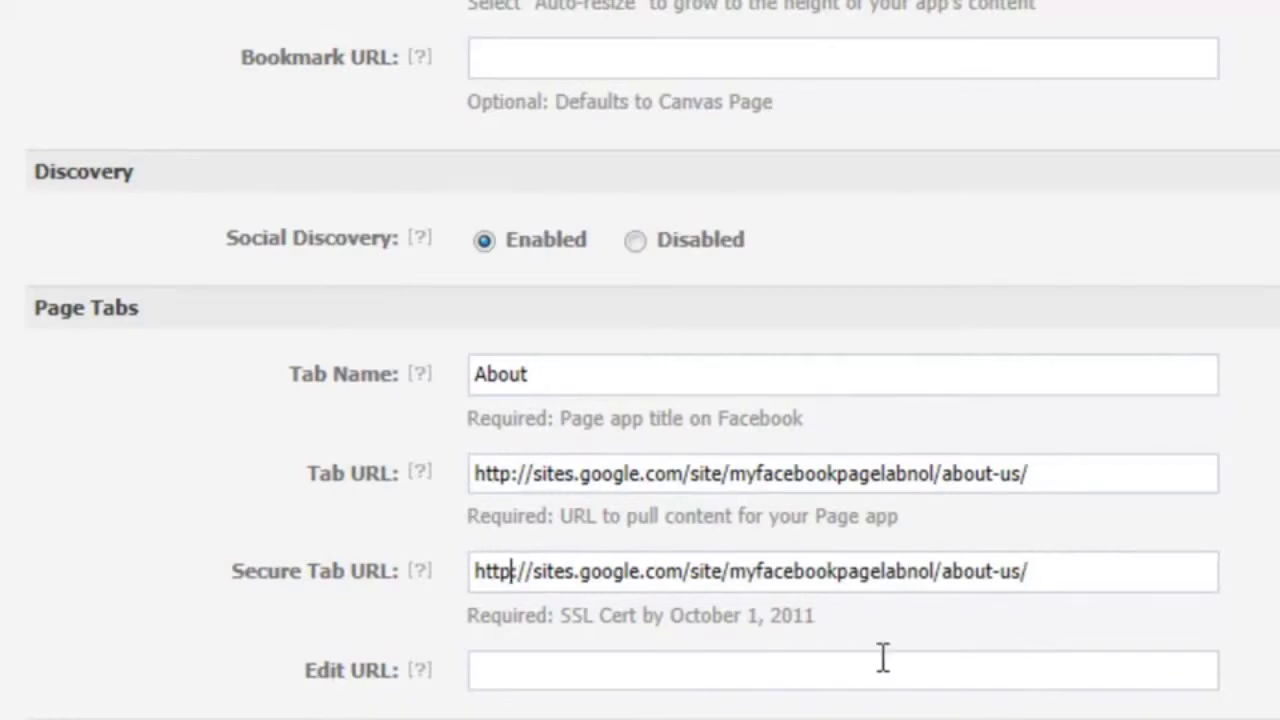
type("s")
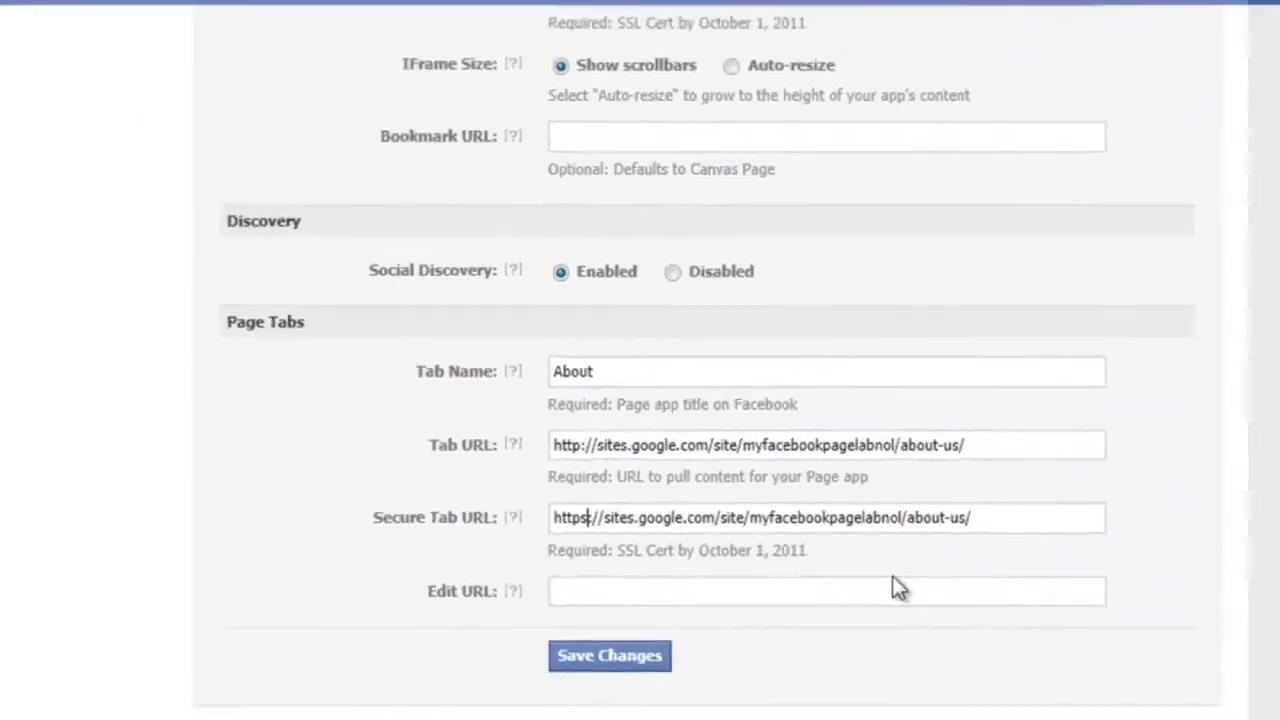
left_click(611, 719)
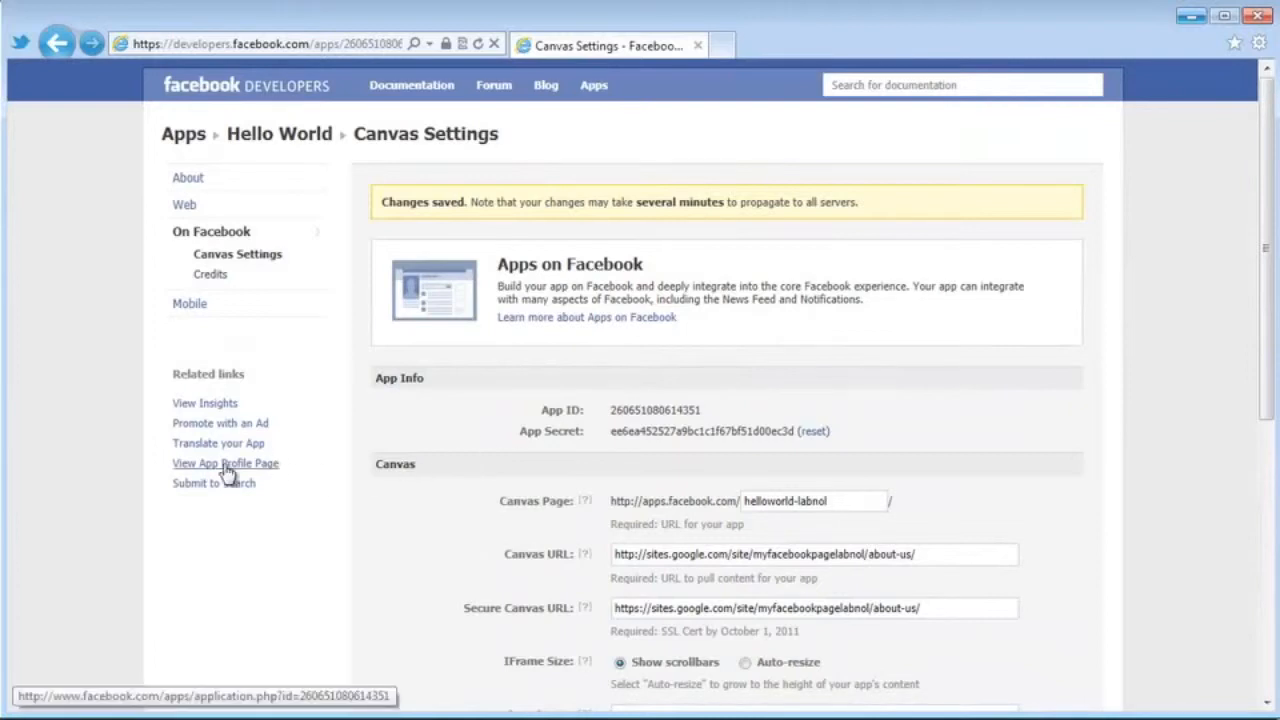
From the Hello World app profile page, add the app to the Same Place page.
left_click(226, 463)
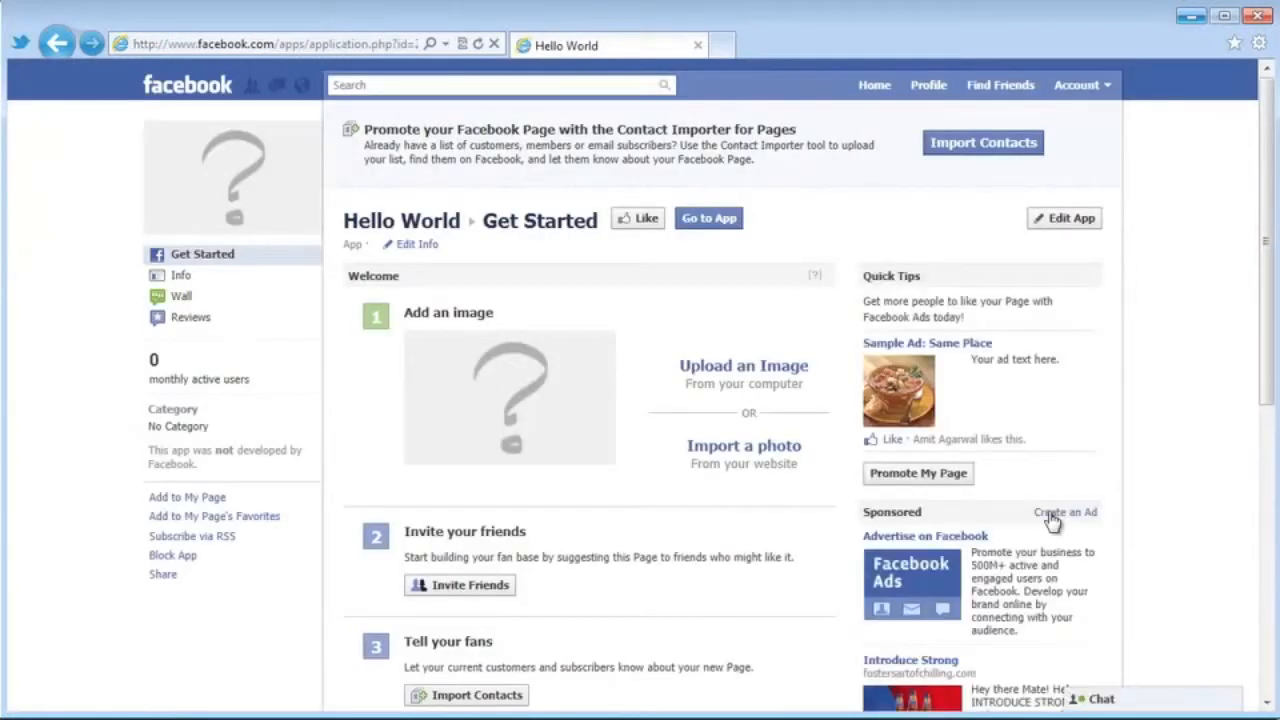
scroll(1185, 418, "down", 1)
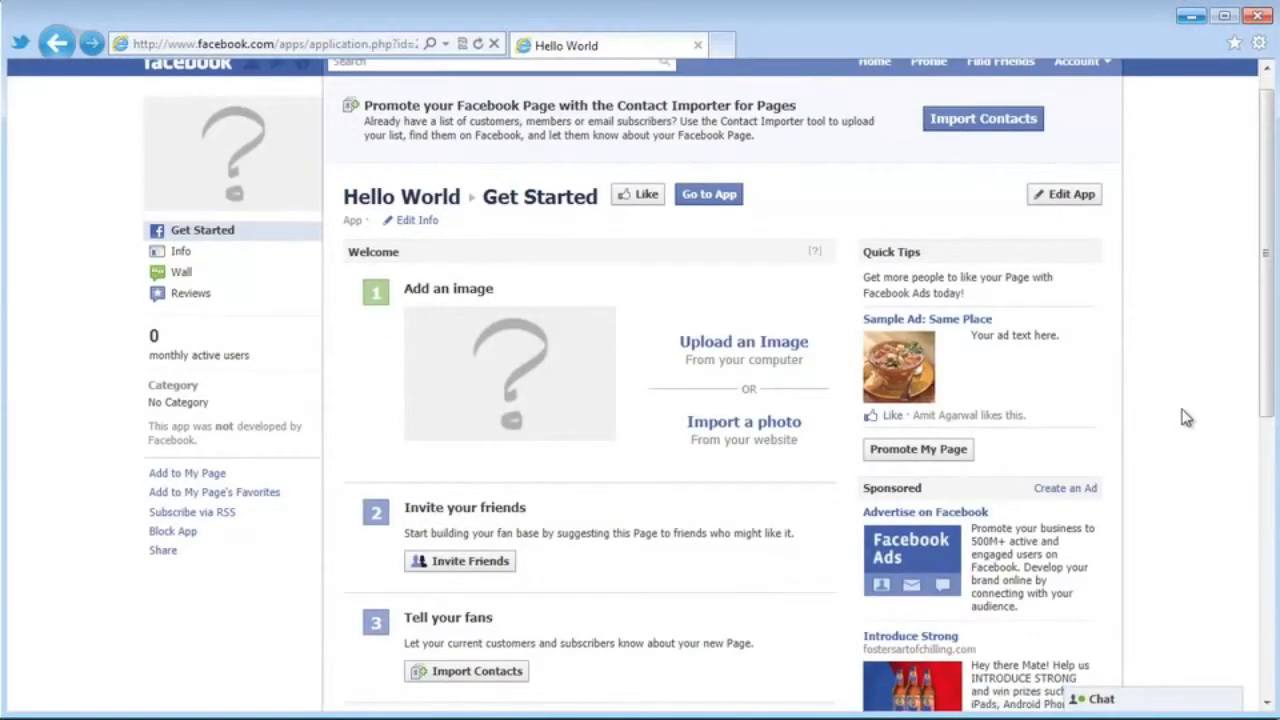
left_click(203, 475)
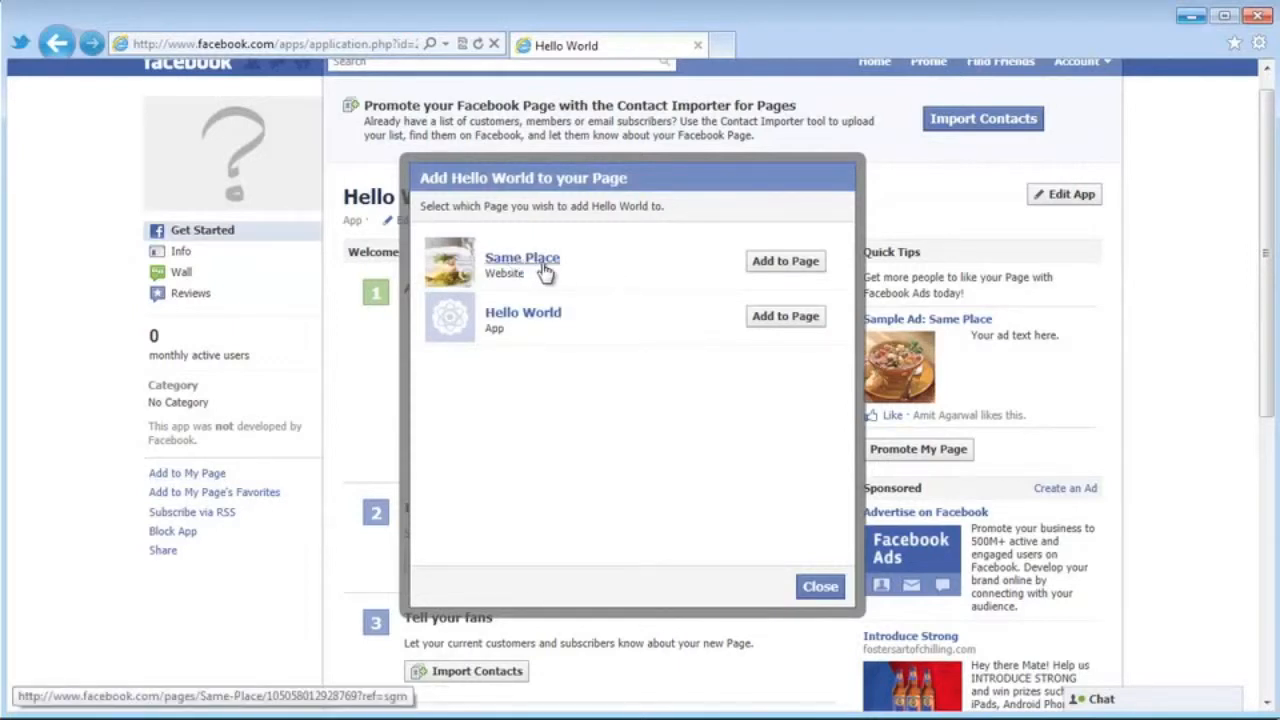
left_click(805, 265)
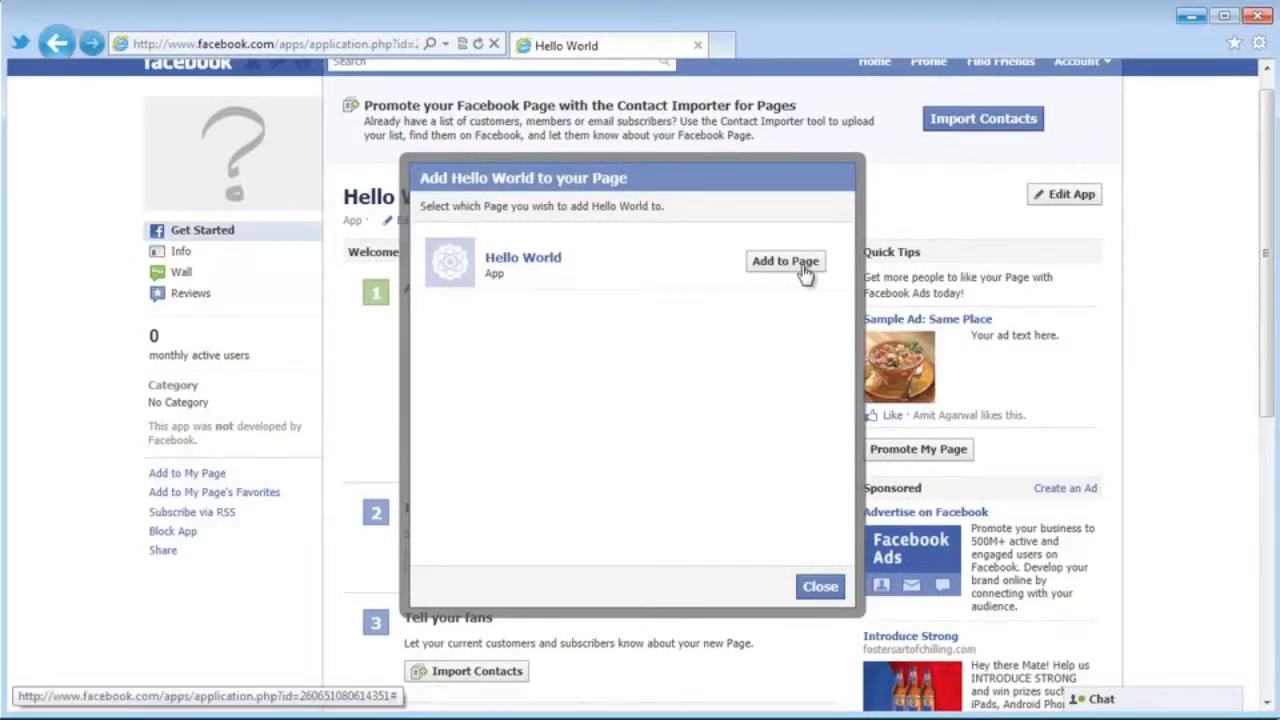
left_click(820, 586)
scroll(762, 499, "up", 1)
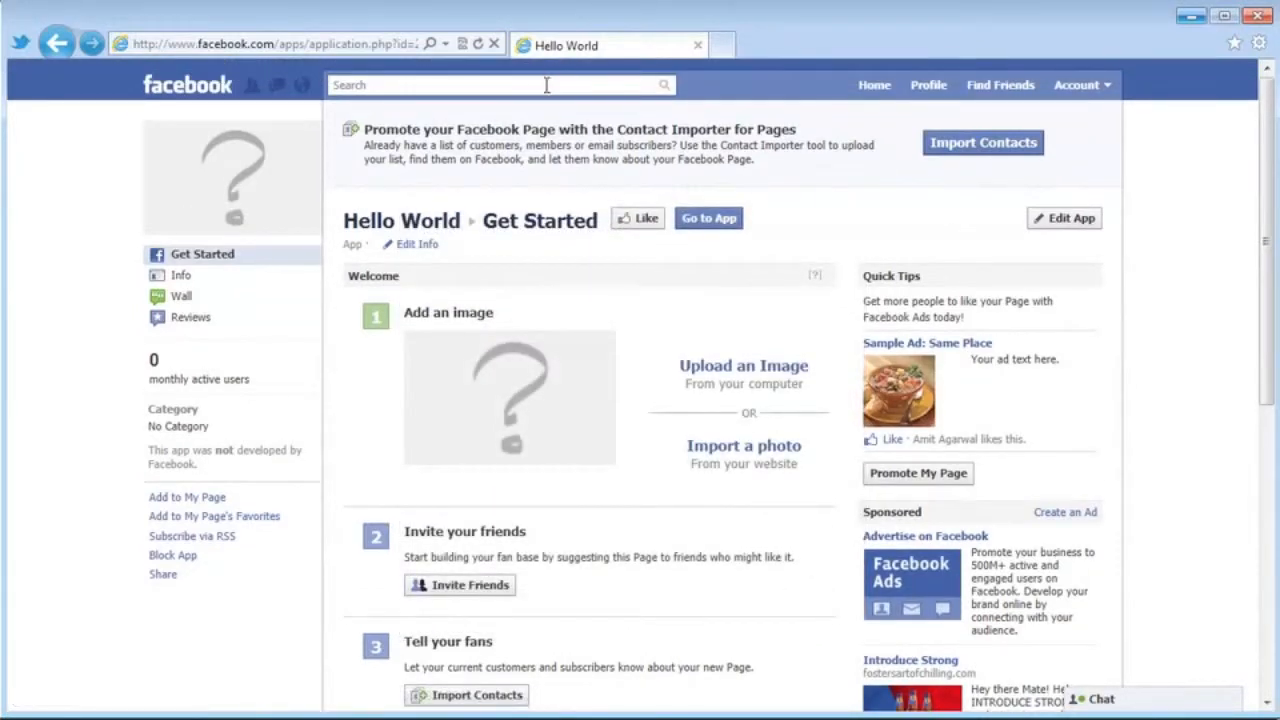
Search 'sam', open the Same Place page, and view its About tab's Obama content.
type("sam")
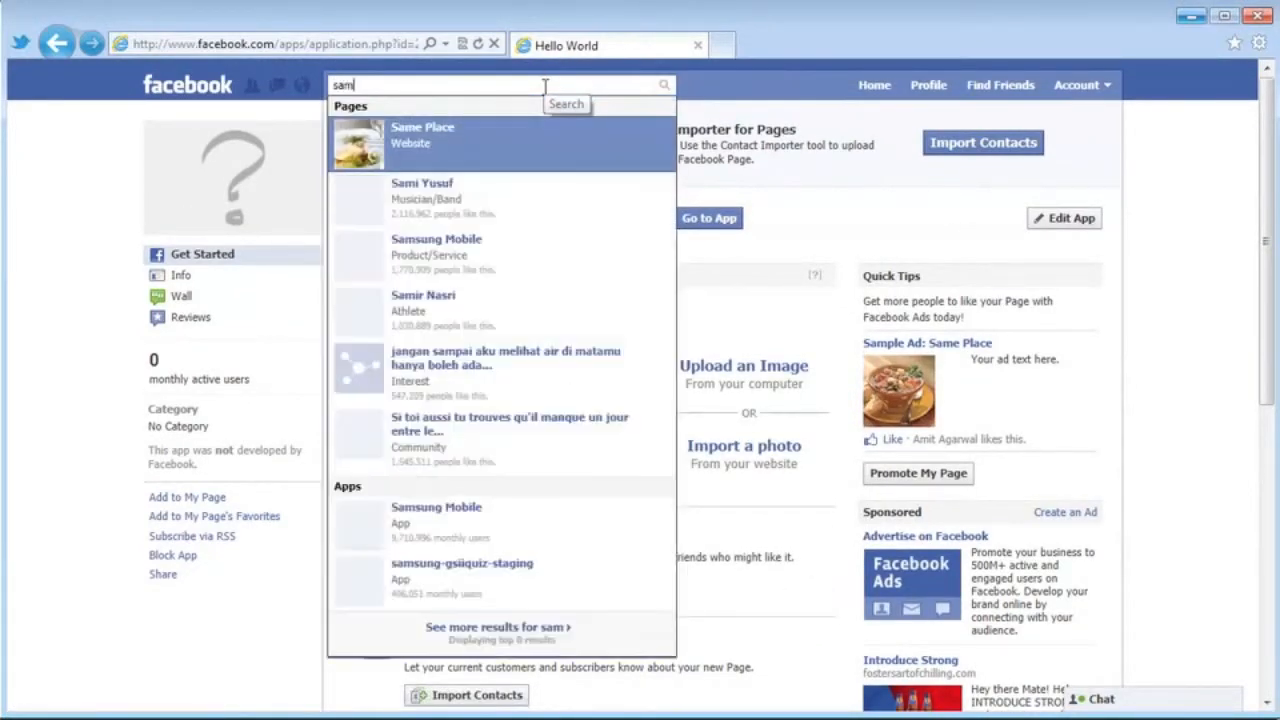
left_click(546, 140)
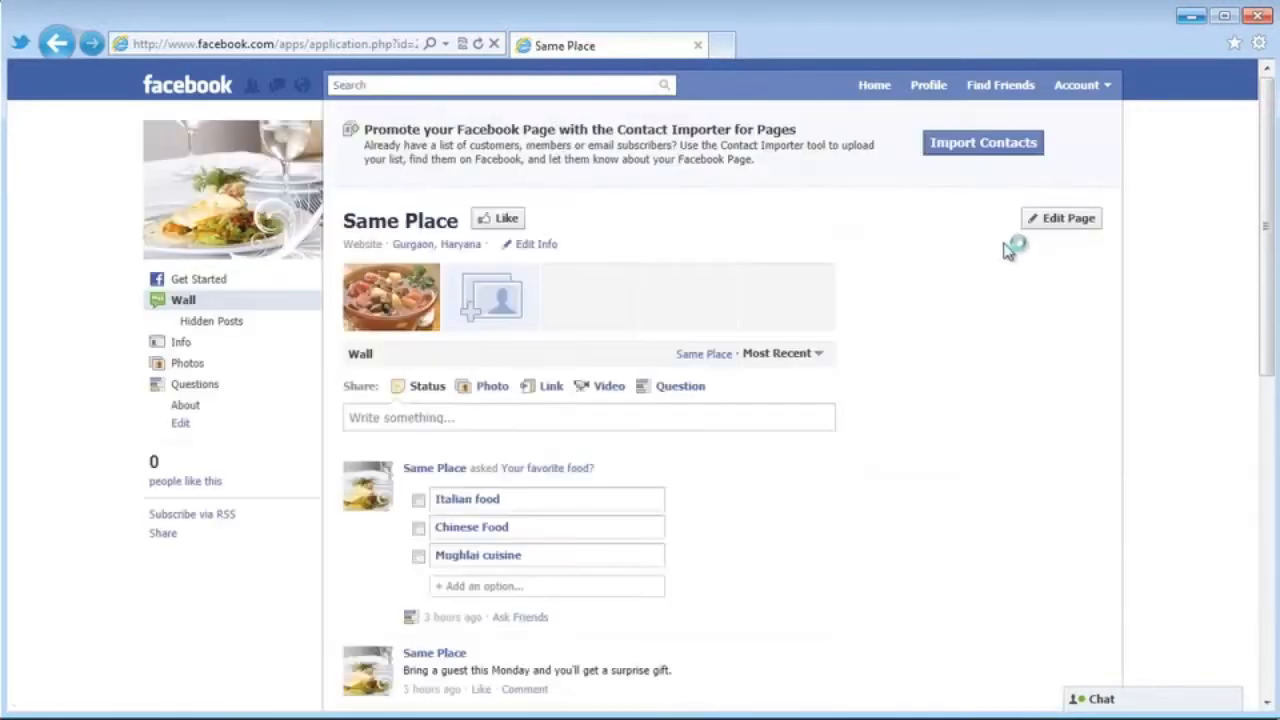
left_click_drag(1267, 214, 1267, 268)
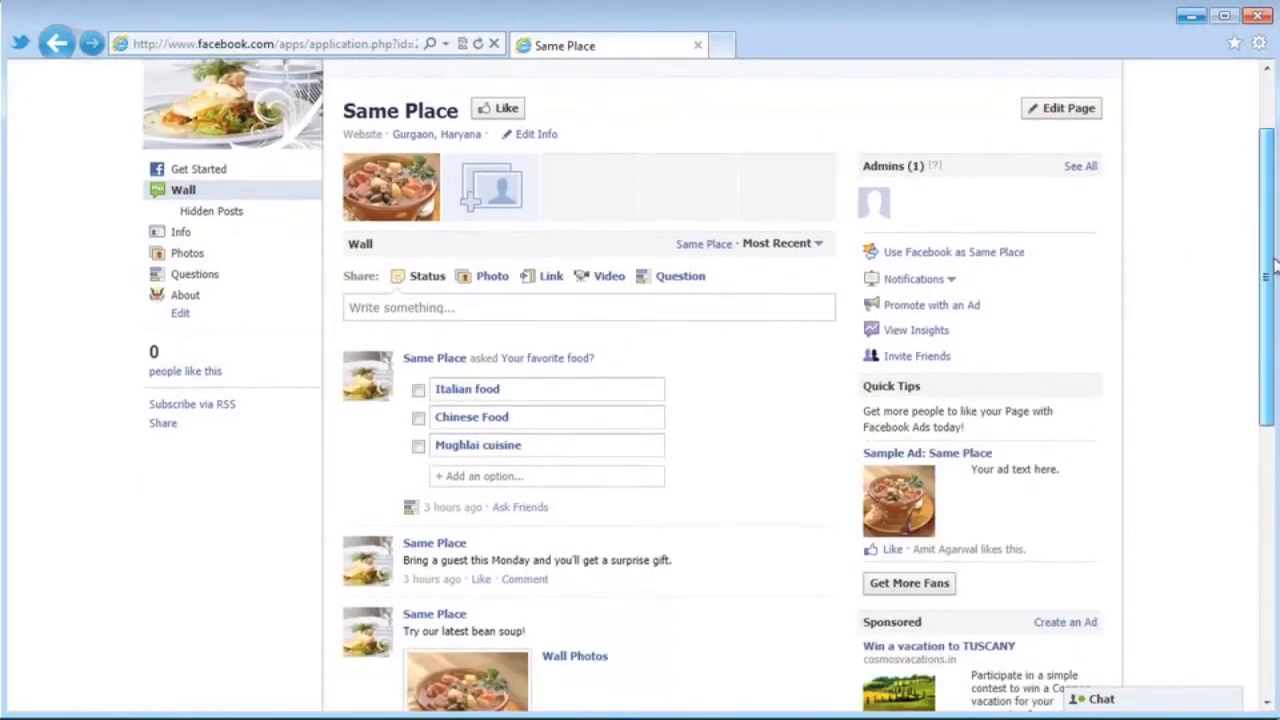
left_click(212, 299)
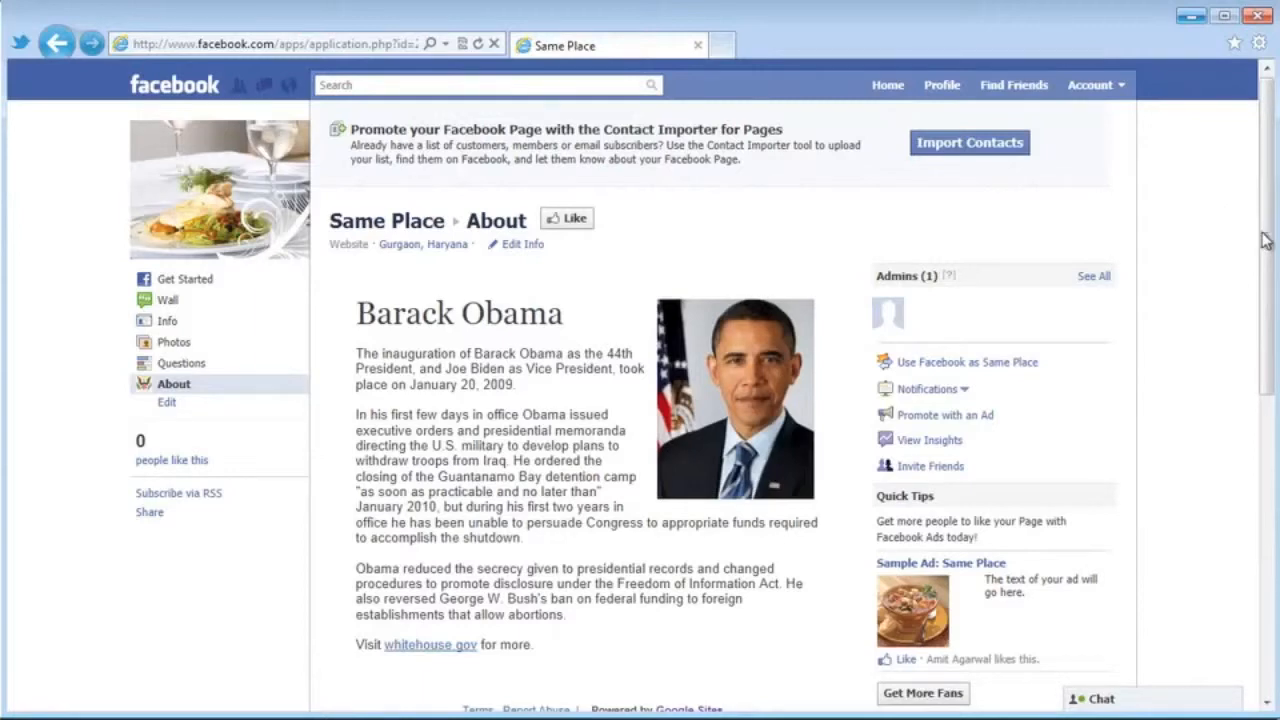
scroll(1272, 249, "down", 1)
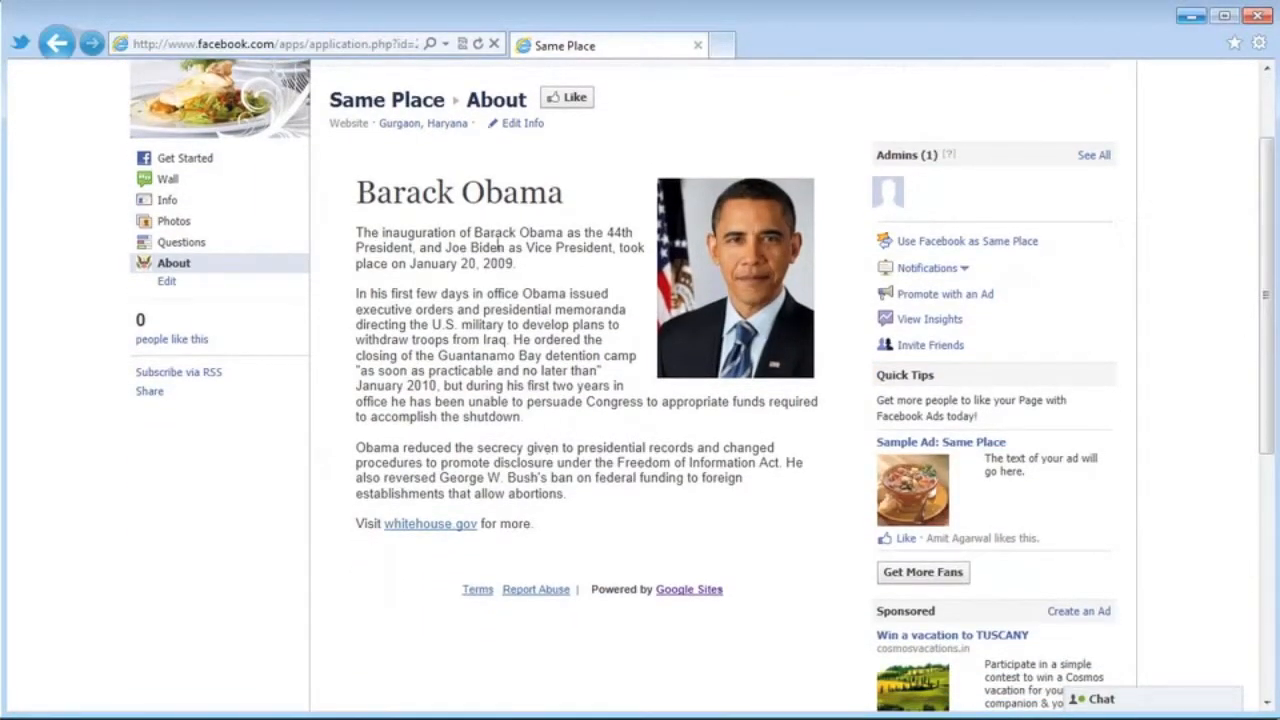
scroll(560, 358, "up", 1)
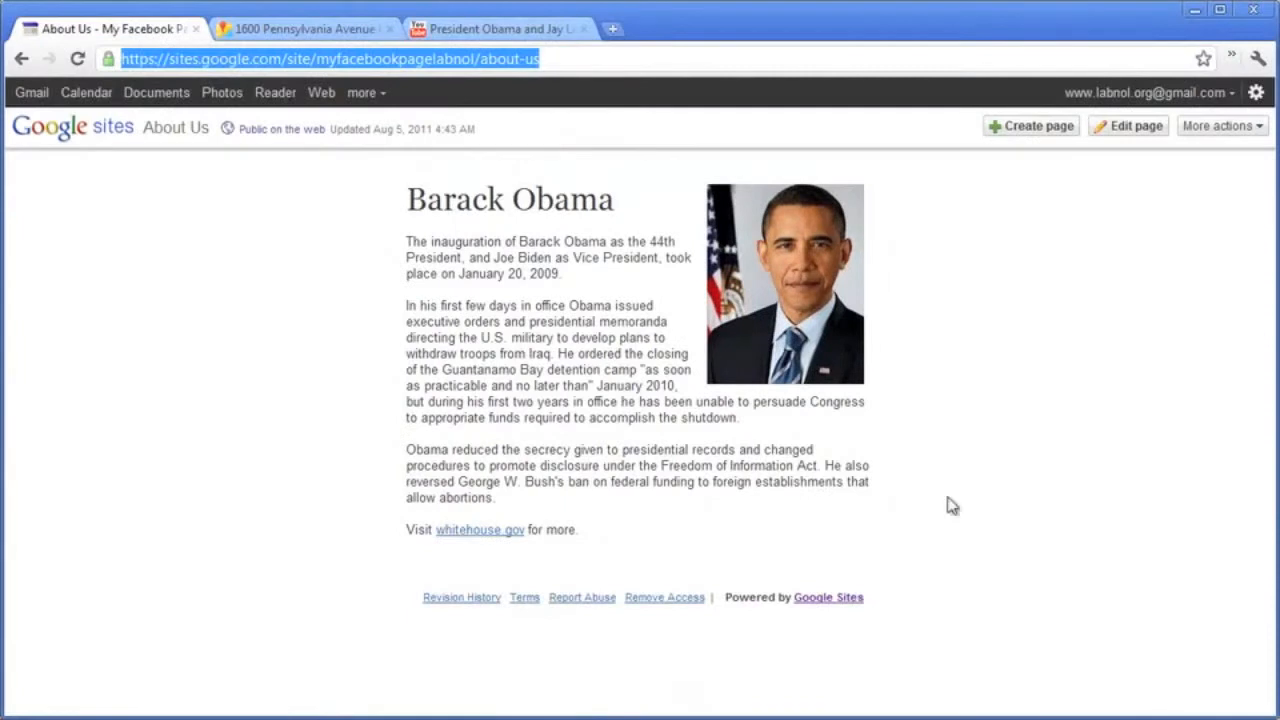
Edit the About Us page, adding an empty line after the whitehouse.gov sentence.
left_click(1117, 127)
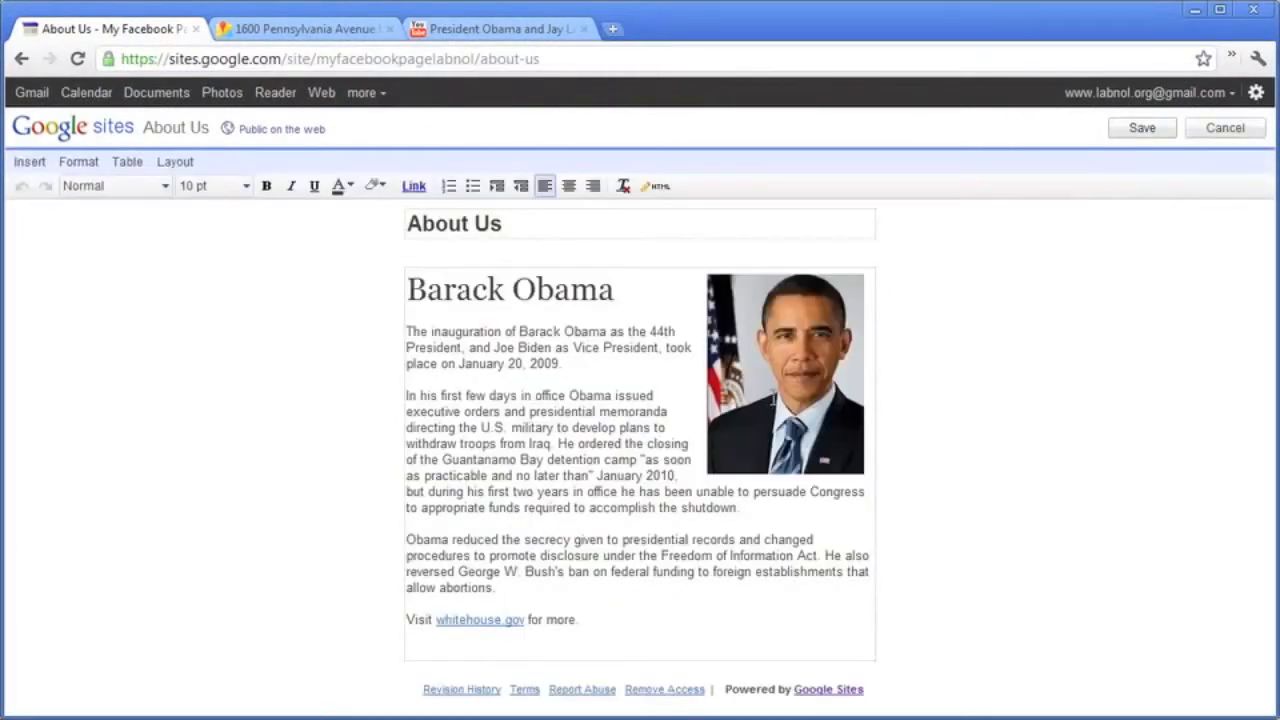
left_click(652, 624)
key("Return")
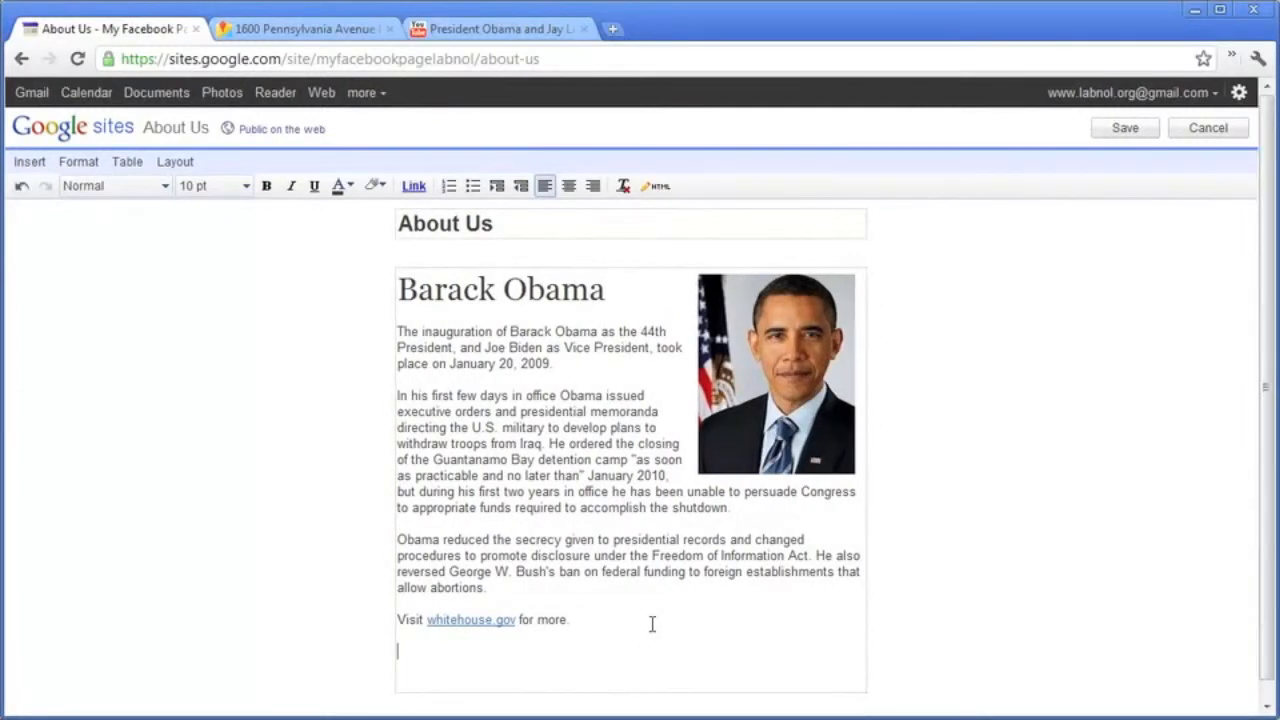
left_click(465, 30)
left_click_drag(1265, 215, 1273, 313)
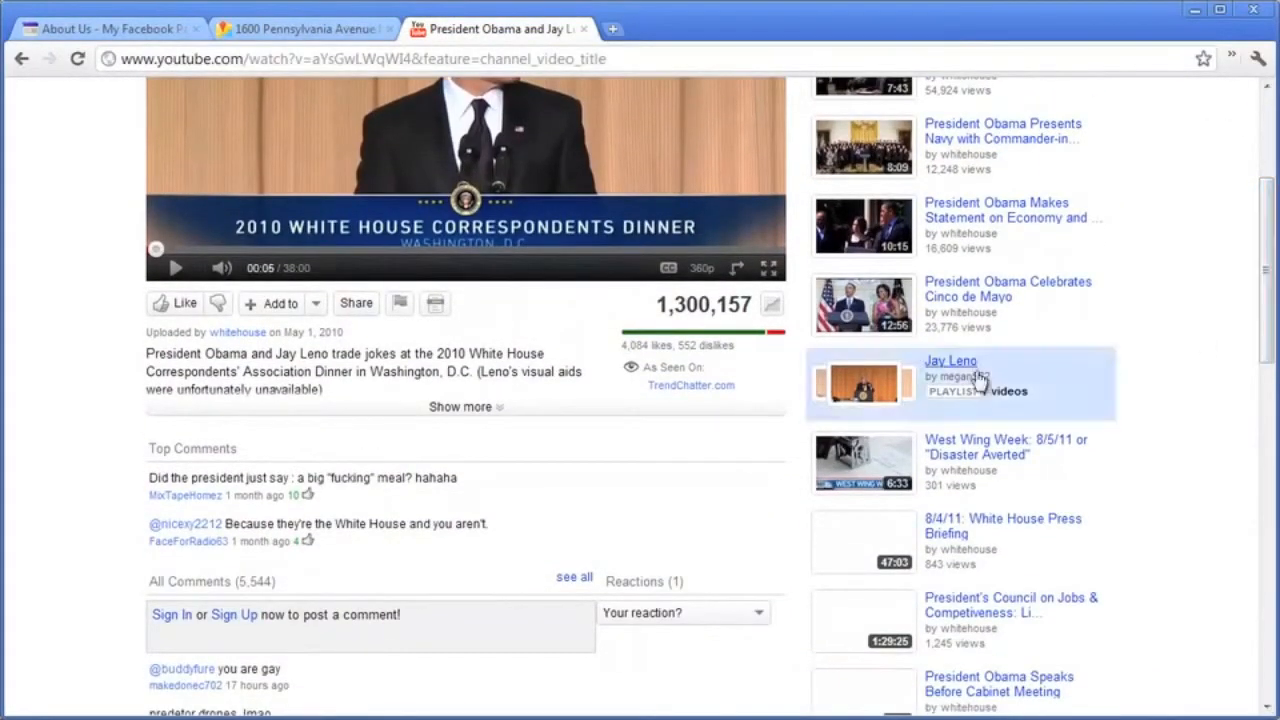
Cut the video's embed code, set to custom width 480 (480 × 303), to the clipboard.
left_click(356, 303)
left_click(183, 440)
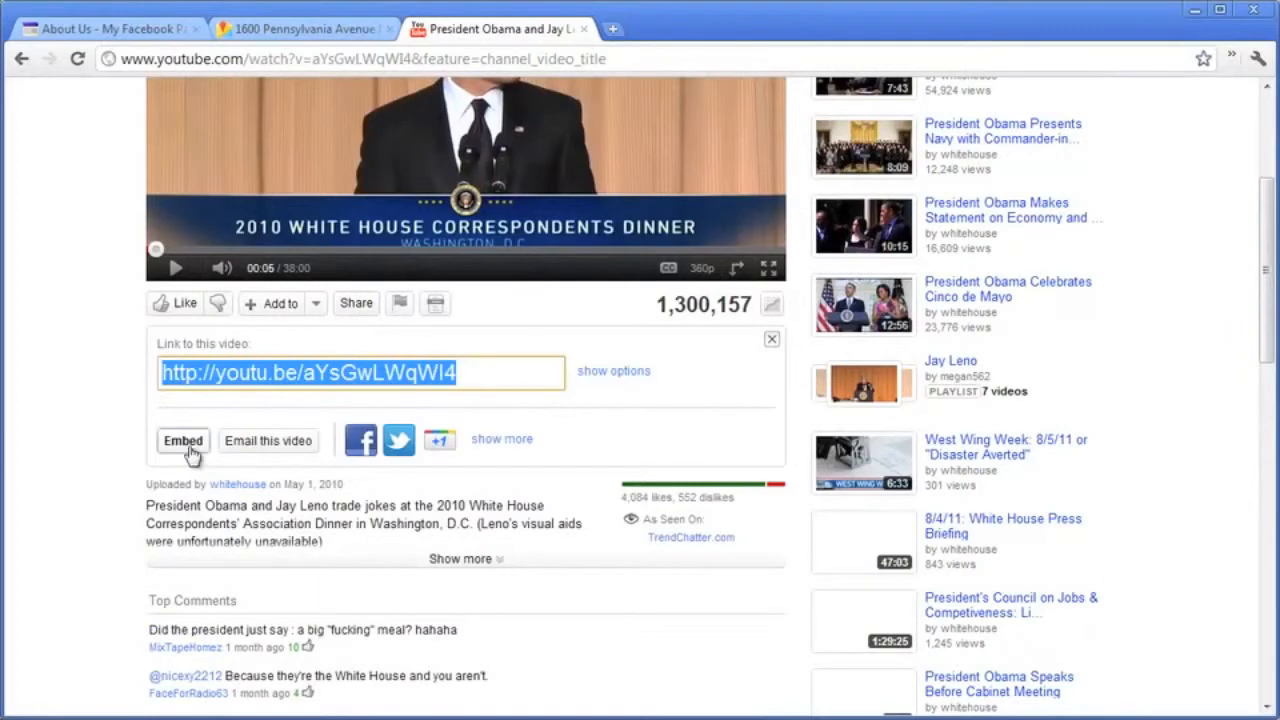
scroll(705, 410, "down", 2)
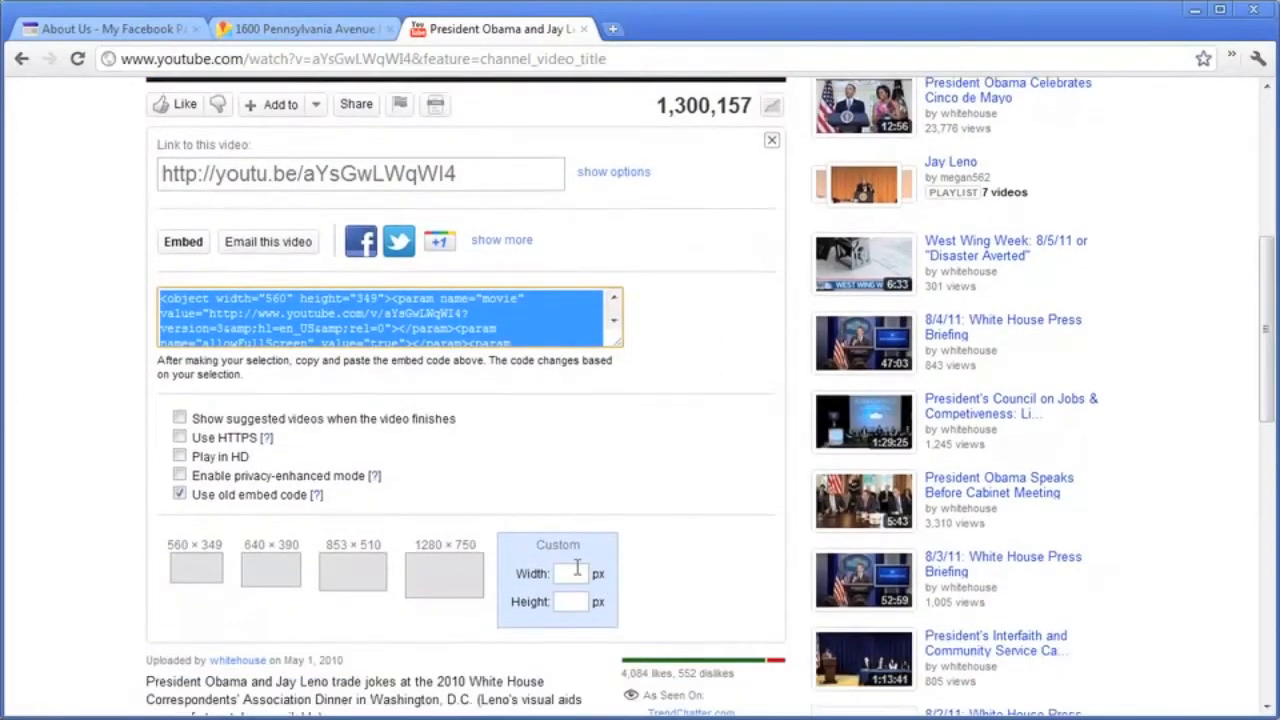
left_click(578, 567)
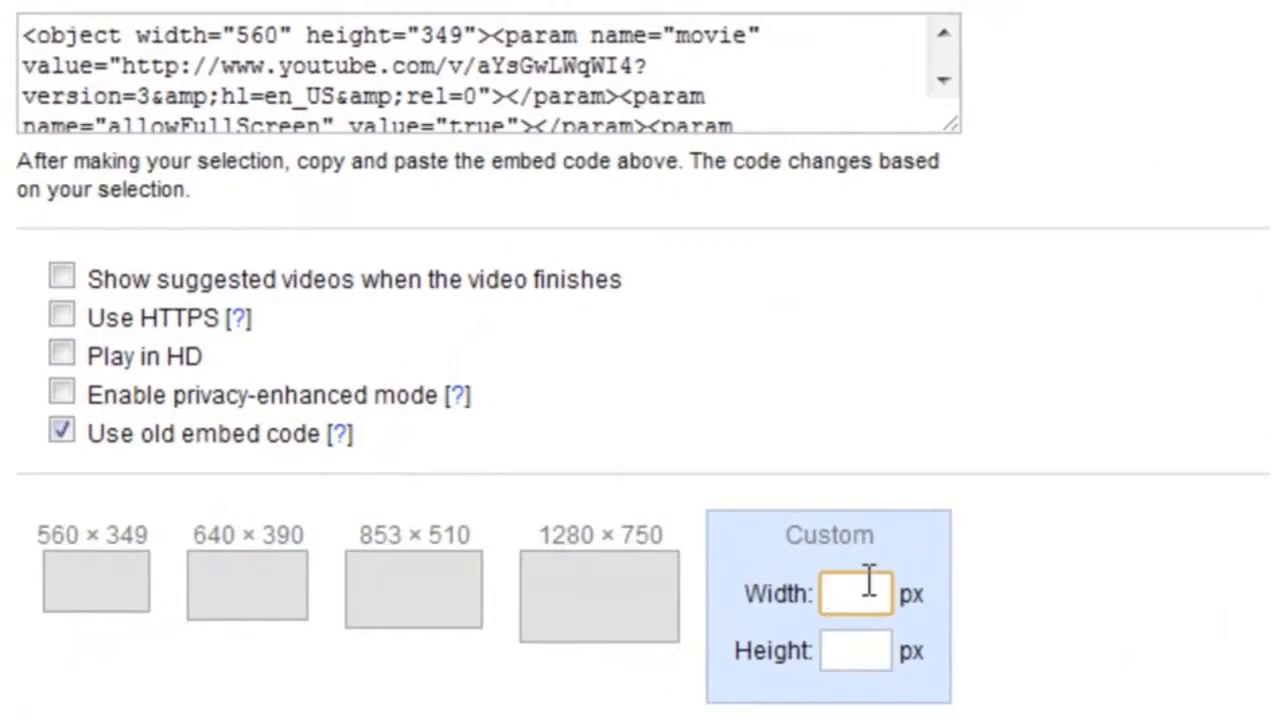
type("480")
left_click(960, 558)
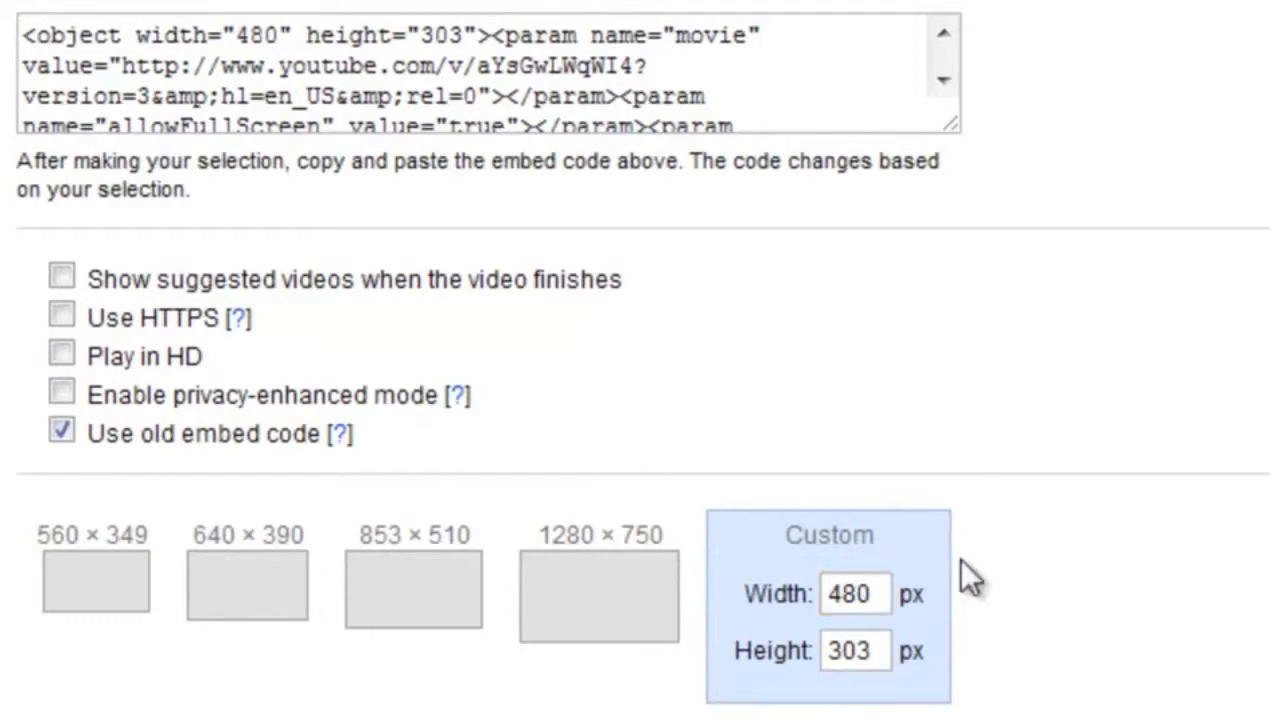
left_click(674, 90)
right_click(661, 85)
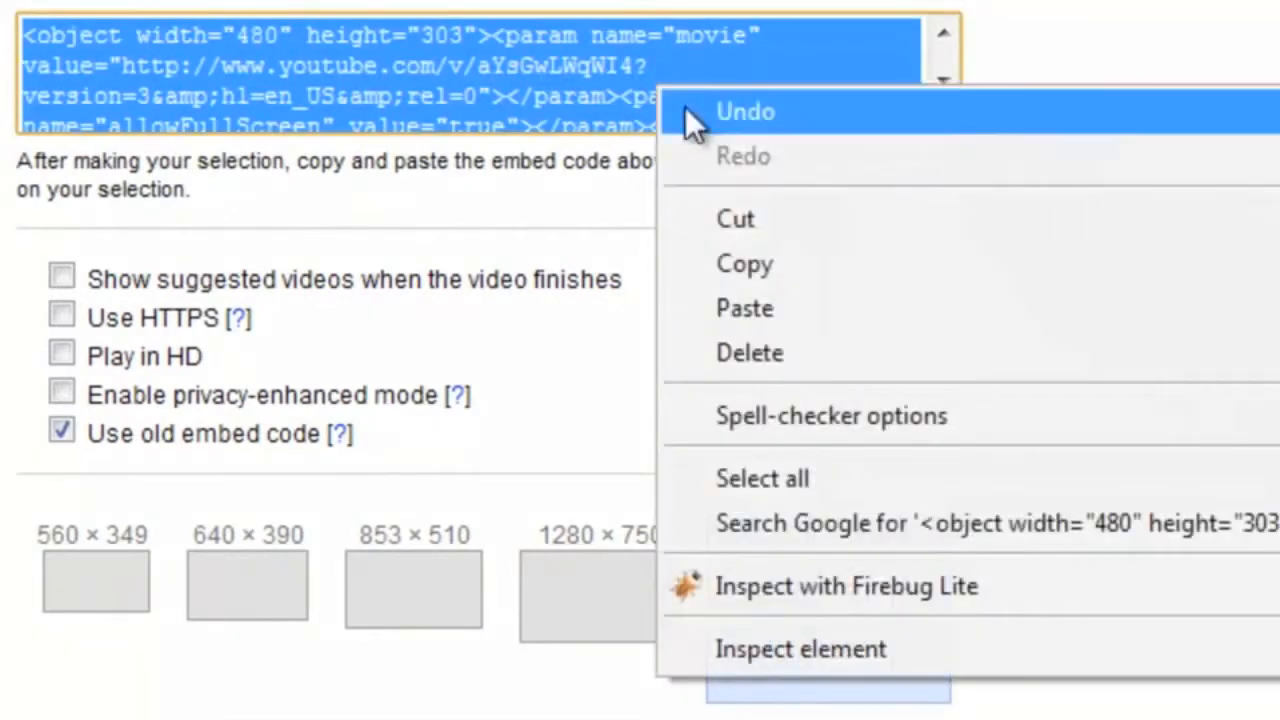
left_click(730, 297)
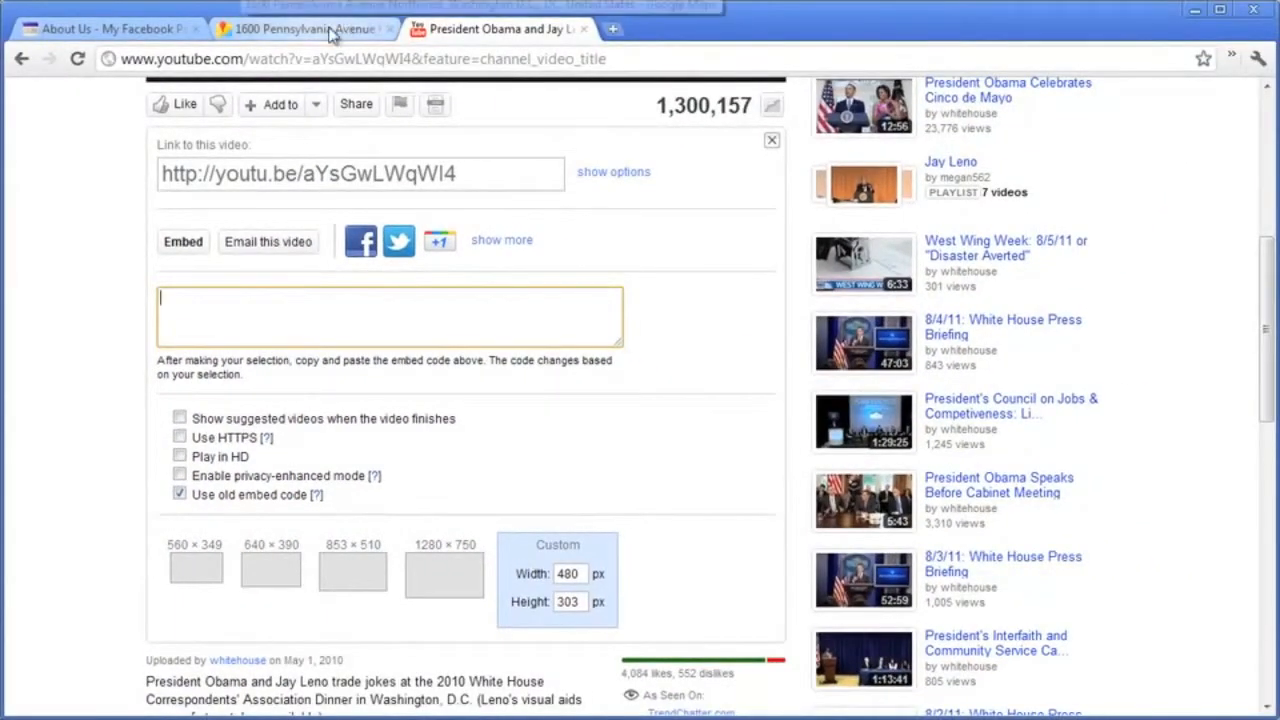
left_click(109, 30)
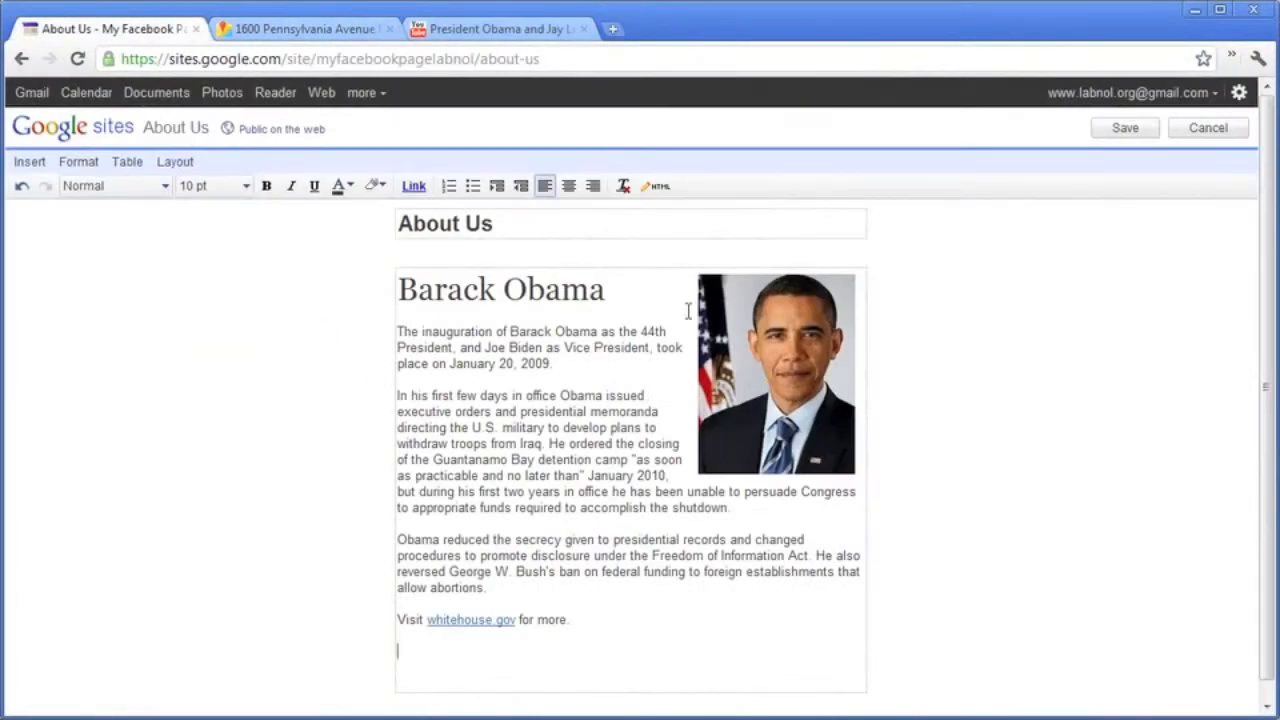
In the page HTML, add a 'Watch my video' h2 heading followed by the YouTube embed code.
left_click(659, 187)
scroll(665, 468, "down", 5)
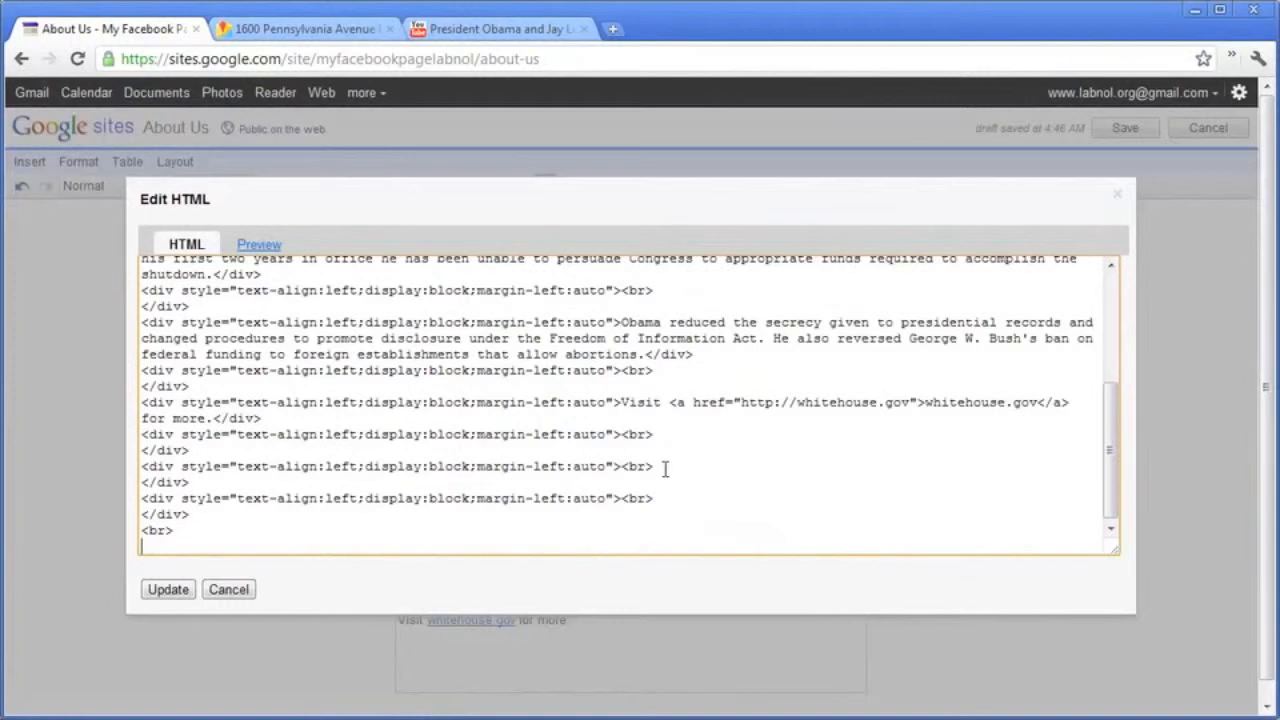
key("BackSpace")
type("Watch")
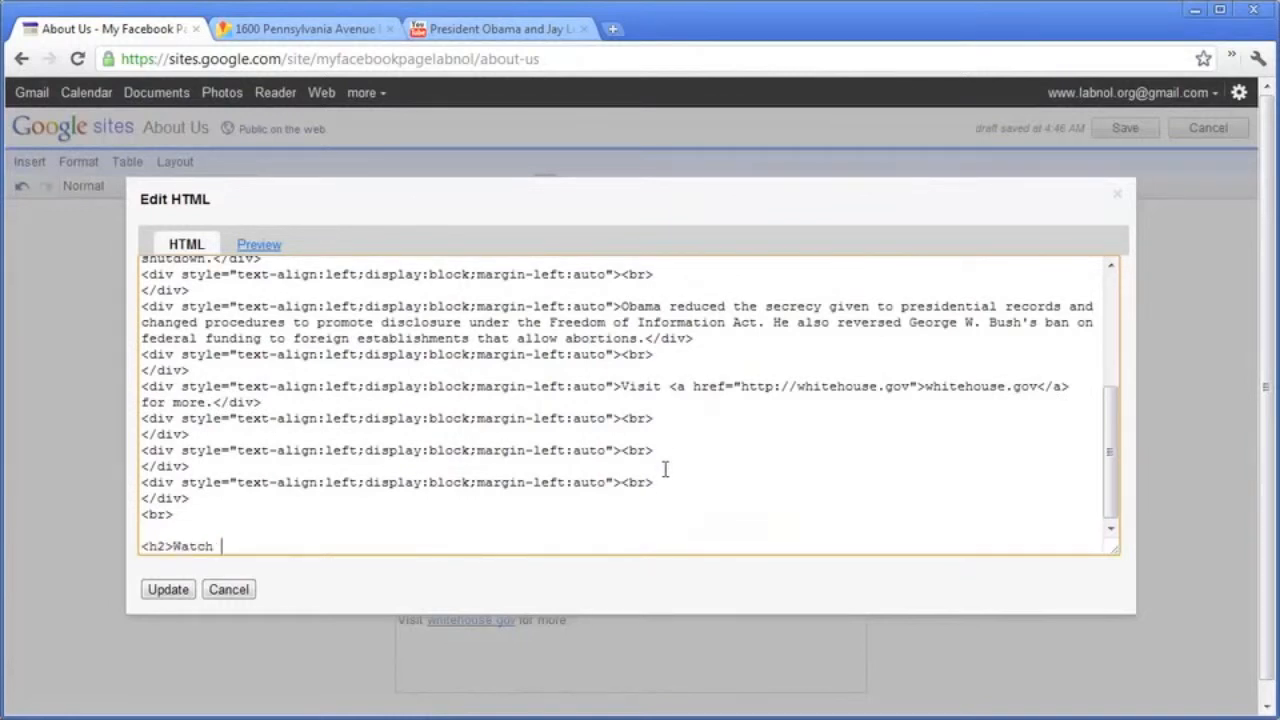
type(" my video</h2>")
key("Return")
key("Return")
key("ctrl+v")
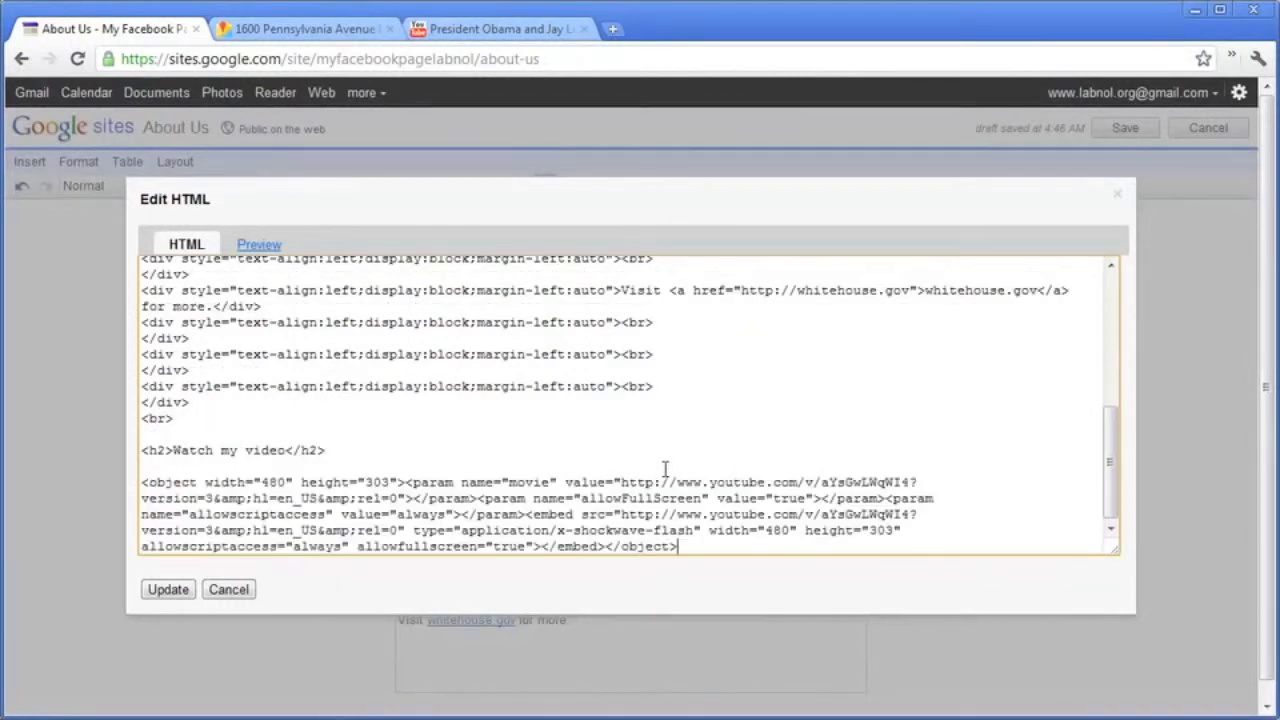
left_click(168, 589)
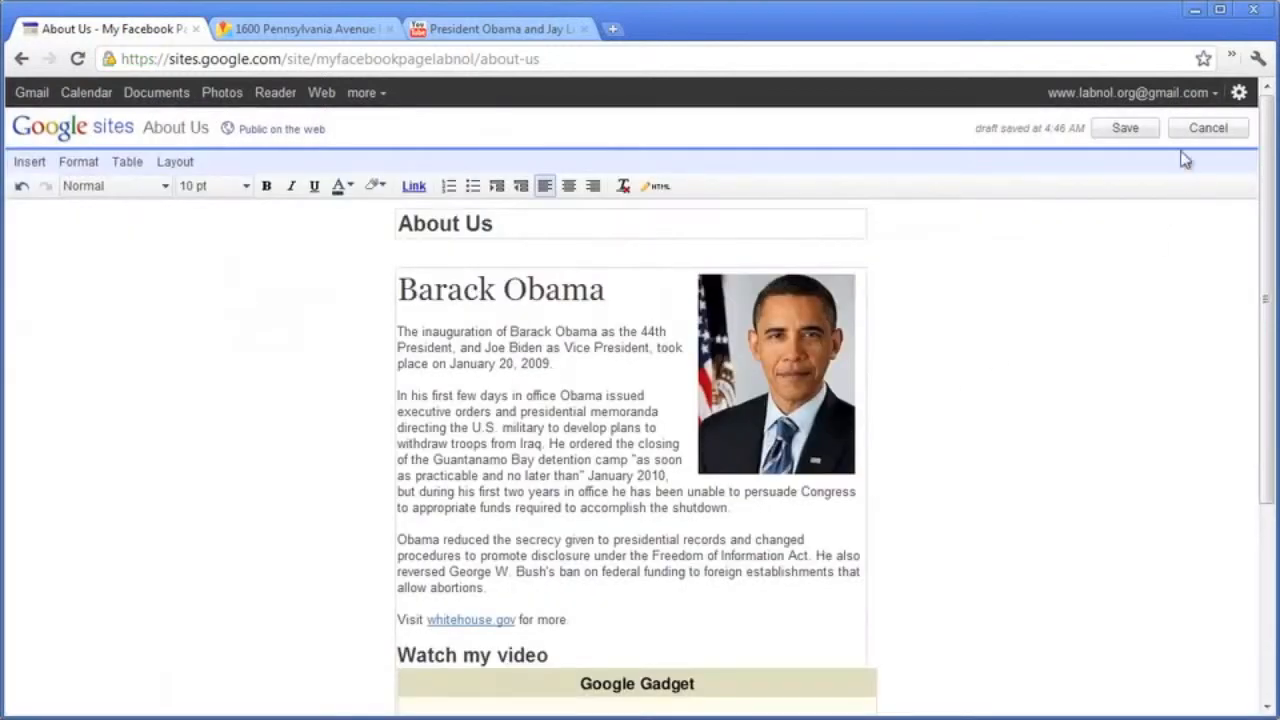
Save the About Us page and check the embedded video.
left_click(1125, 128)
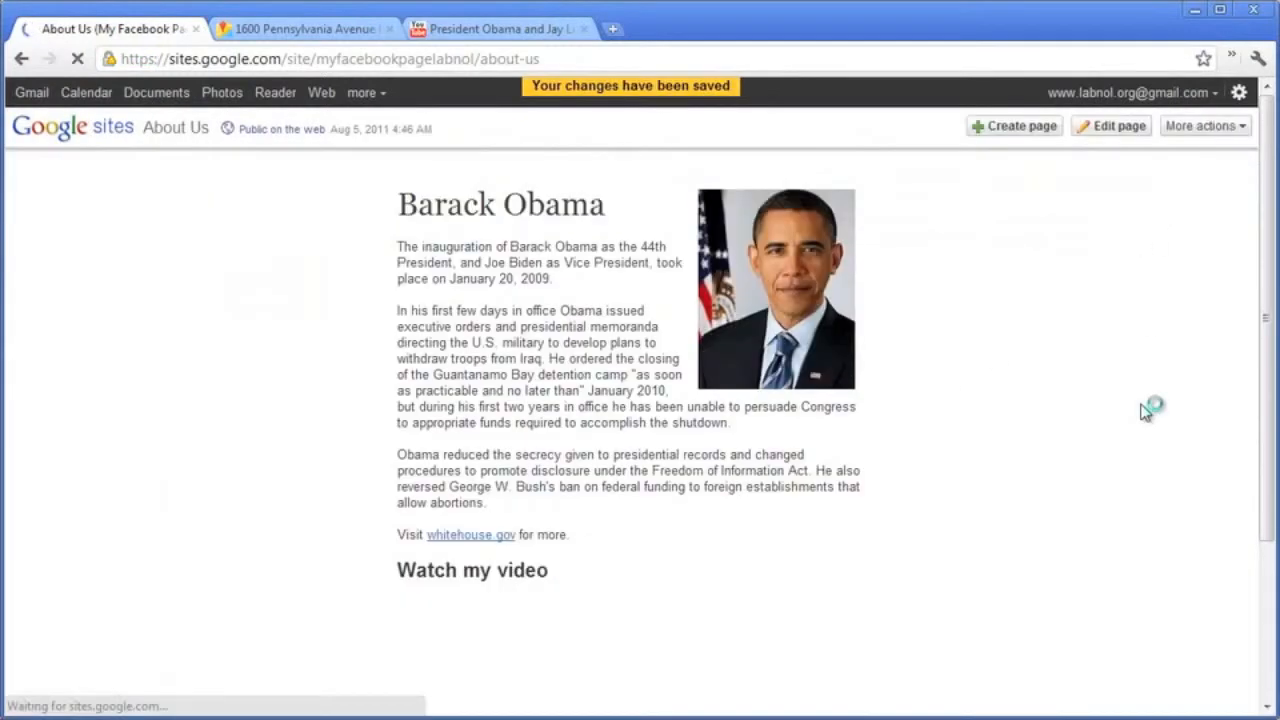
scroll(1145, 413, "down", 2)
scroll(1145, 413, "down", 1)
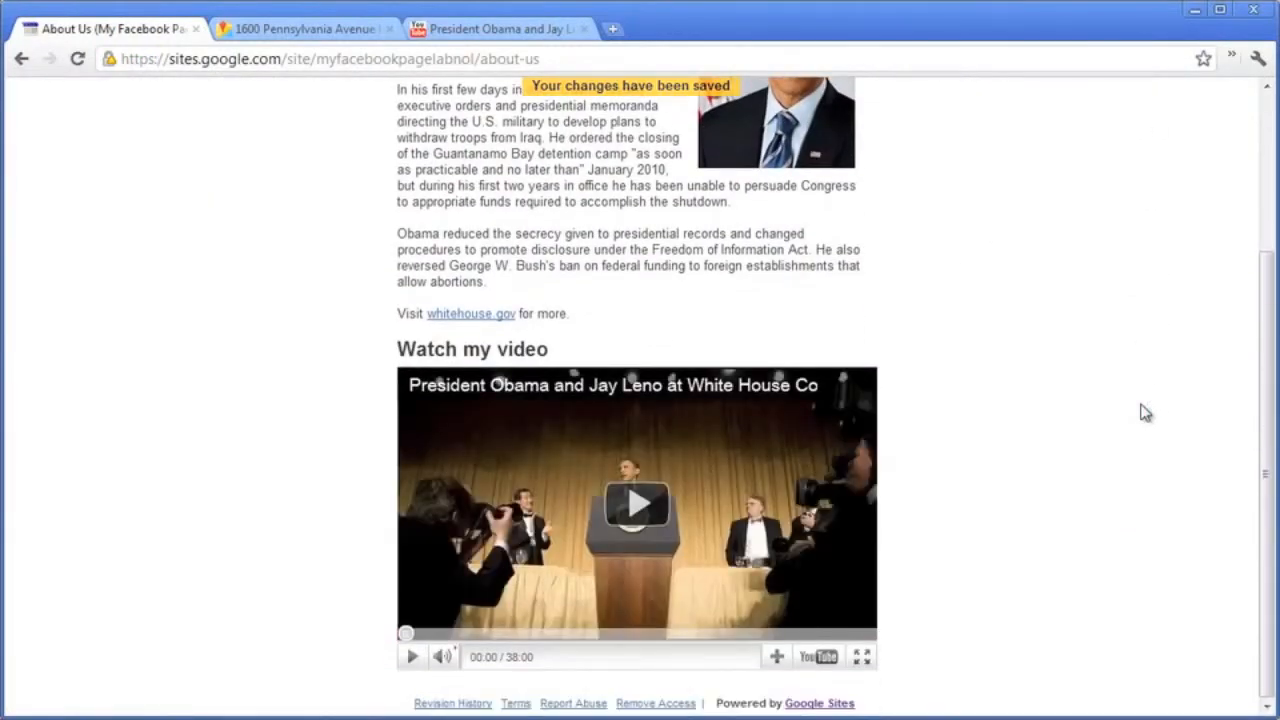
scroll(1145, 413, "up", 3)
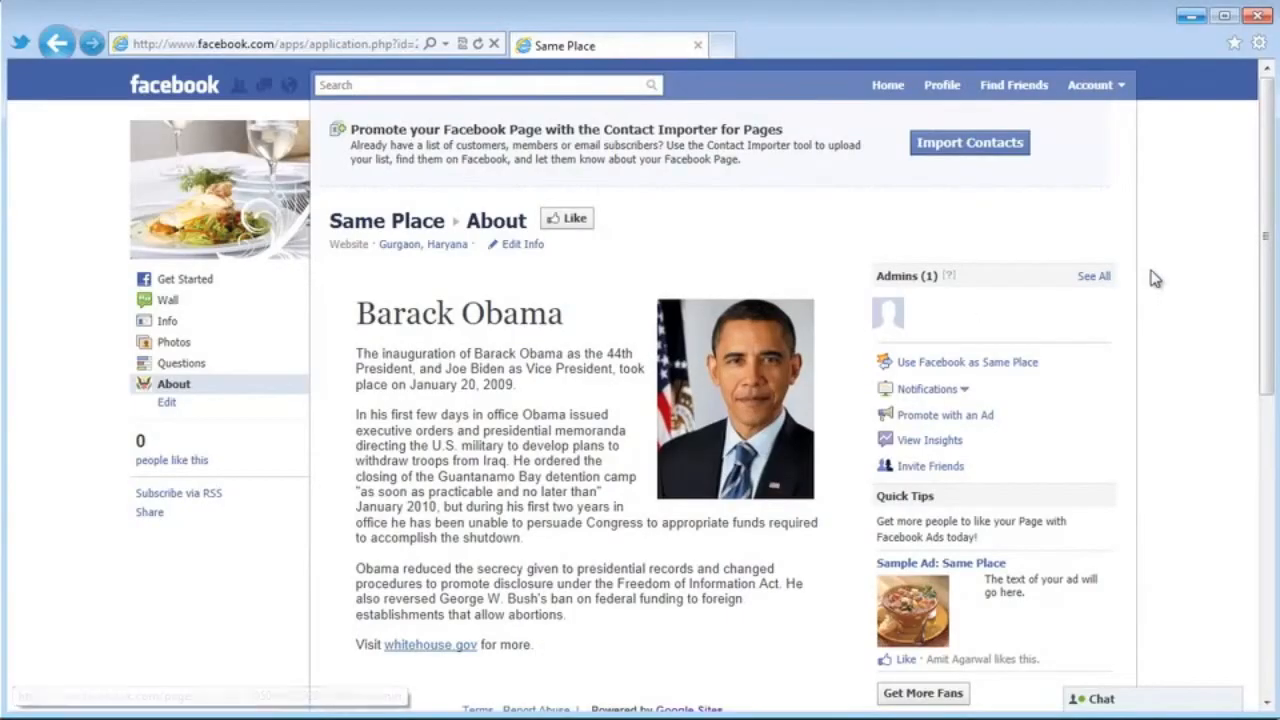
Refresh Facebook's About tab and confirm the Watch my video embed appears below the Obama text.
scroll(1155, 278, "down", 1)
scroll(1150, 280, "up", 1)
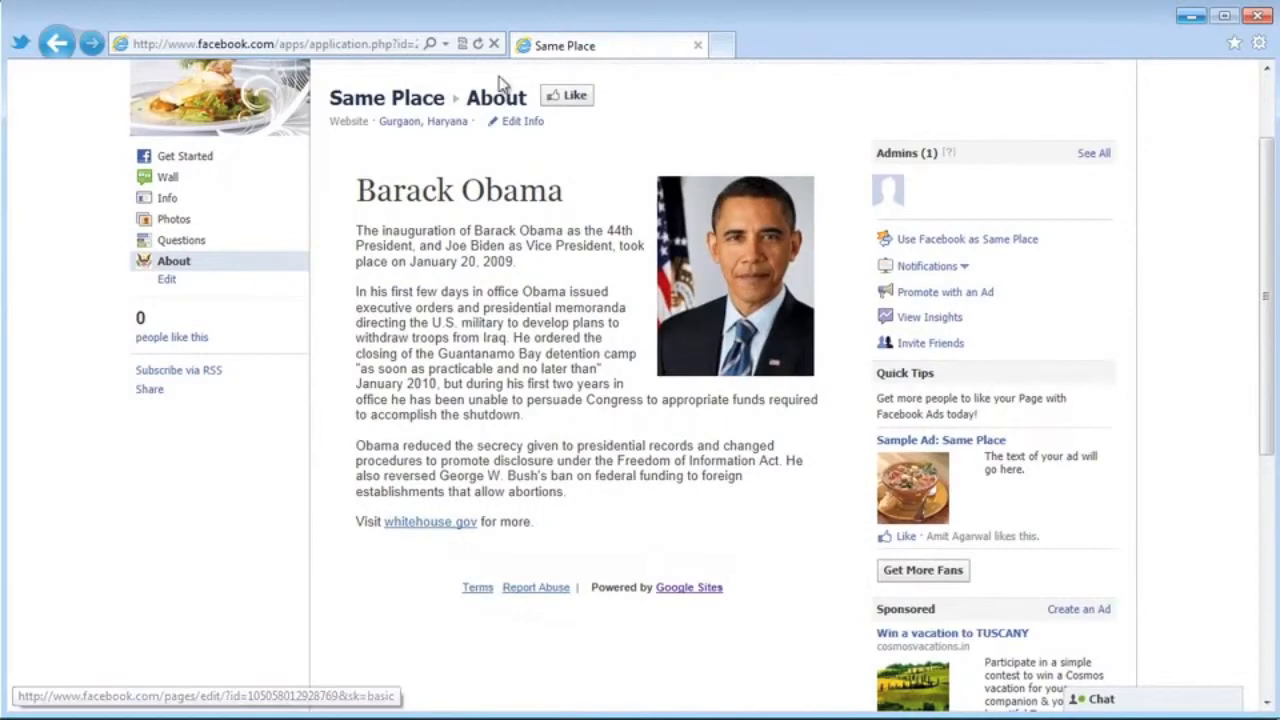
left_click(478, 47)
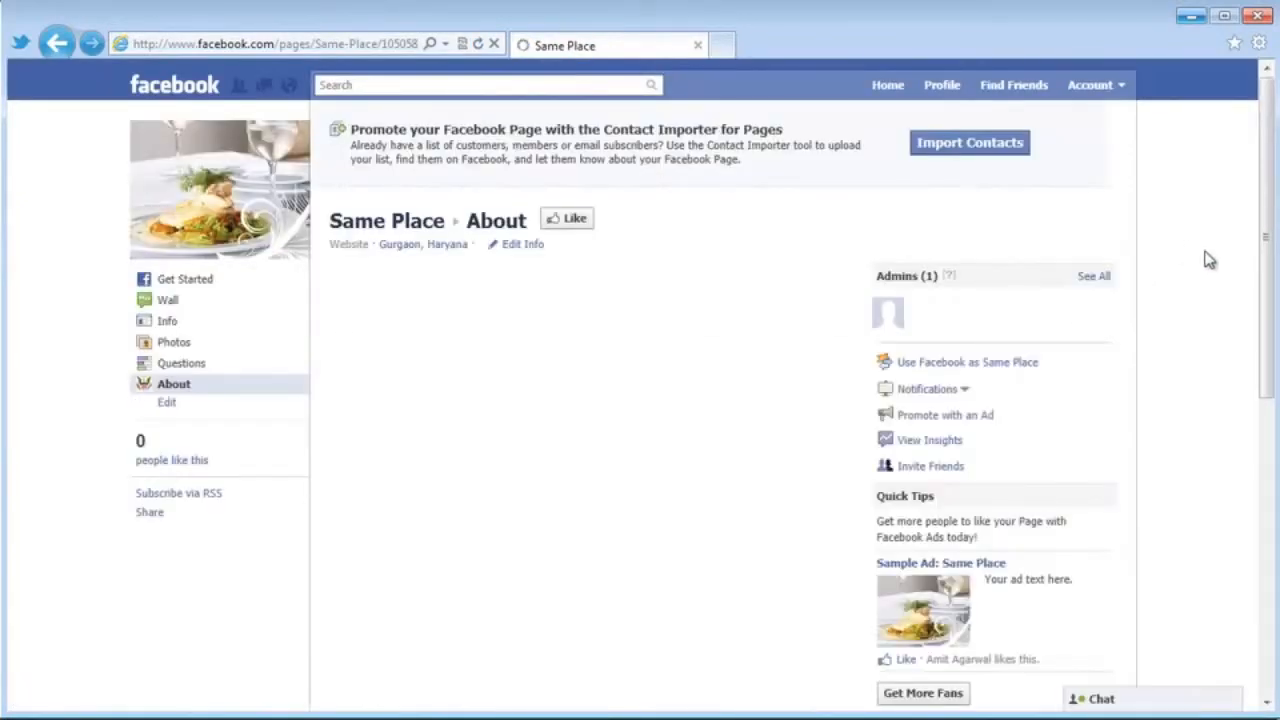
scroll(1208, 260, "down", 4)
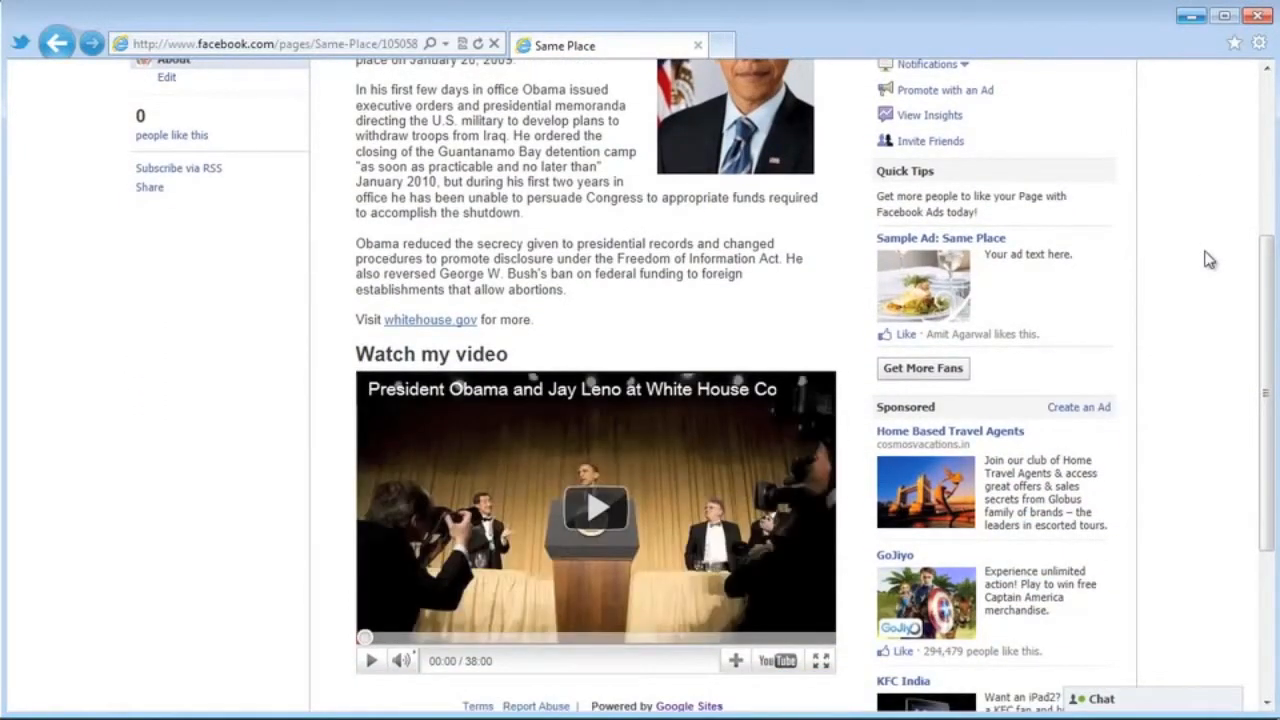
scroll(1208, 260, "up", 1)
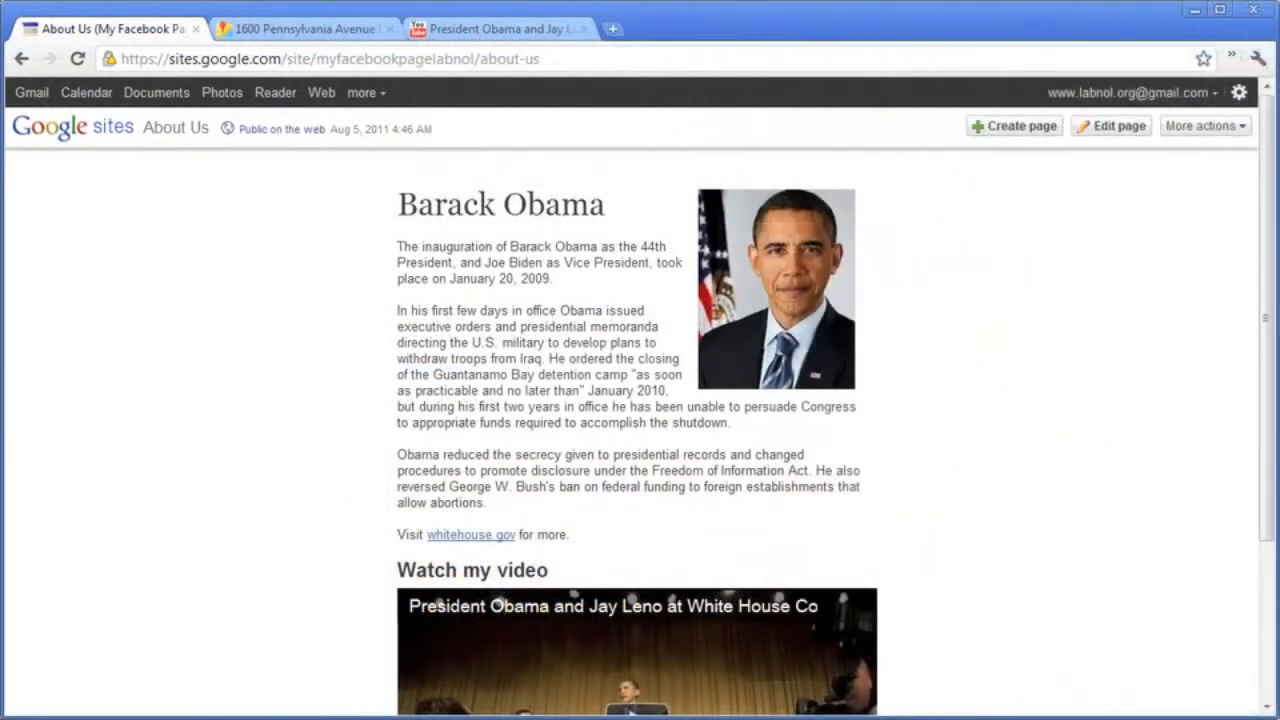
Create a top-level Web Page named Contact Us, then center the map on the White House.
left_click(1020, 127)
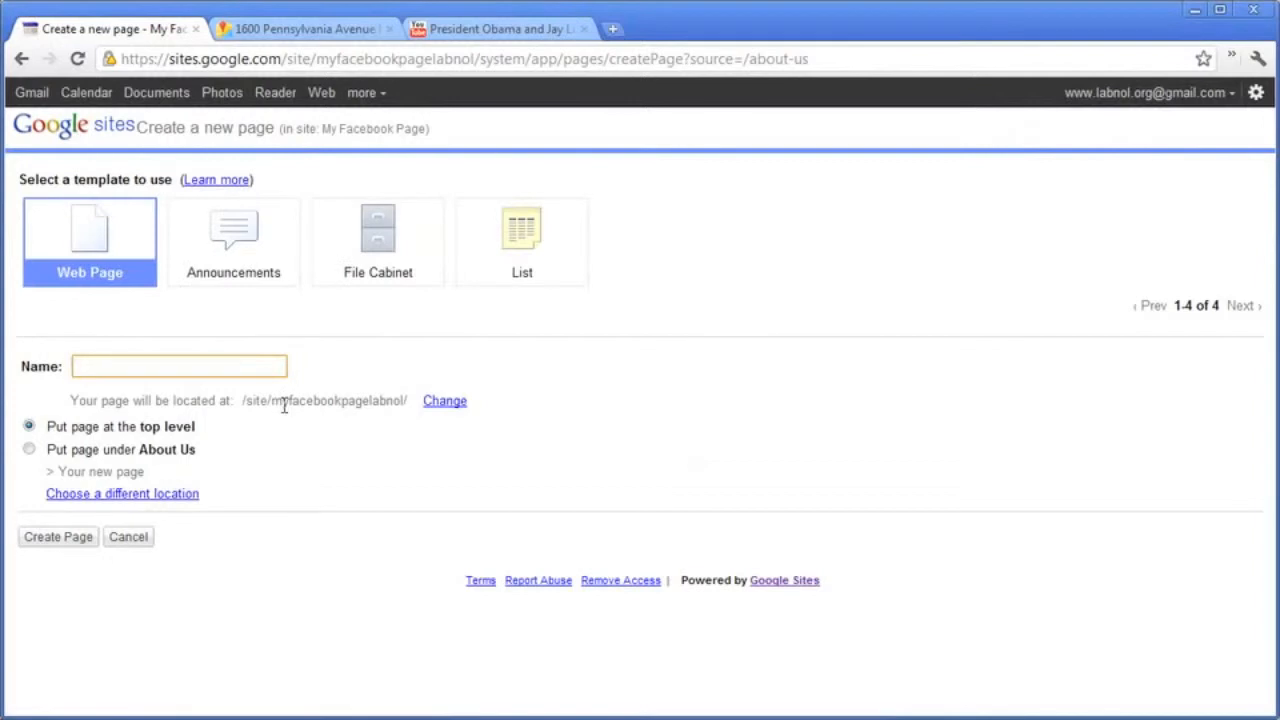
type("Cont")
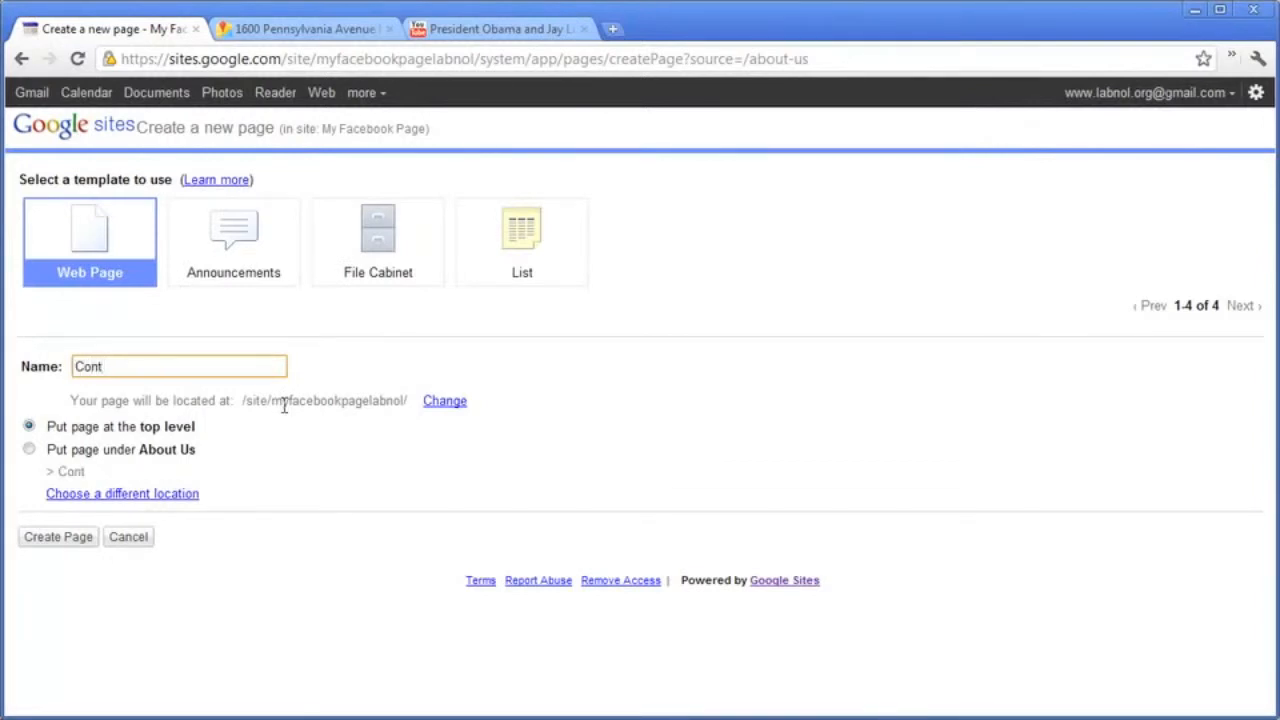
type("act Us")
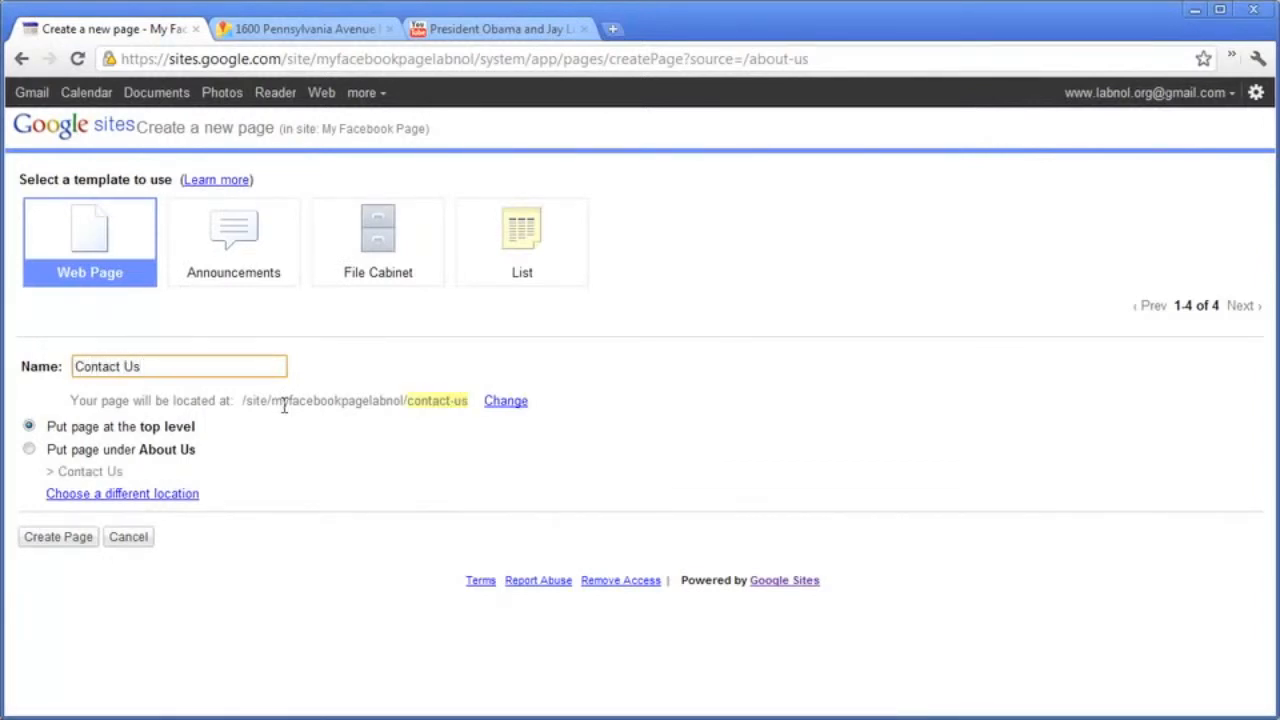
left_click(58, 537)
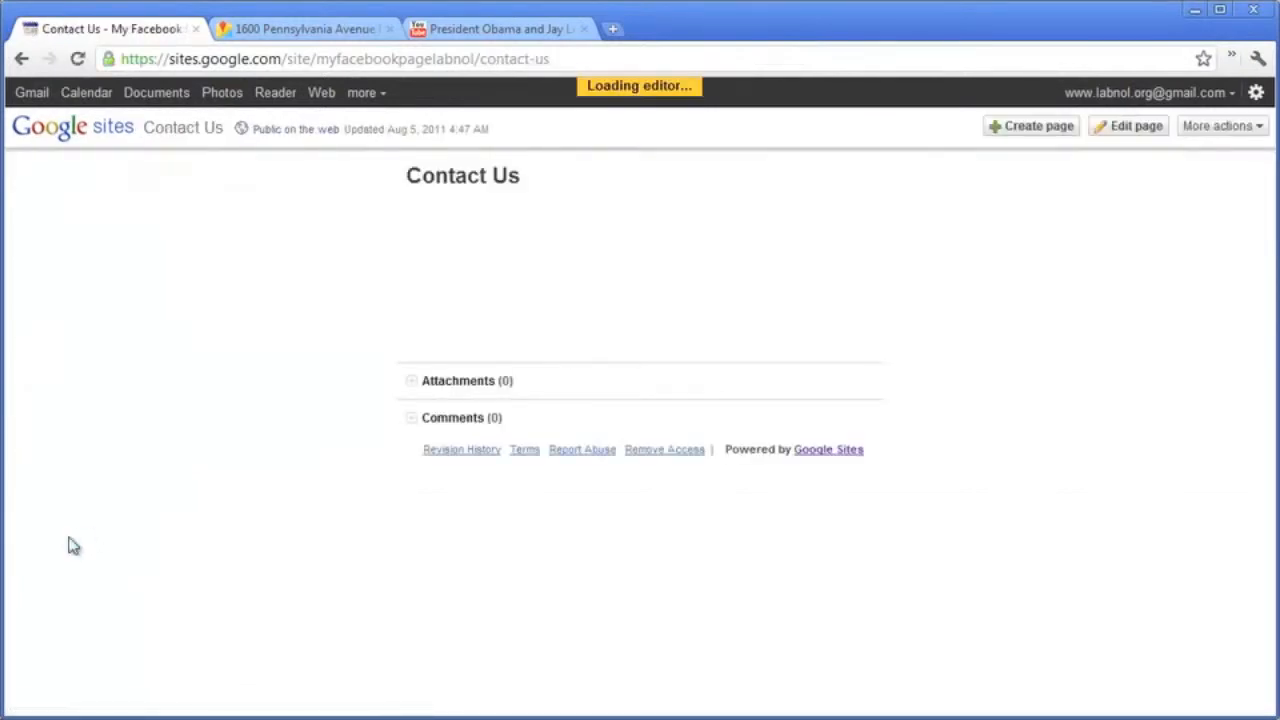
left_click(335, 32)
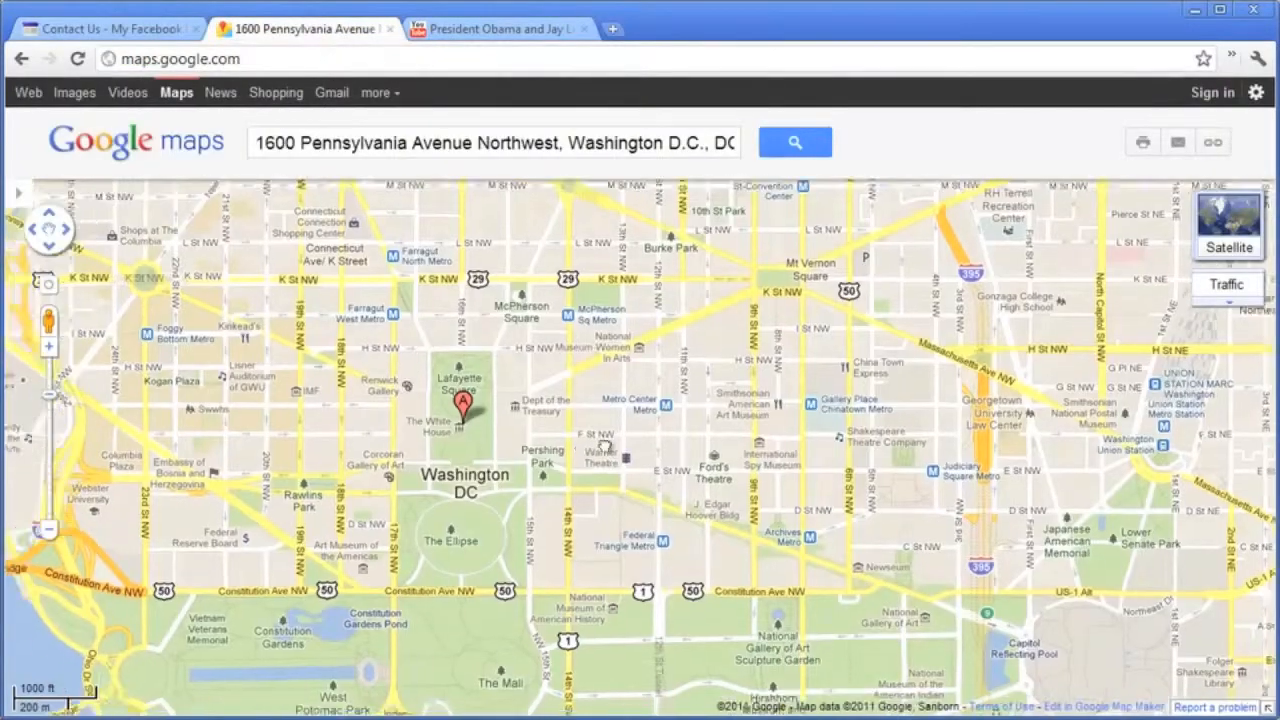
mouse_move(605, 446)
left_mouse_down()
mouse_move(749, 440)
mouse_move(798, 459)
left_mouse_up()
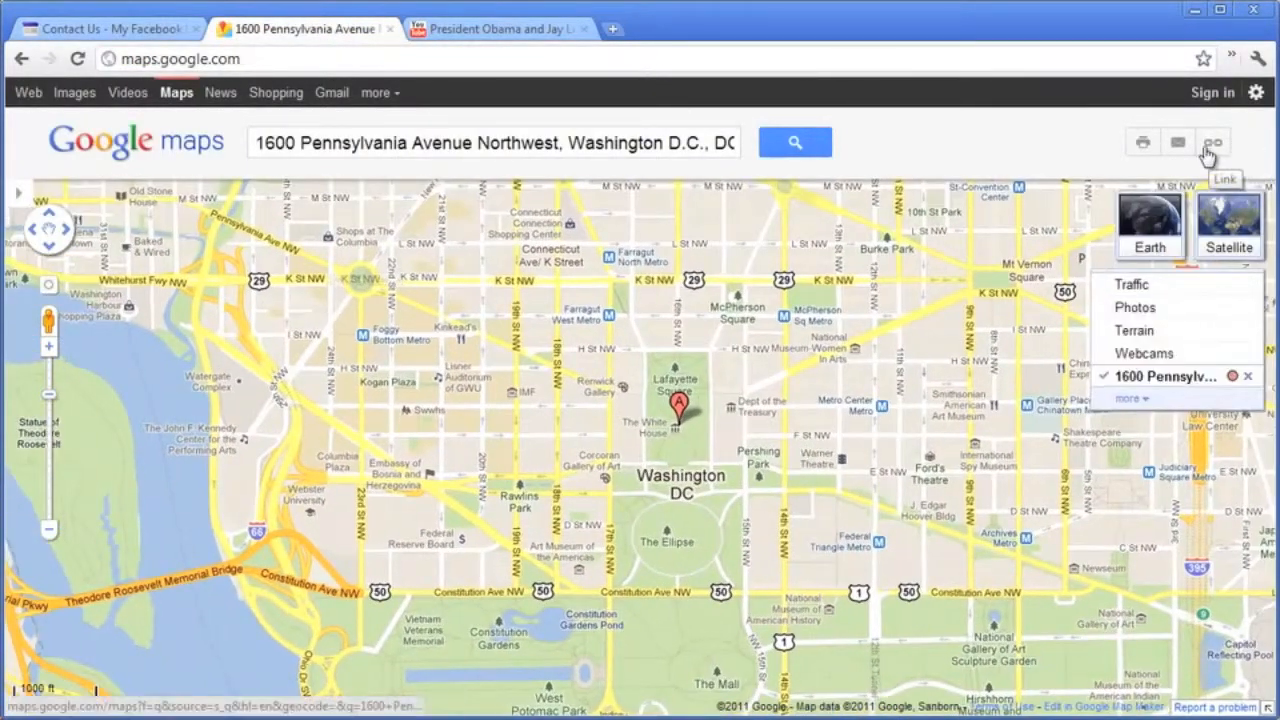
Customize the embedded White House map to a custom size of 490 × 600.
left_click(1209, 147)
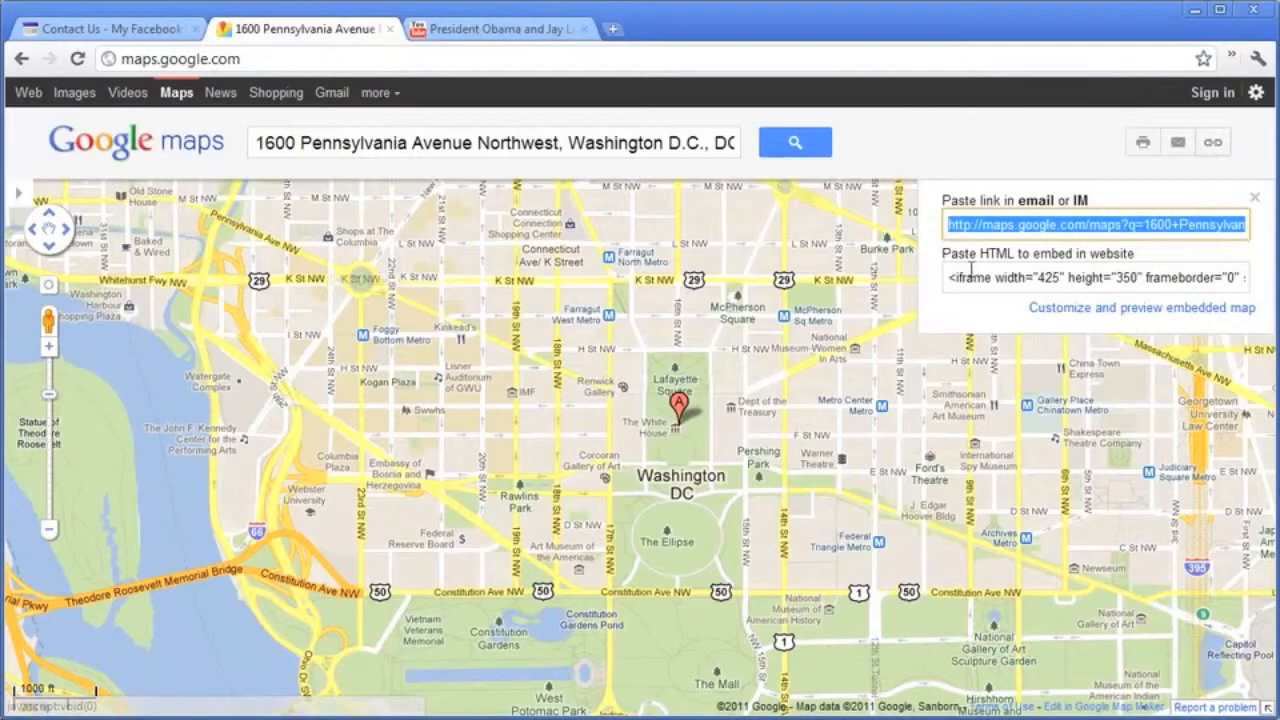
left_click(1160, 308)
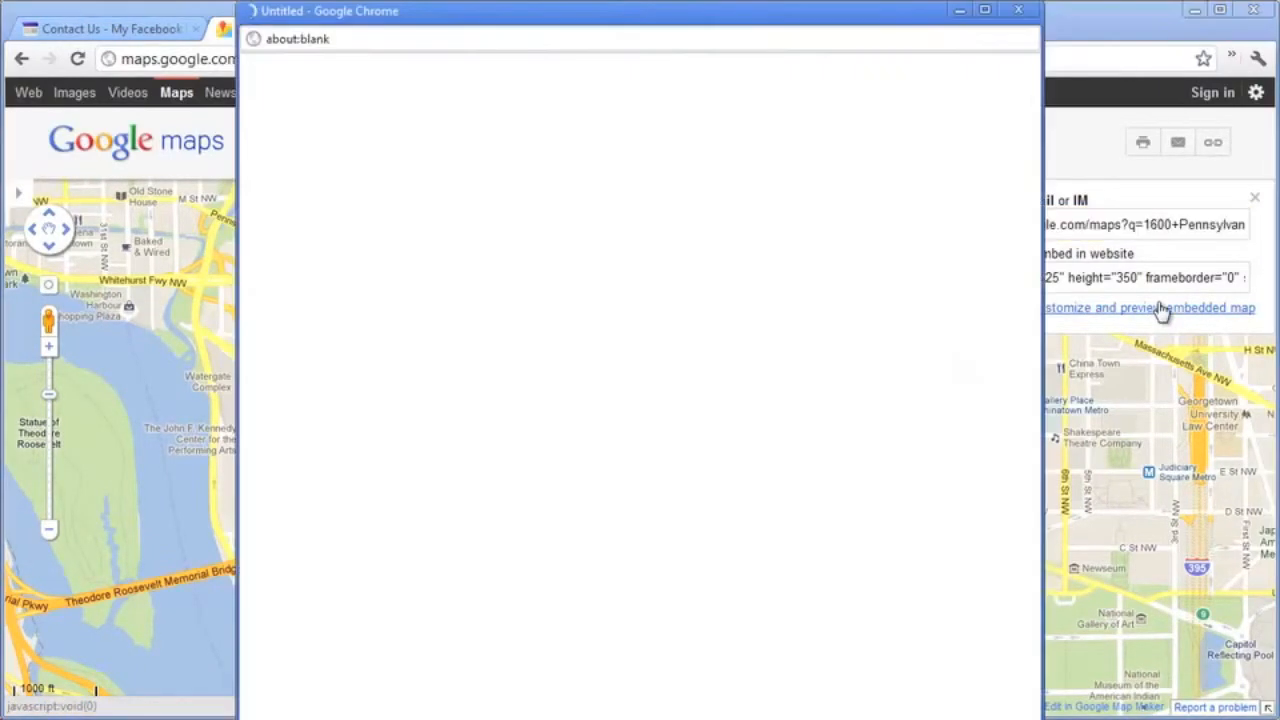
left_click_drag(755, 18, 791, 47)
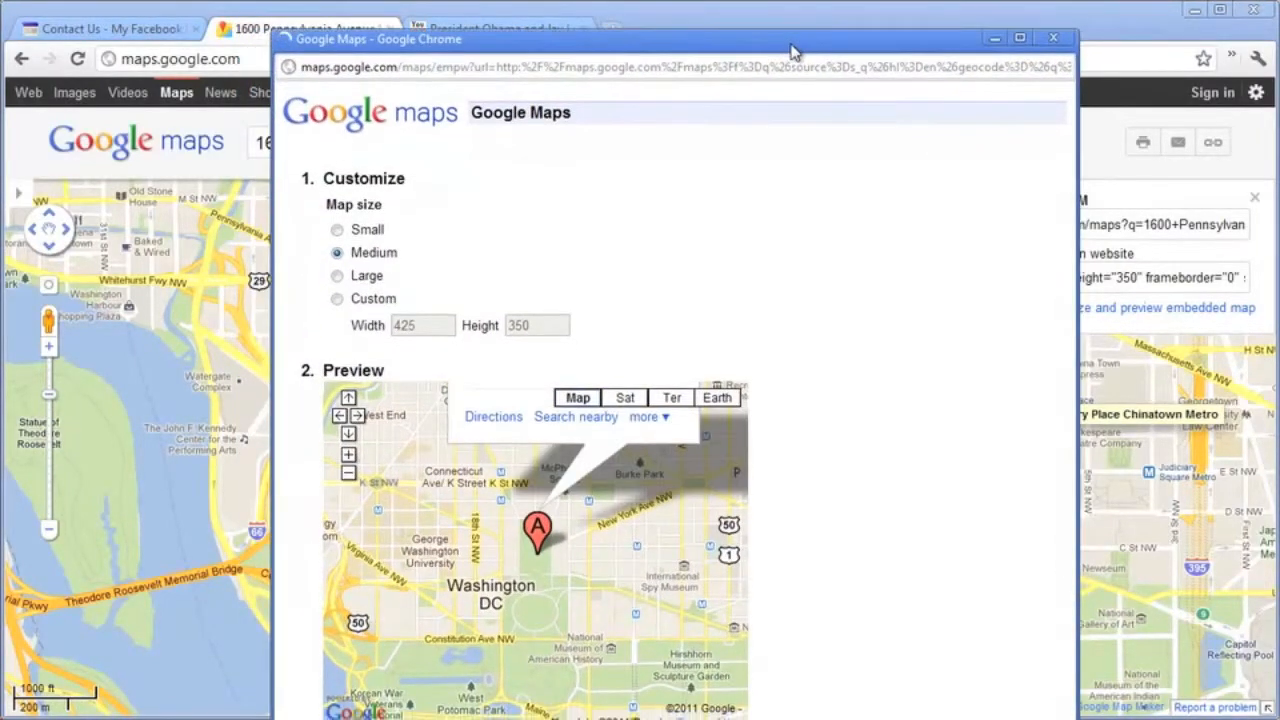
left_click(337, 299)
double_click(408, 328)
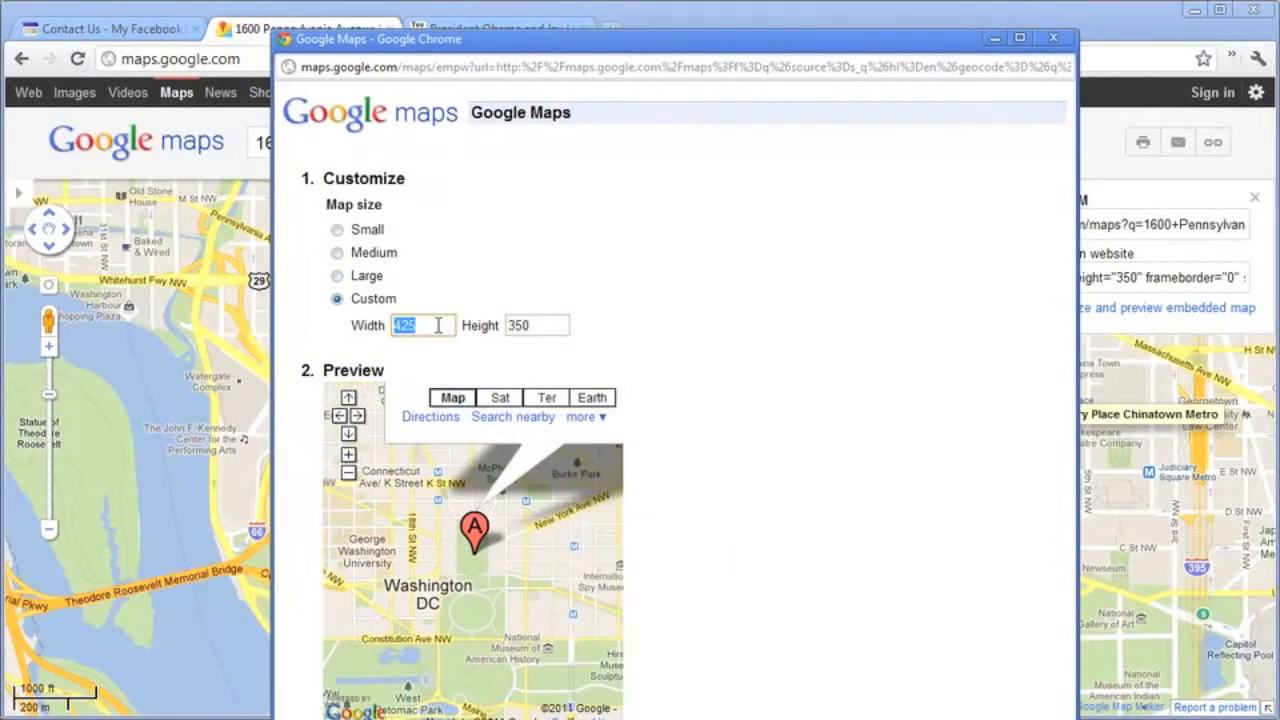
type("490")
double_click(521, 334)
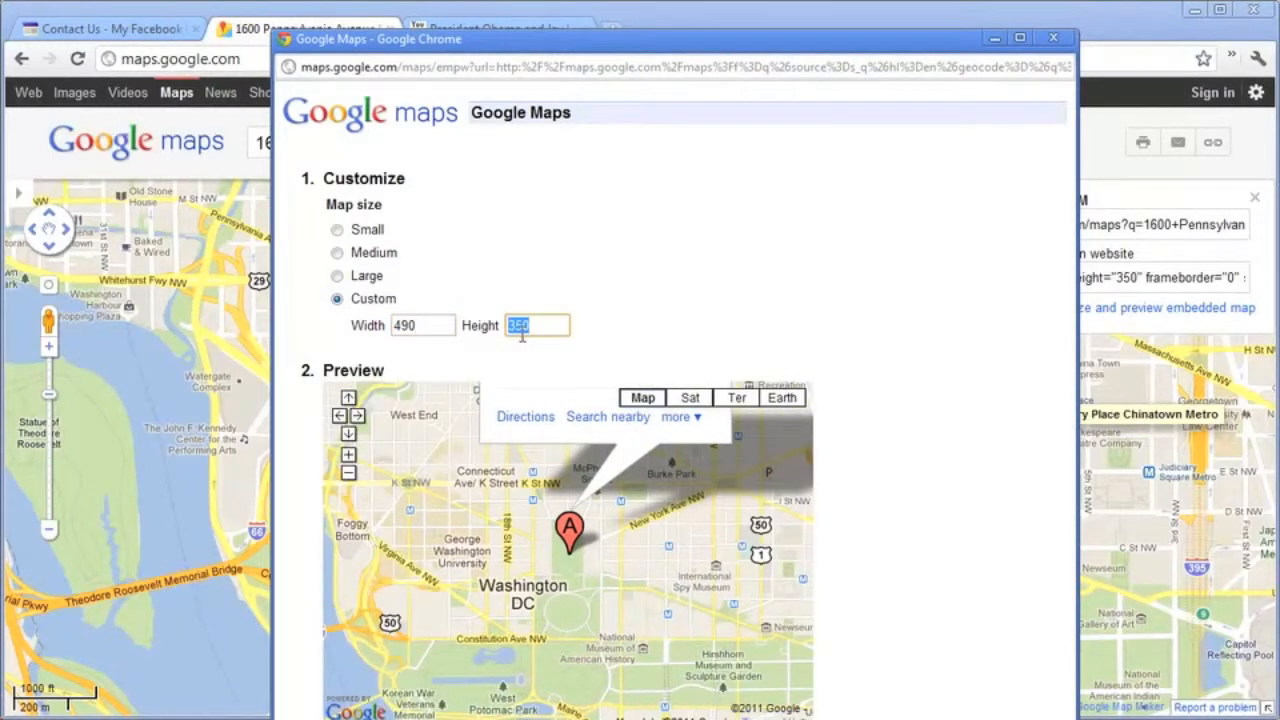
type("600")
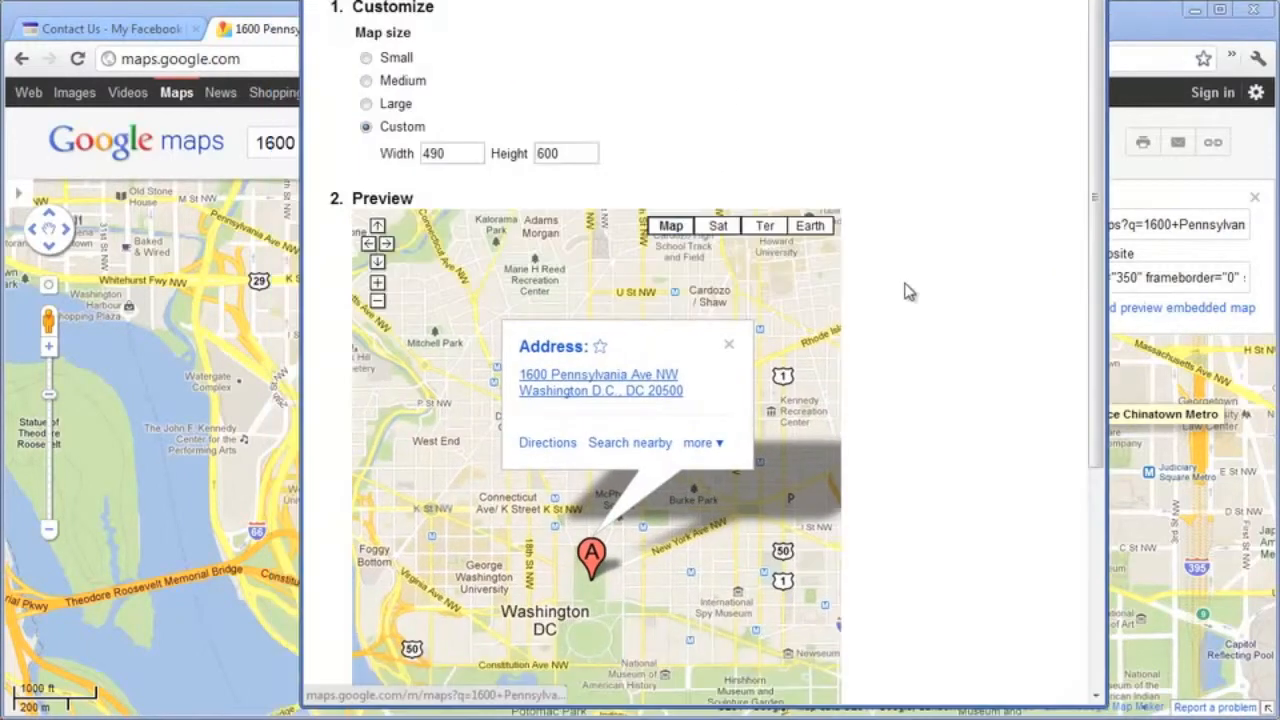
Copy the map's iframe embed code and close the customization window.
scroll(906, 291, "down", 5)
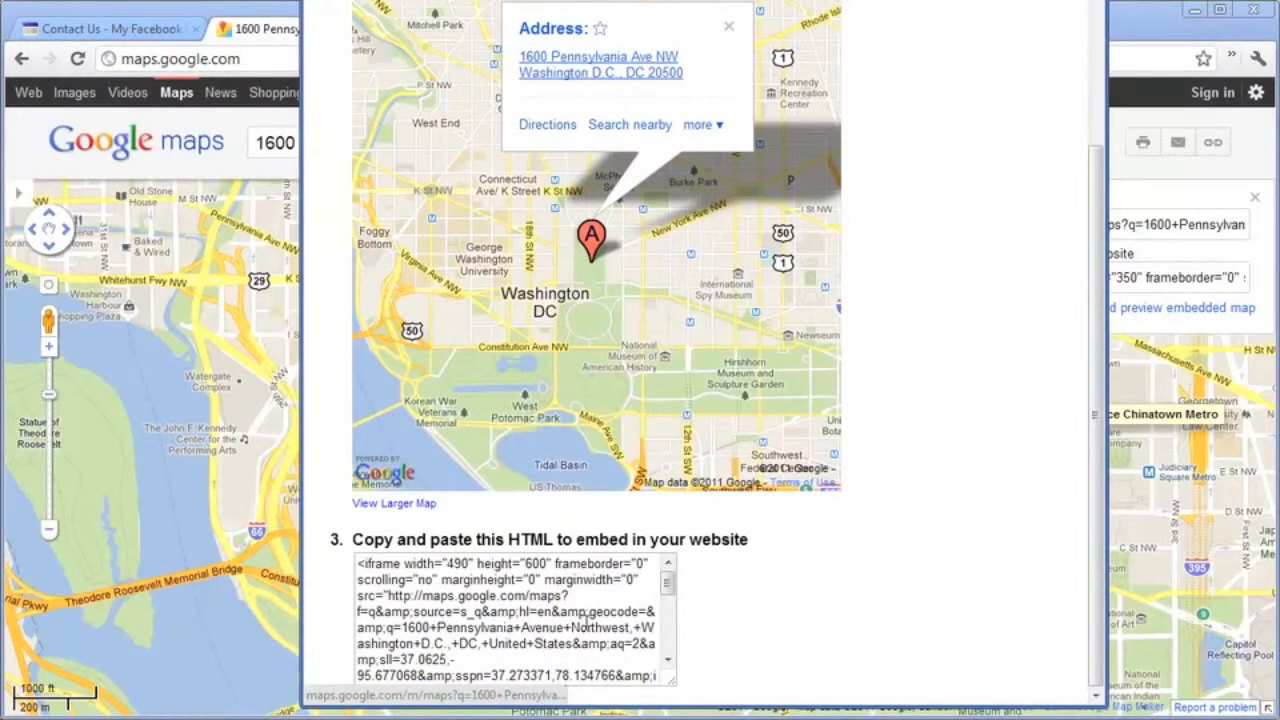
triple_click(590, 627)
right_click(571, 588)
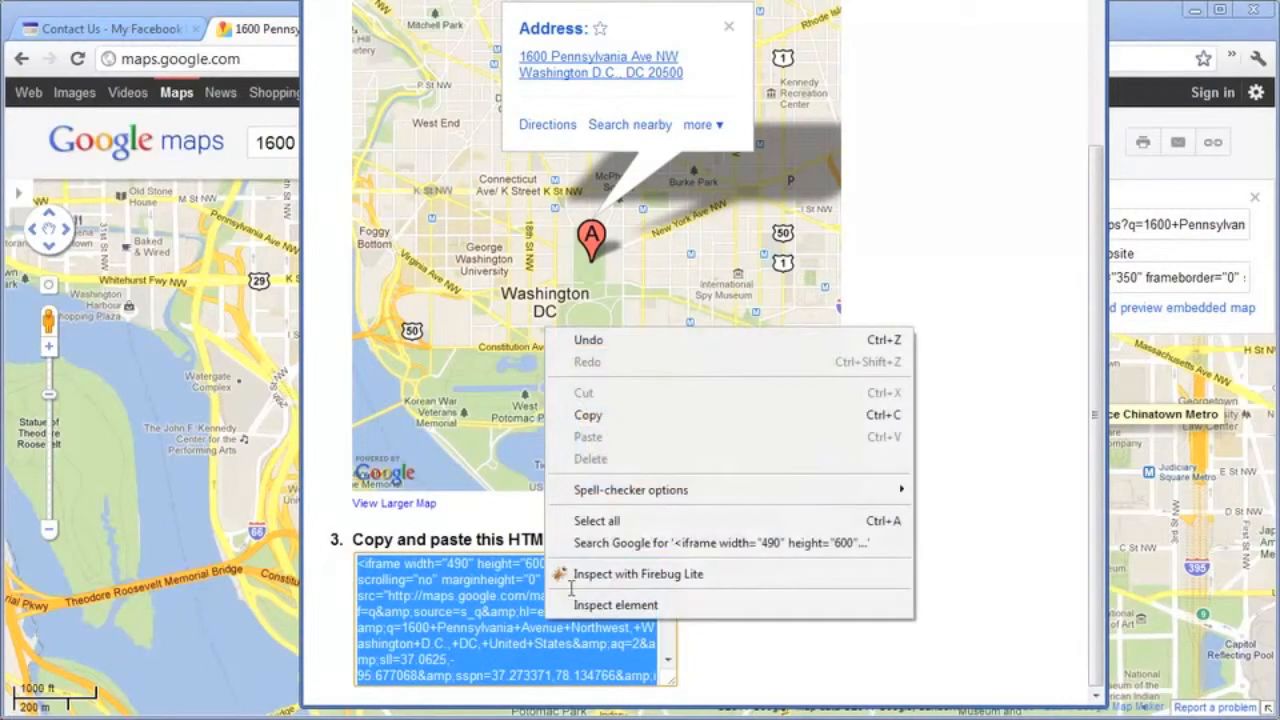
left_click(640, 413)
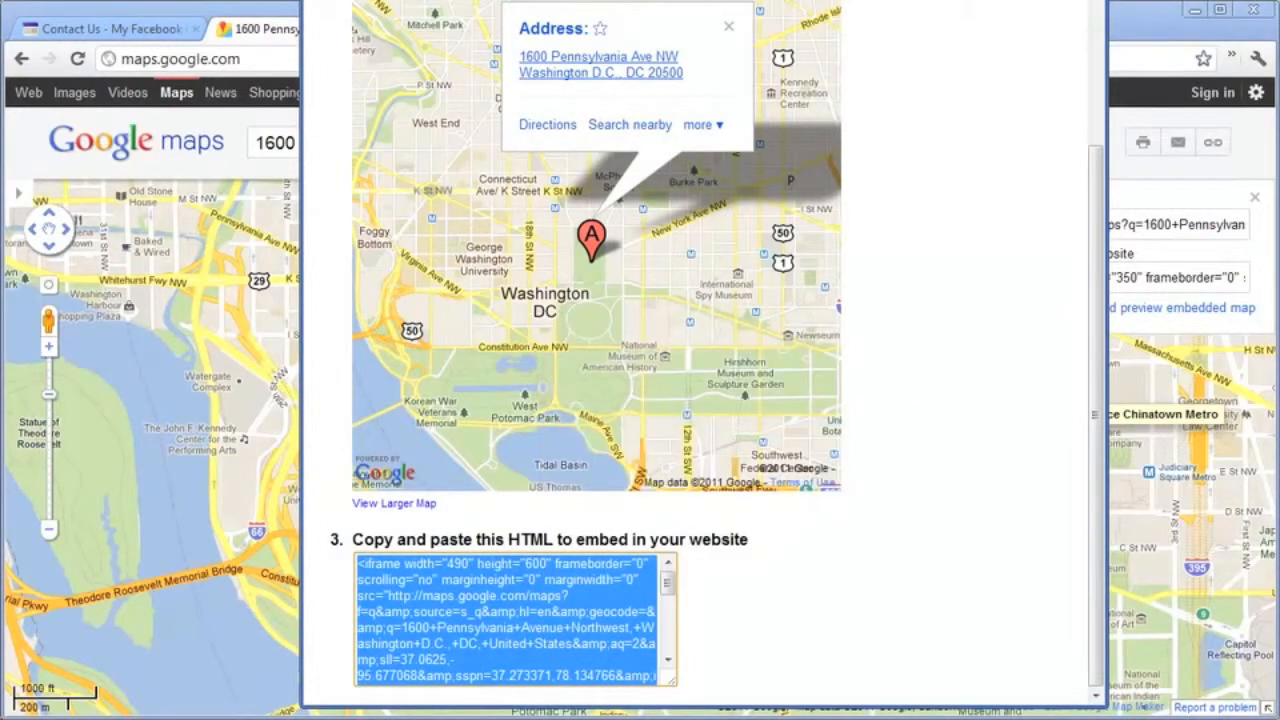
key("ctrl+w")
left_click(131, 29)
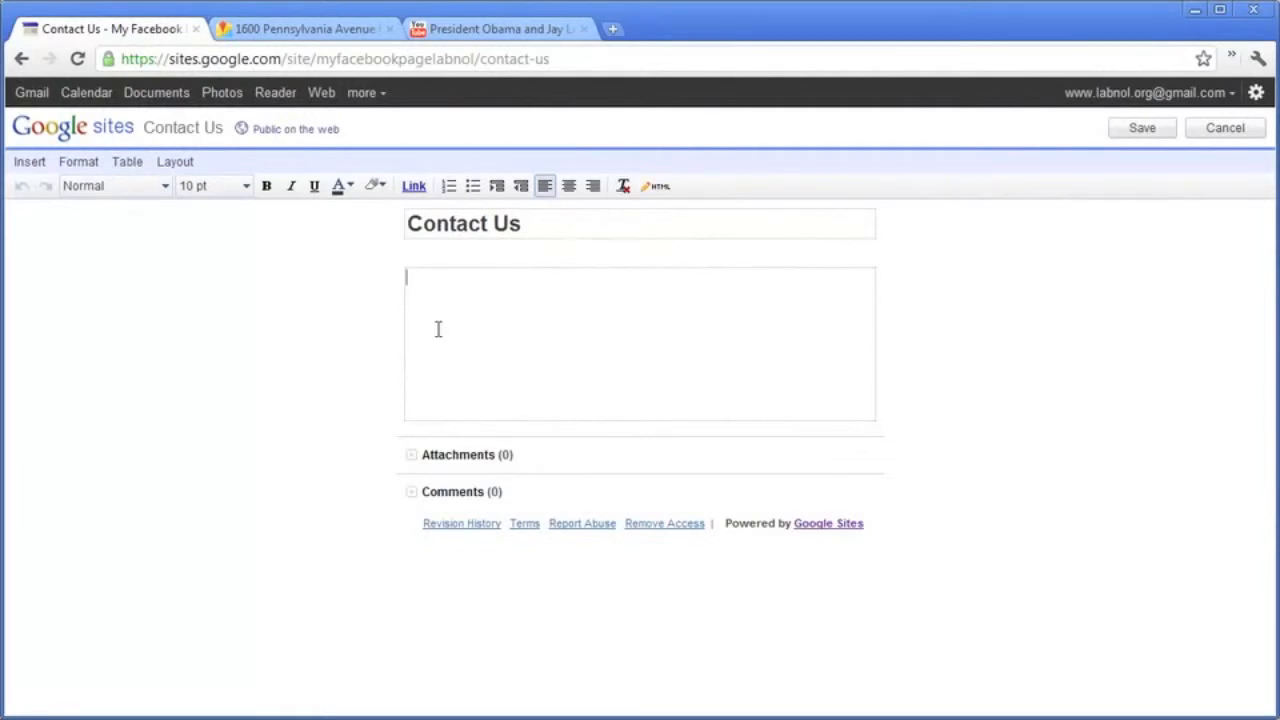
Replace the Contact Us page HTML with the 490×600 map iframe and save the page.
left_click(655, 186)
key("ctrl+a")
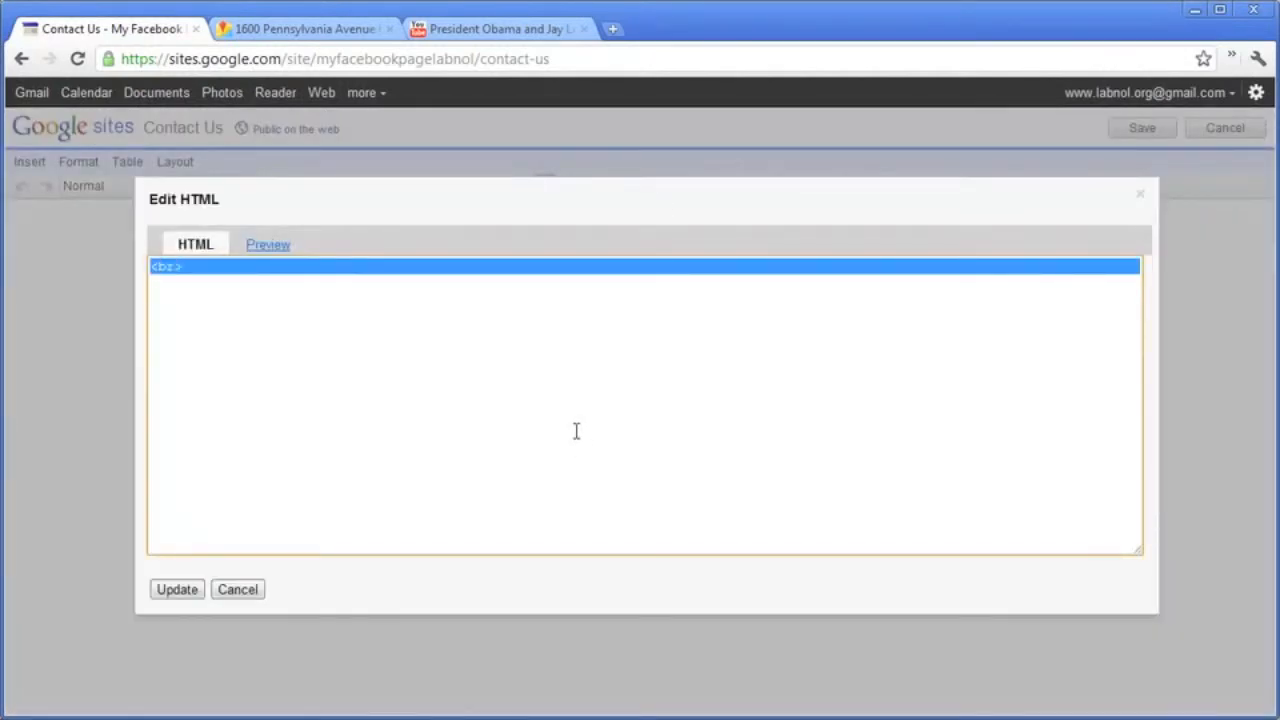
key("ctrl+v")
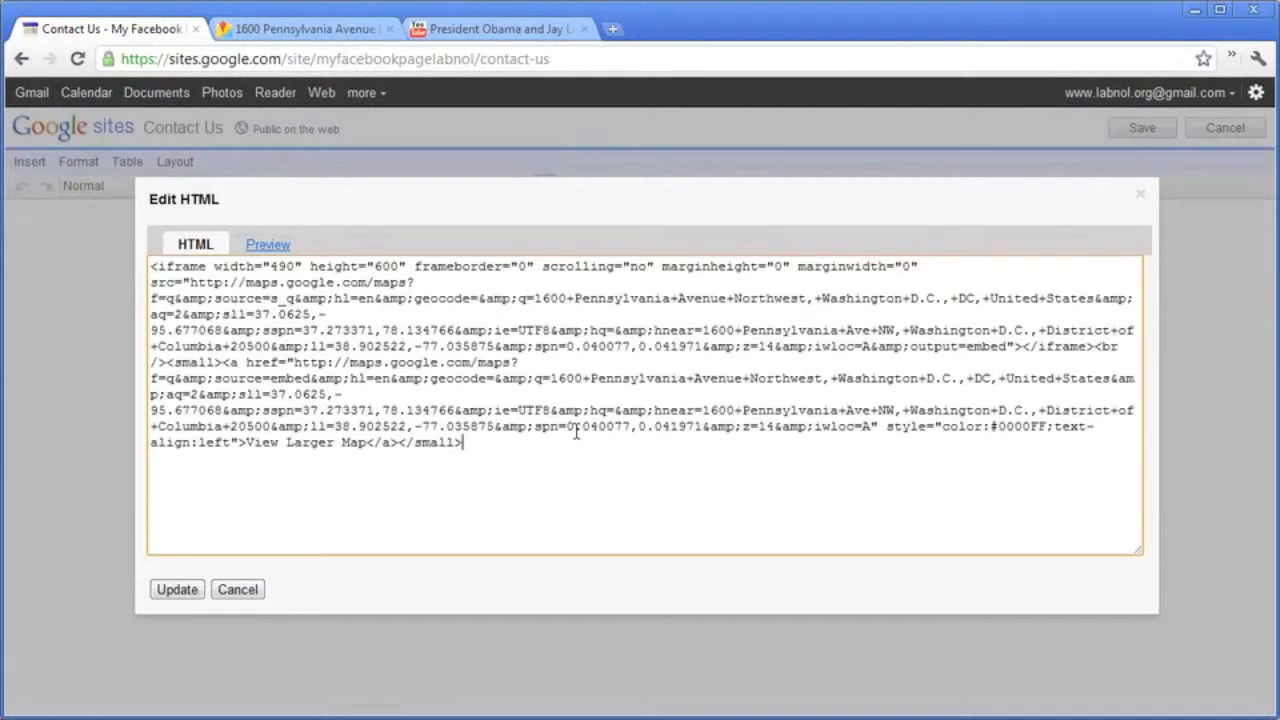
left_click(190, 589)
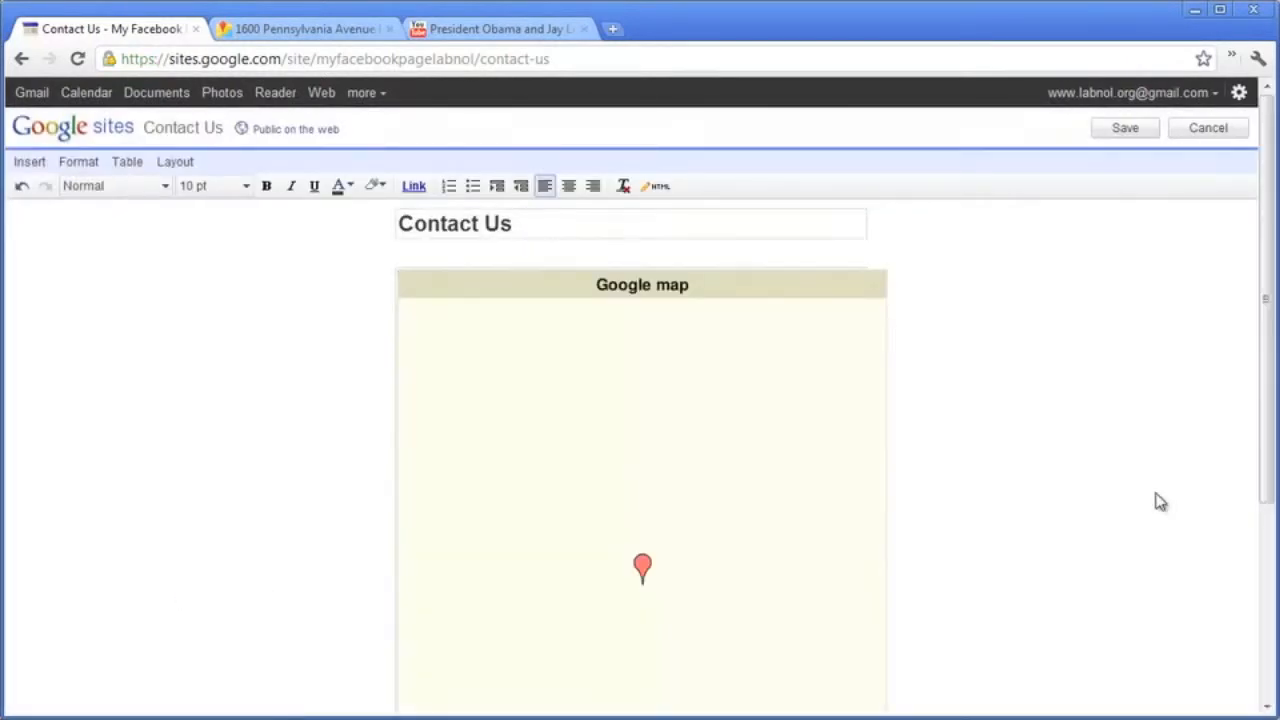
scroll(1117, 366, "down", 3)
scroll(1117, 391, "up", 3)
left_click(1118, 134)
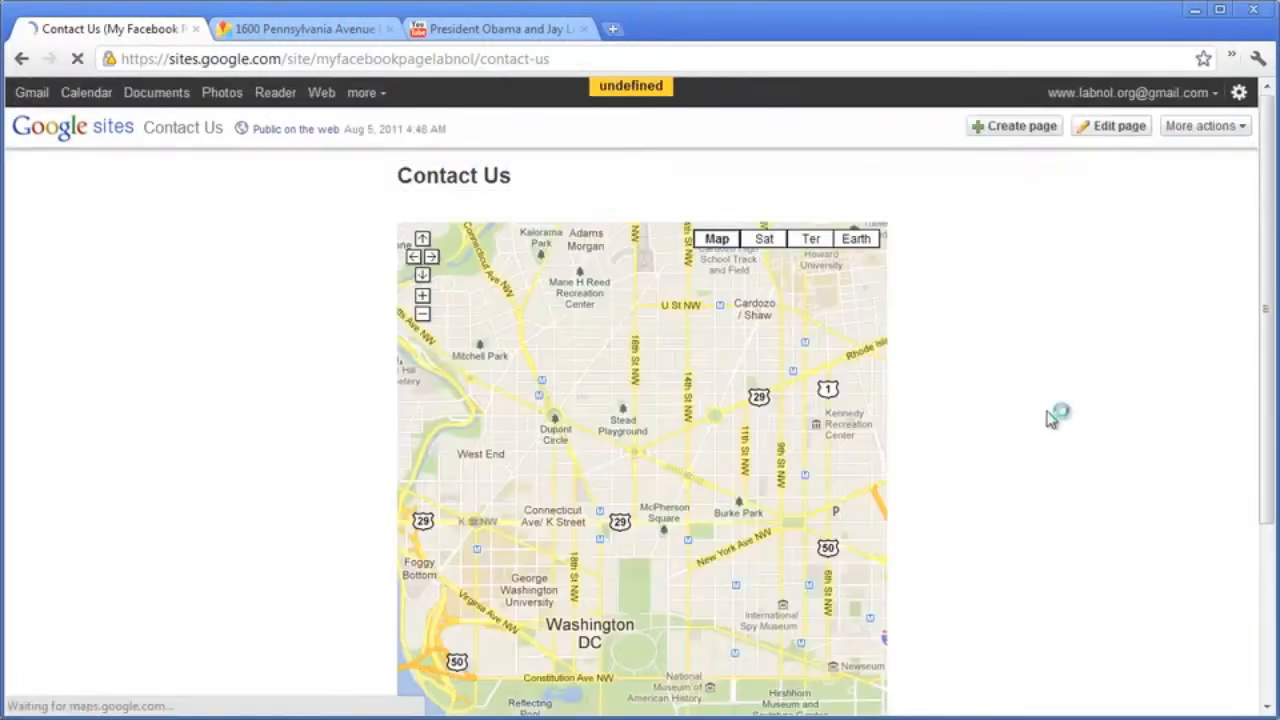
In the page settings, turn off sub-page links, attachments and comments, and save.
left_click(1196, 125)
left_click(1137, 229)
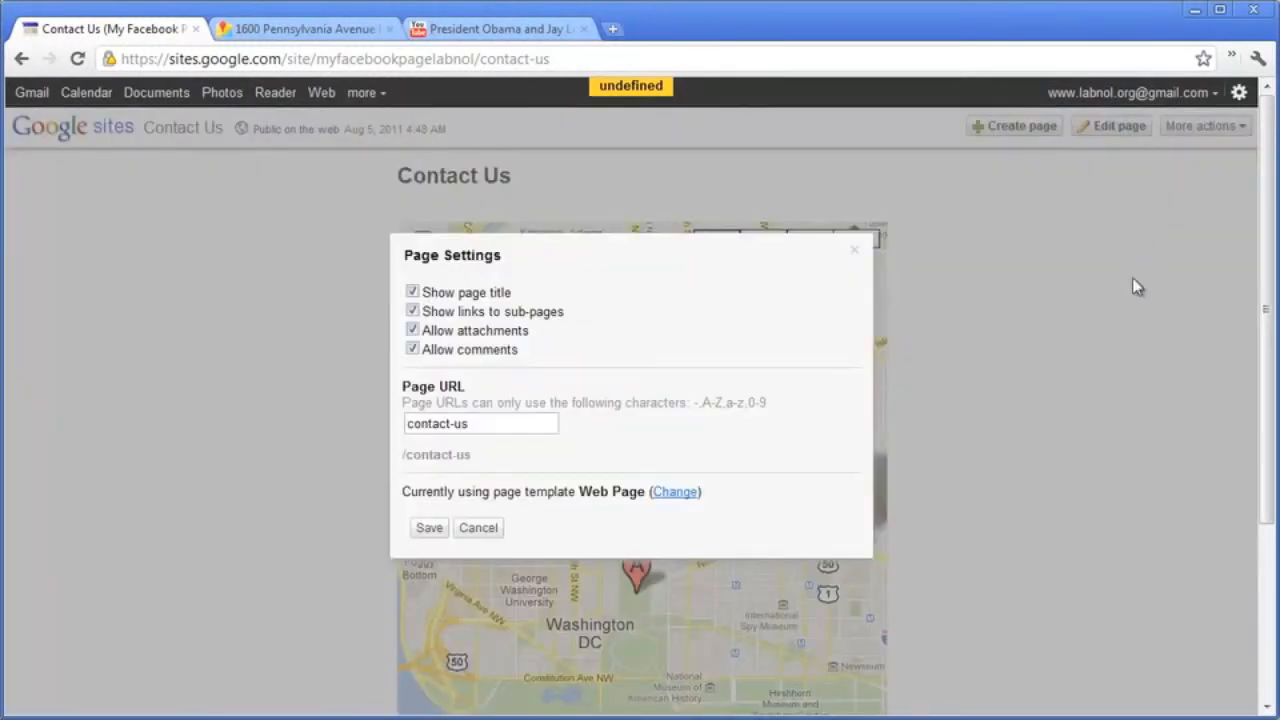
left_click(413, 311)
left_click(414, 312)
left_click(414, 331)
left_click(414, 350)
left_click(429, 529)
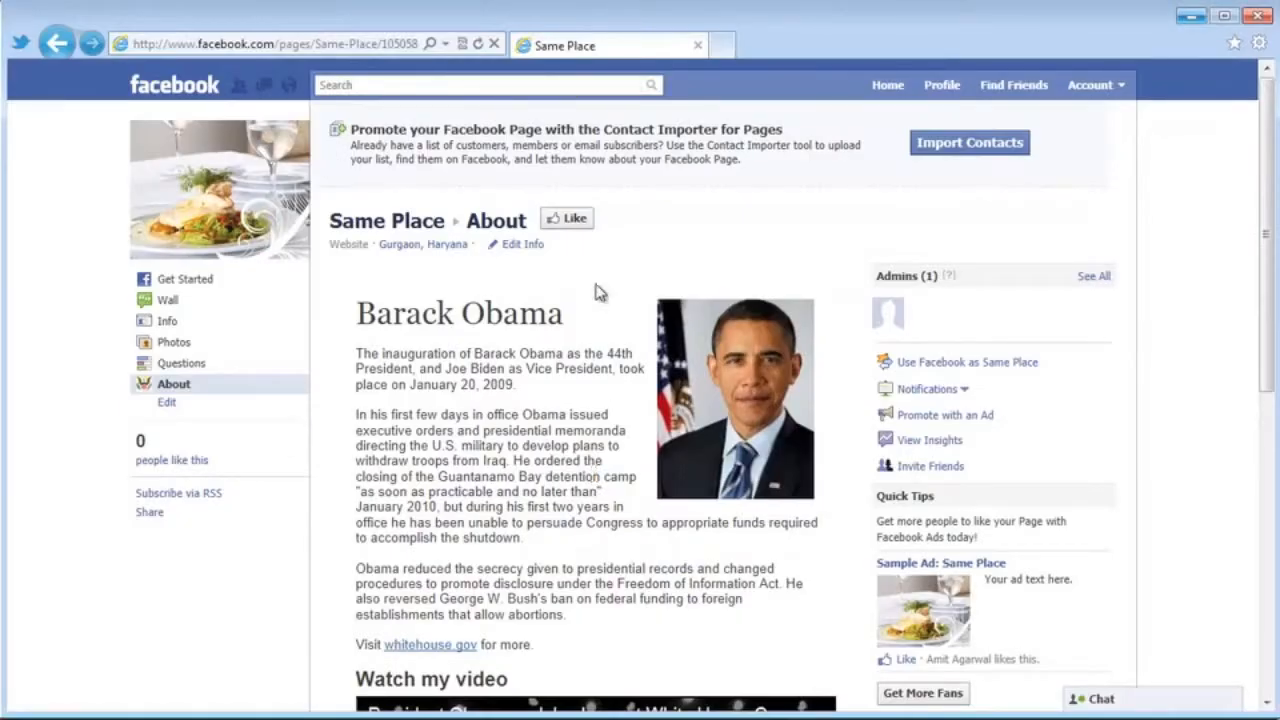
Open the Facebook Developer app and create a new app, accepting the terms.
left_click(529, 84)
type("deve")
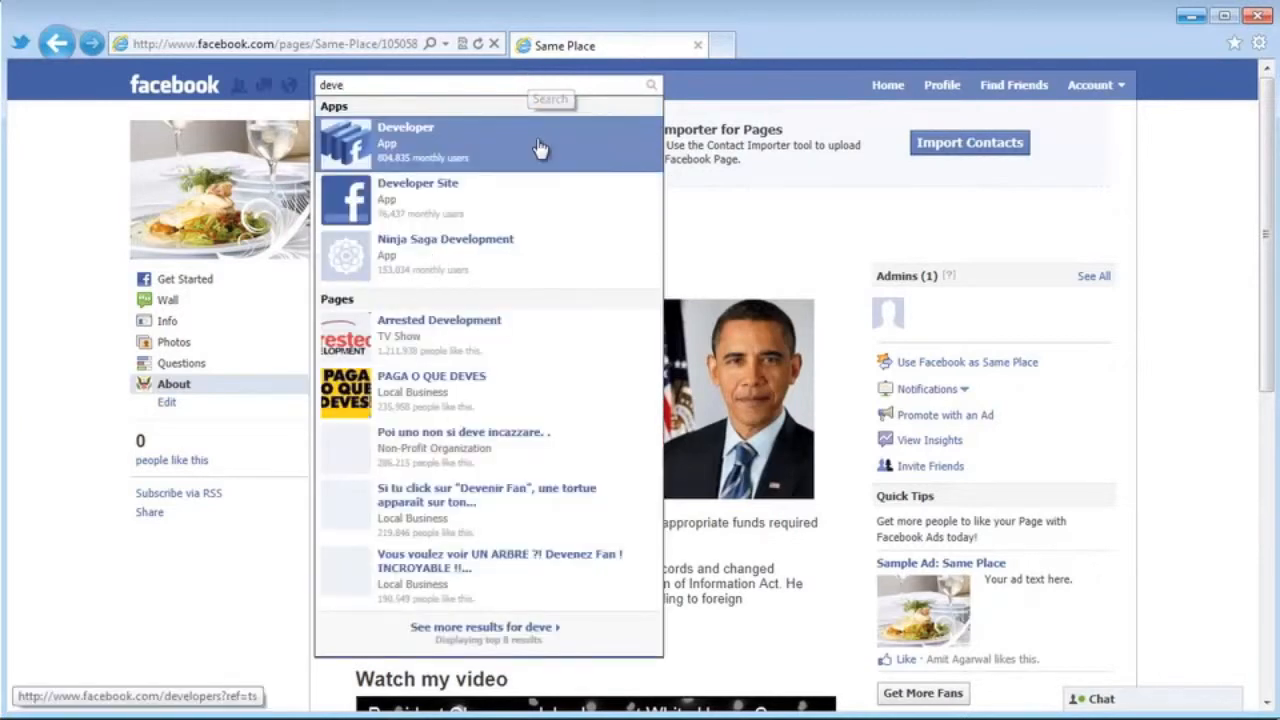
left_click(543, 149)
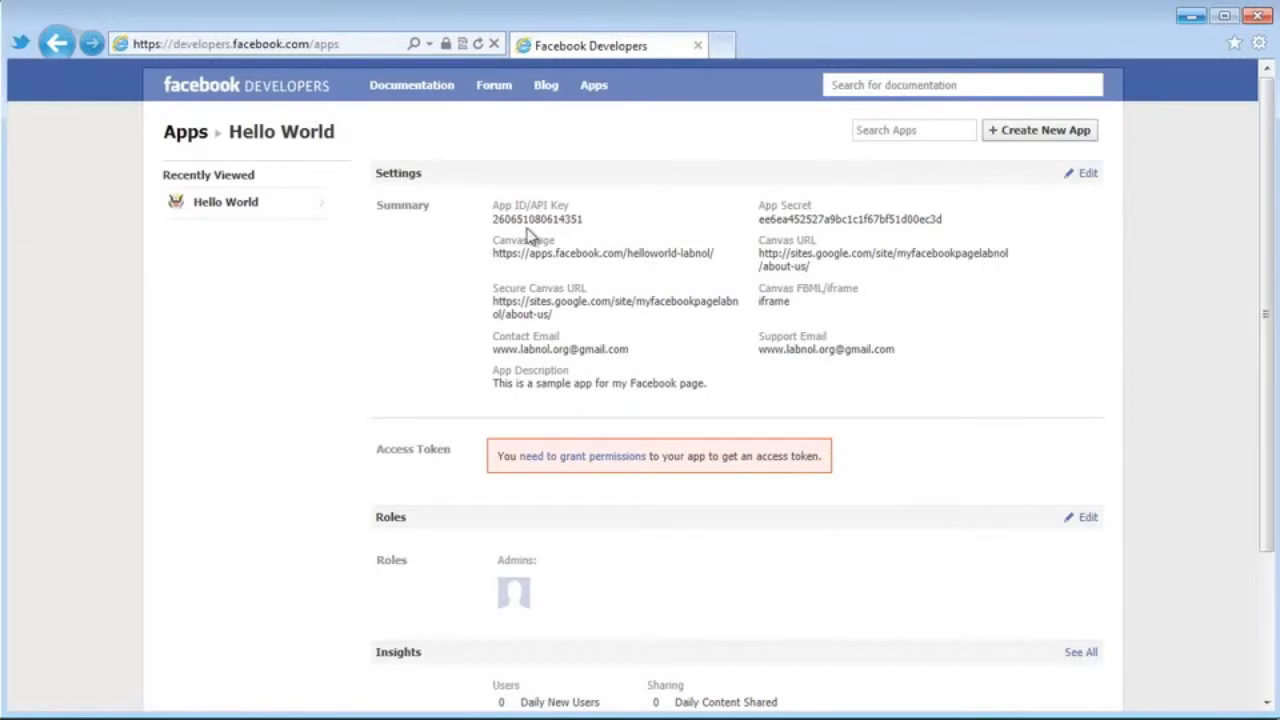
left_click(1040, 146)
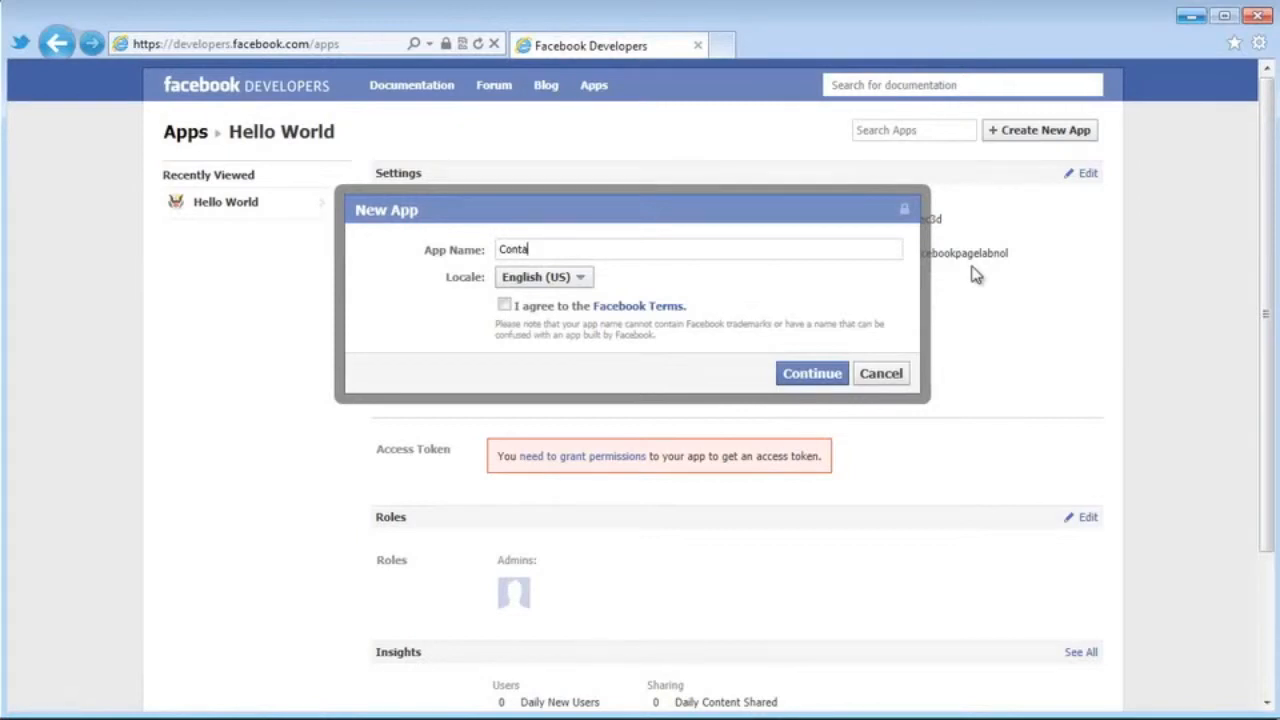
left_click(504, 306)
left_click(824, 378)
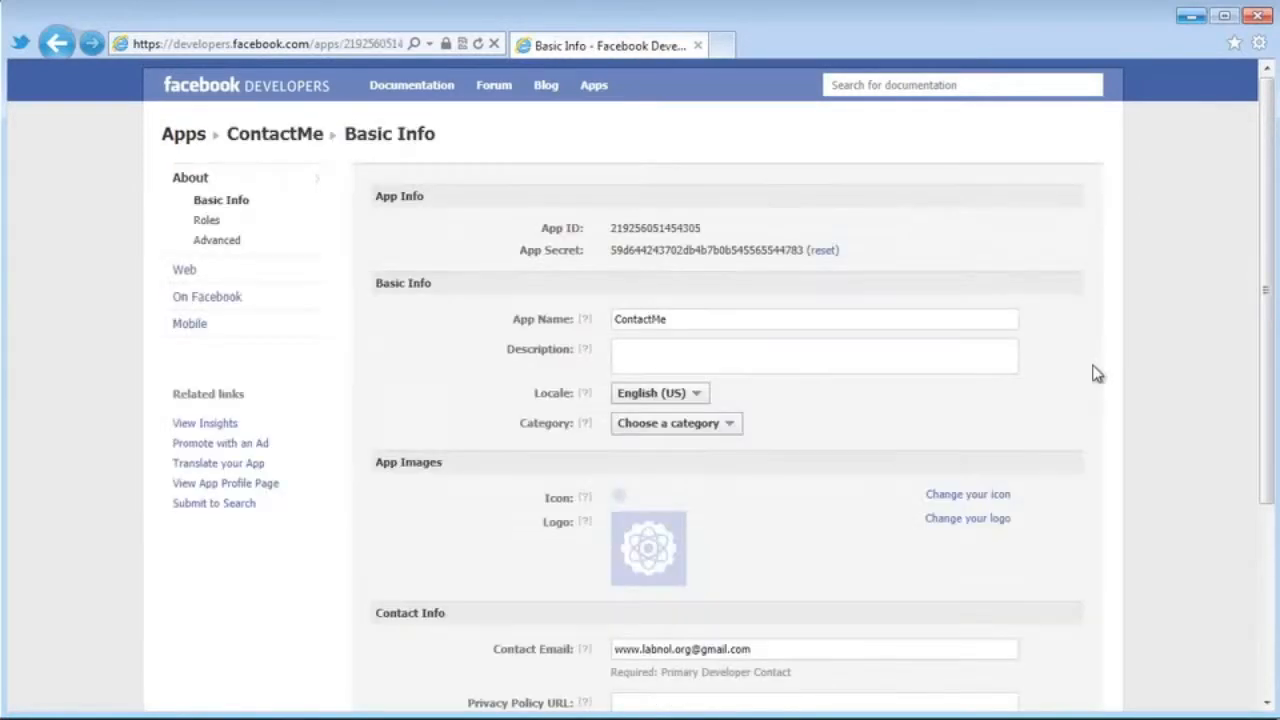
Name the app Contact Me, describe it as 'How to reach here?', save, and go to Canvas Settings.
left_click(653, 320)
scroll(748, 258, "down", 1)
left_click(748, 258)
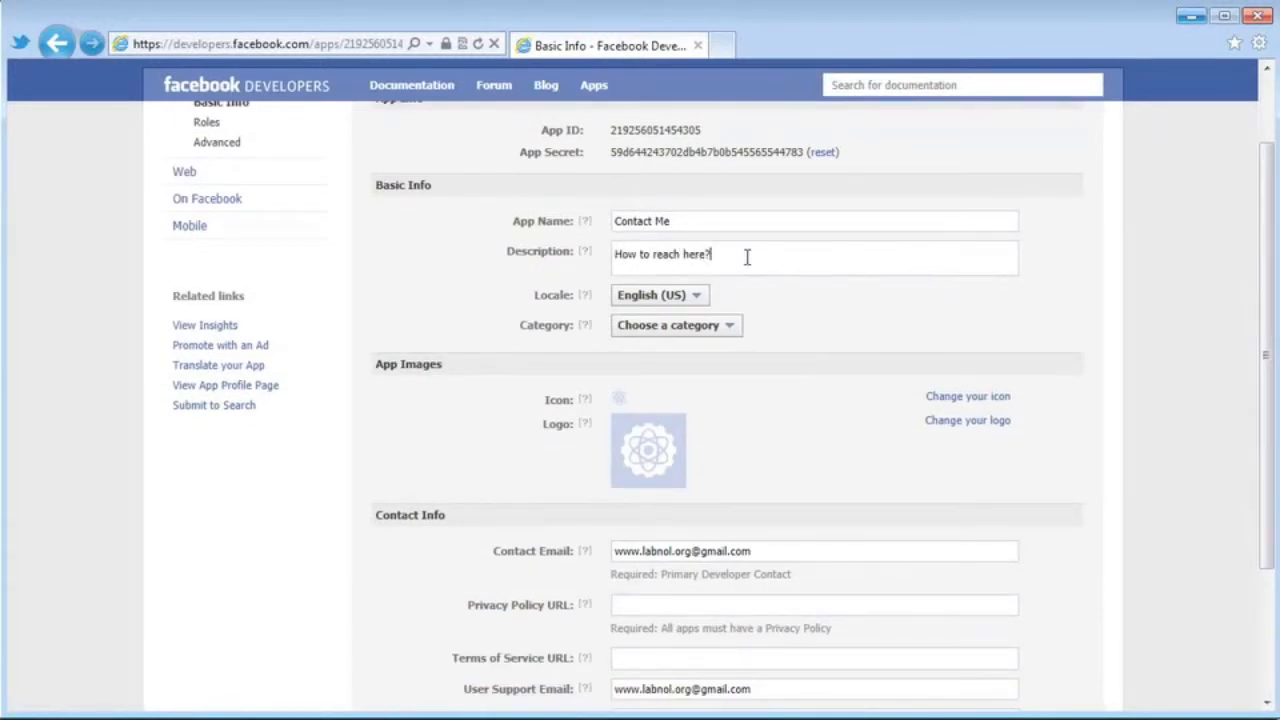
scroll(826, 397, "up", 1)
scroll(837, 403, "down", 3)
left_click(656, 577)
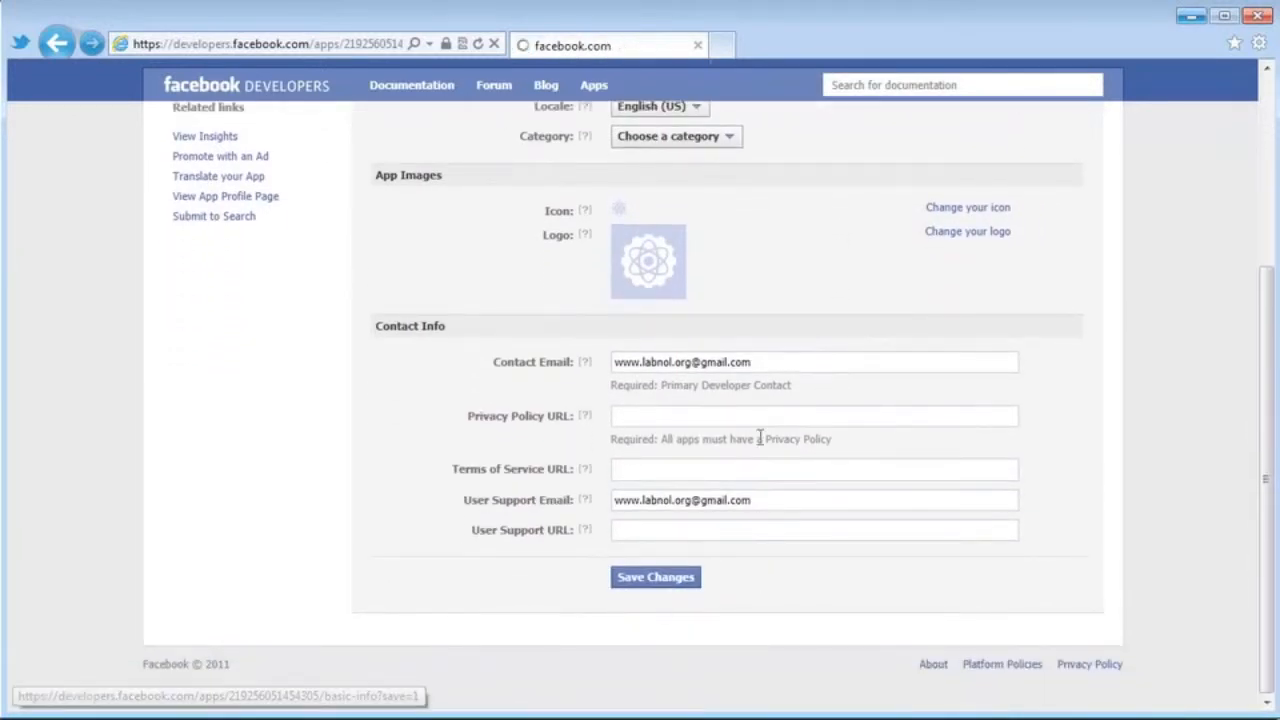
left_click(207, 297)
scroll(1028, 364, "down", 1)
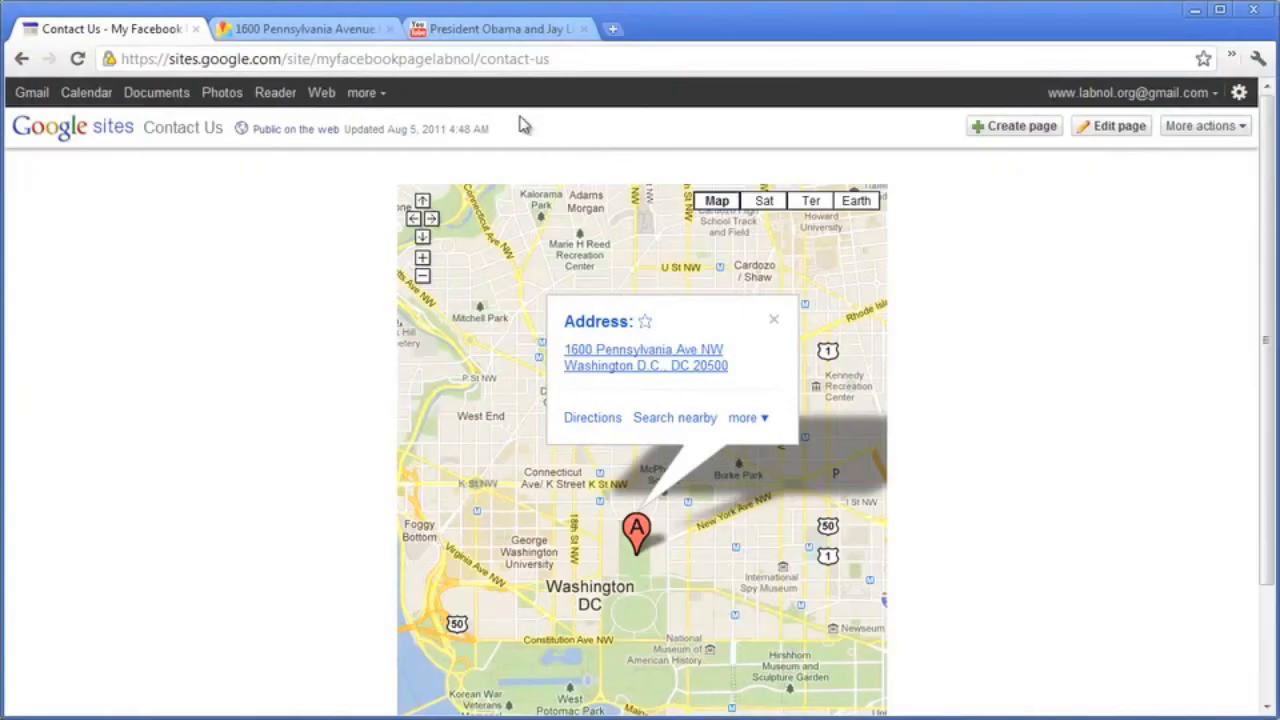
Copy the Google Sites contact-us address and paste it as the Canvas URL and Secure Canvas URL.
left_click(502, 68)
key("ctrl+c")
right_click(503, 73)
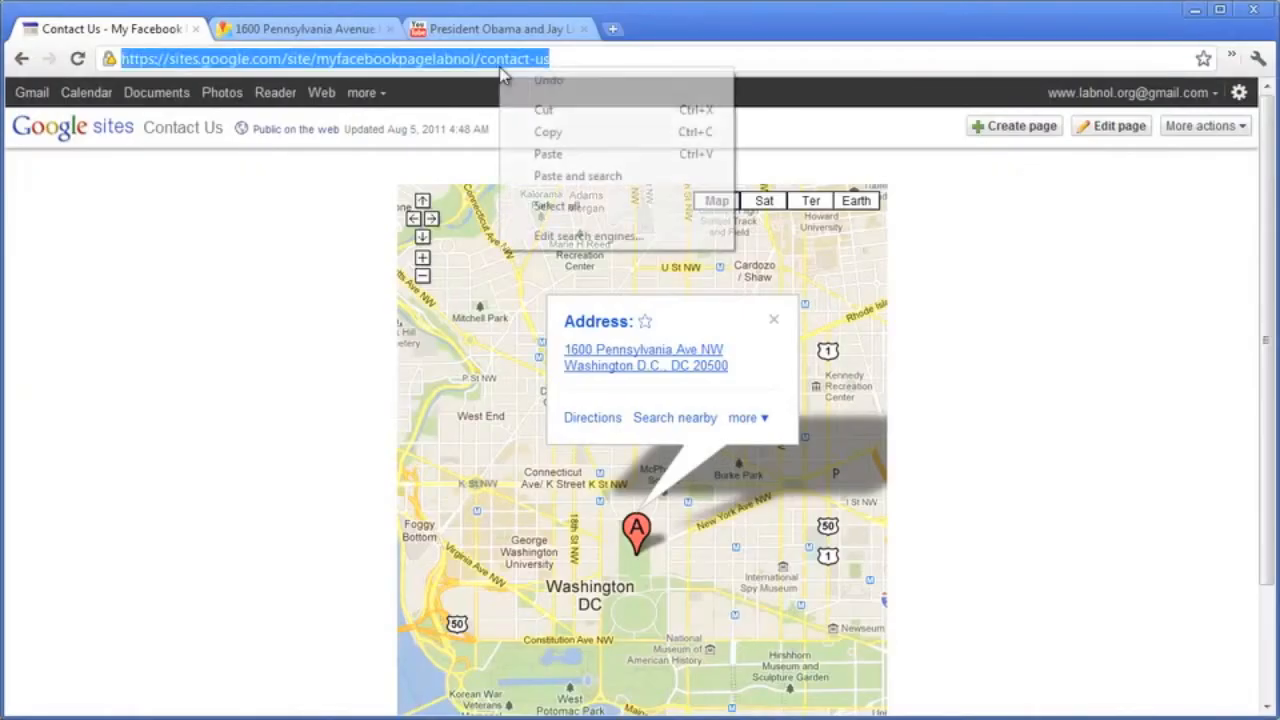
left_click(552, 132)
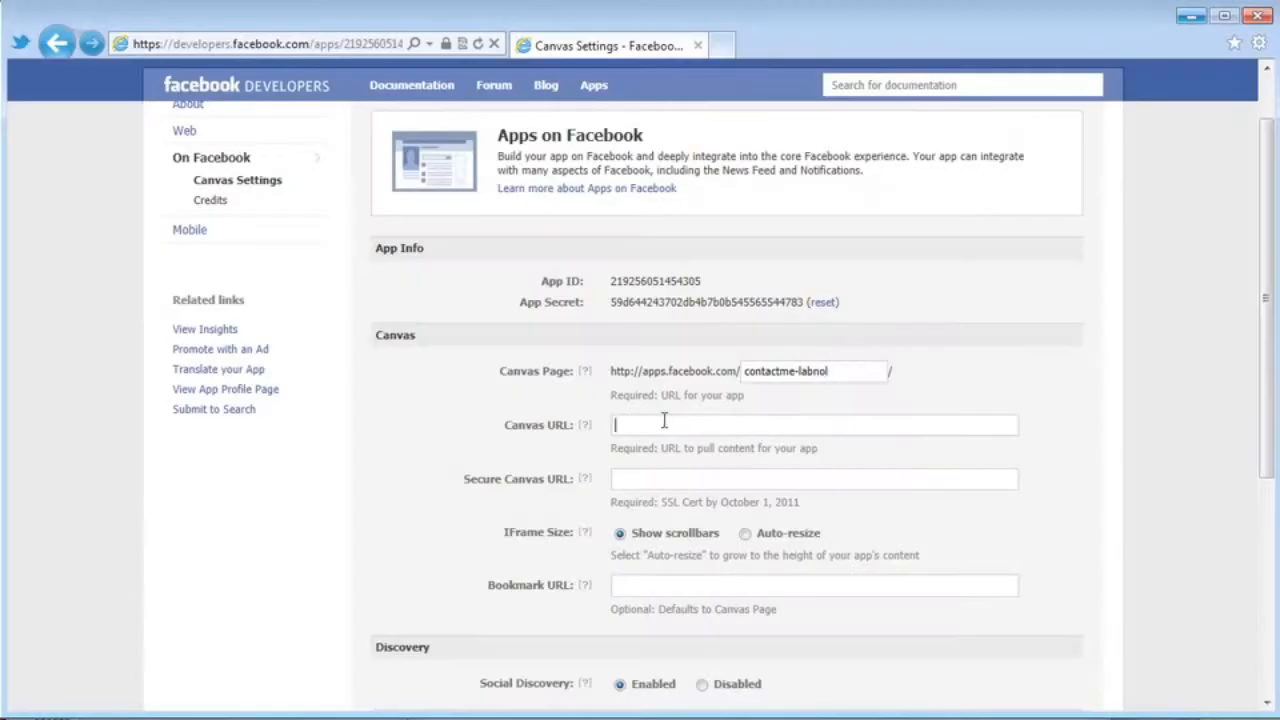
key("ctrl+v")
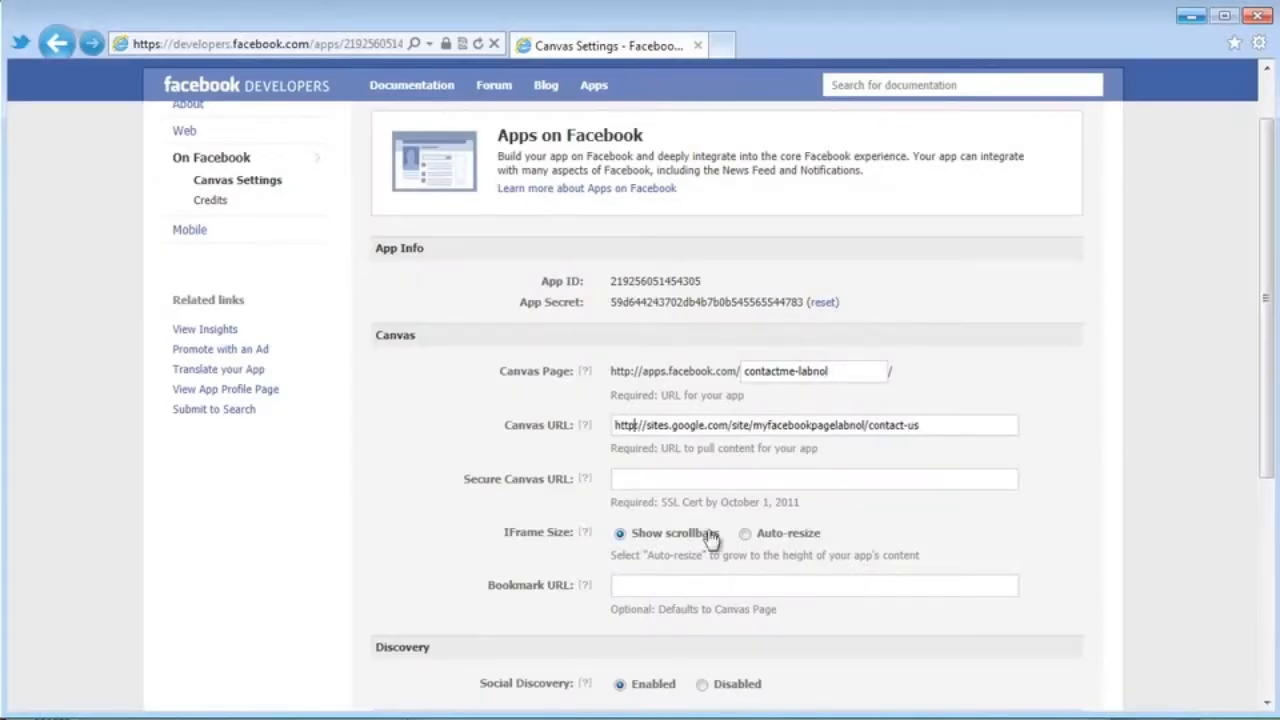
left_click(713, 486)
key("ctrl+v")
scroll(713, 486, "down", 4)
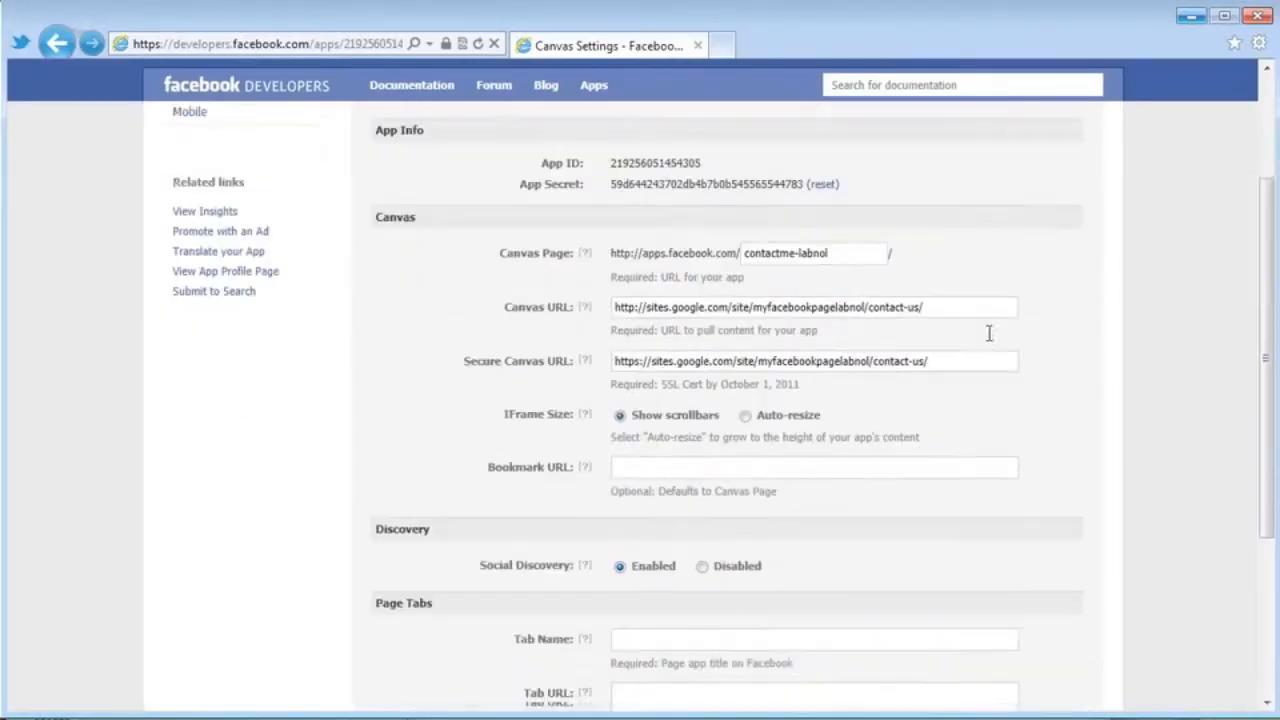
Set the page tab name to Contact with the contact-us address as Tab and Secure Tab URLs, and save.
left_click(739, 369)
key("ctrl+v")
left_click(638, 424)
key("BackSpace")
key("End")
type("/")
left_click(648, 477)
key("ctrl+v")
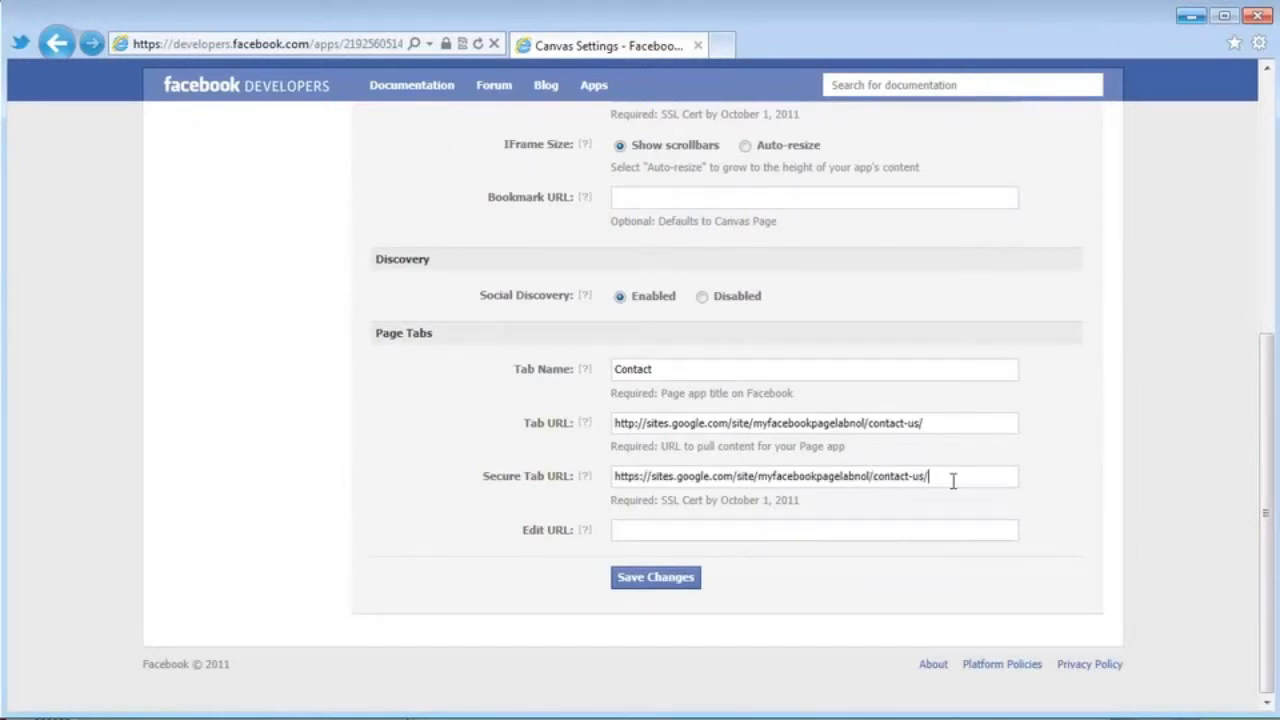
left_click(655, 580)
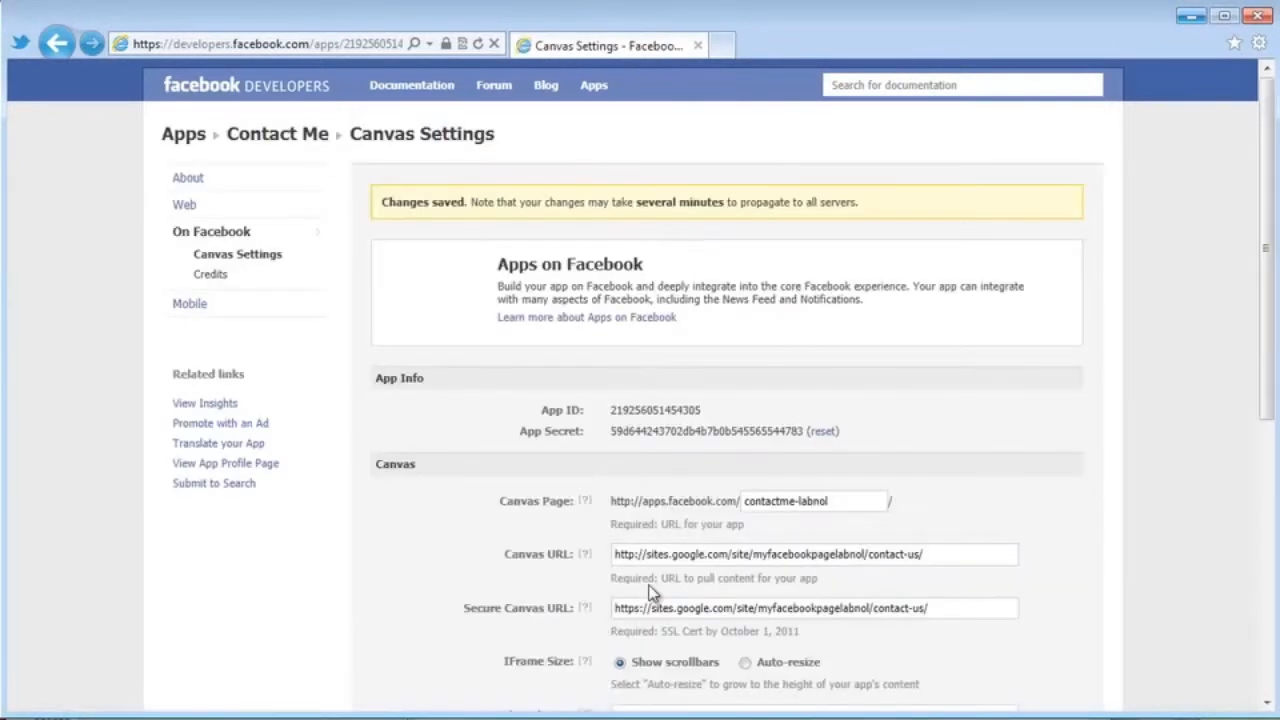
From the Contact Me app profile, add the app to the Same Place page.
left_click(225, 463)
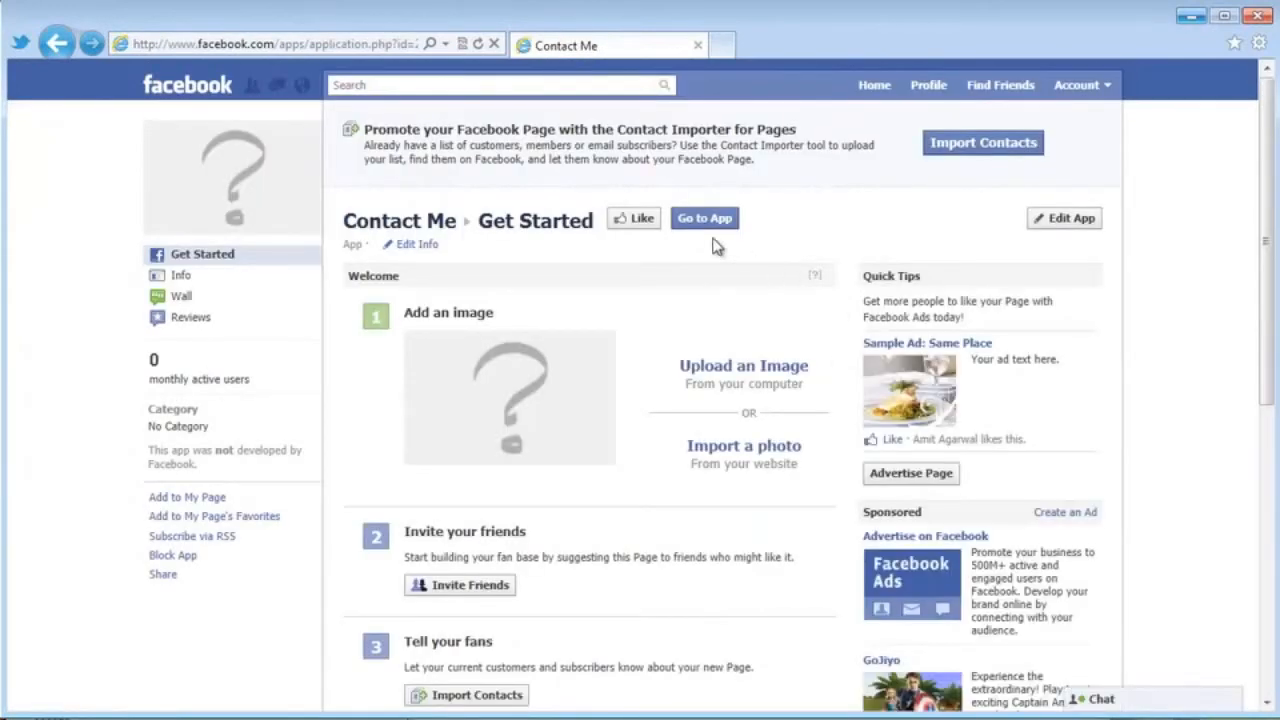
left_click(180, 499)
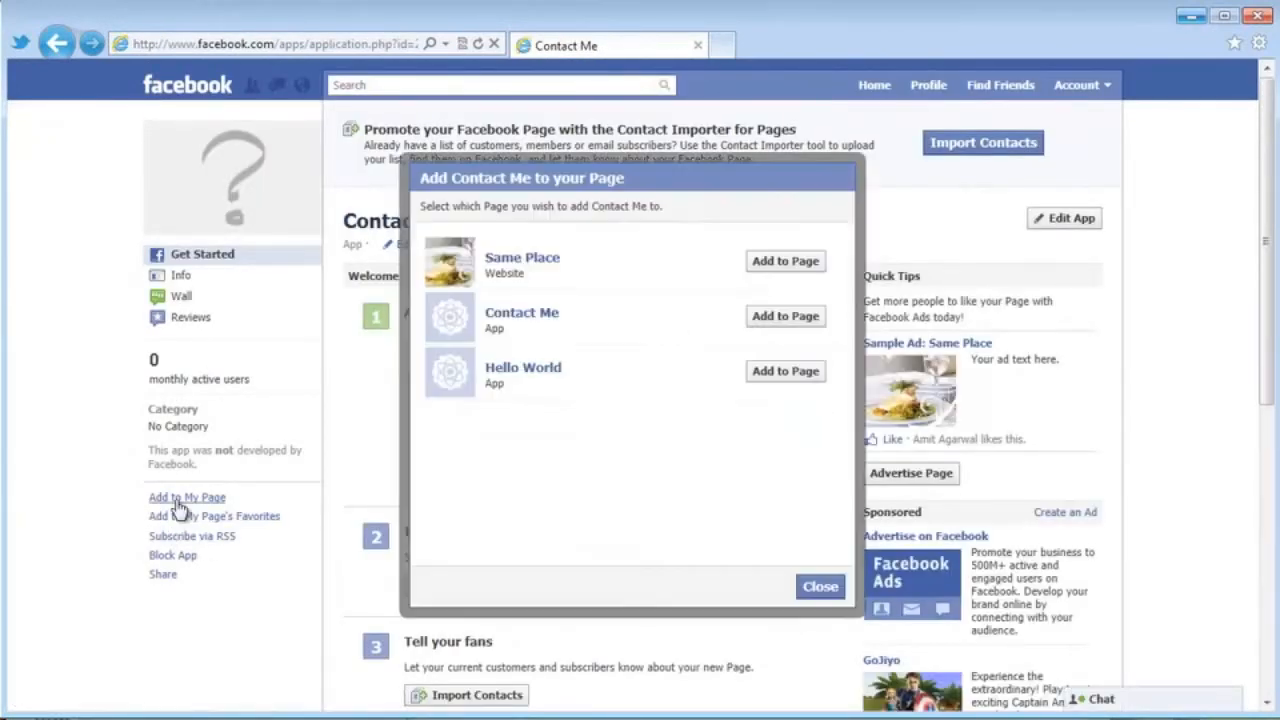
left_click(755, 264)
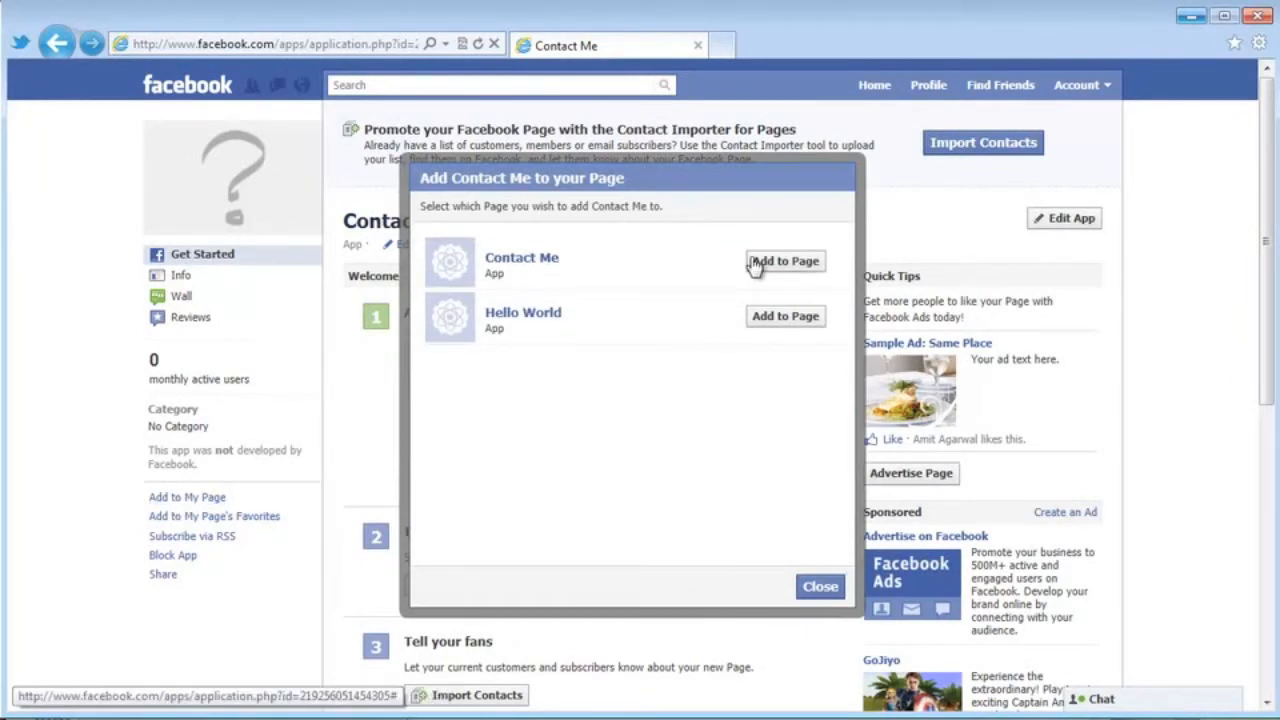
left_click(817, 586)
Find the Same Place page and view its new Contact tab showing the embedded map.
left_click(541, 86)
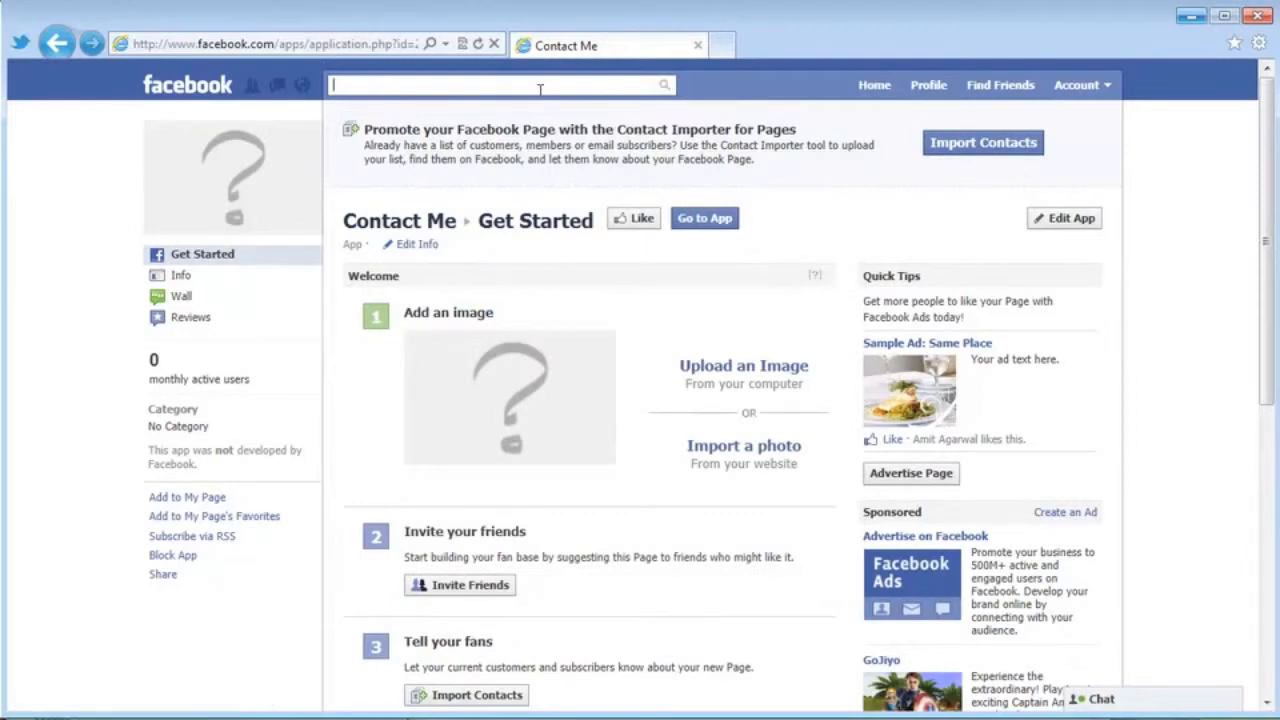
type("sam")
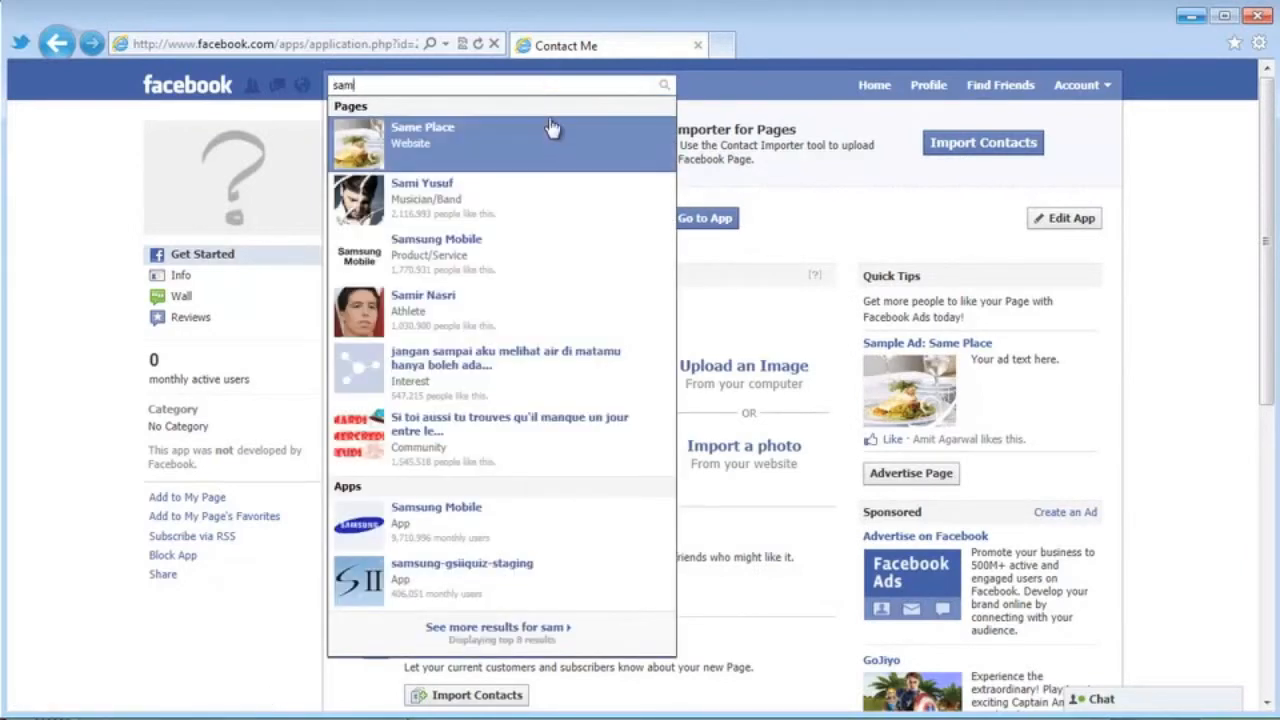
left_click(550, 130)
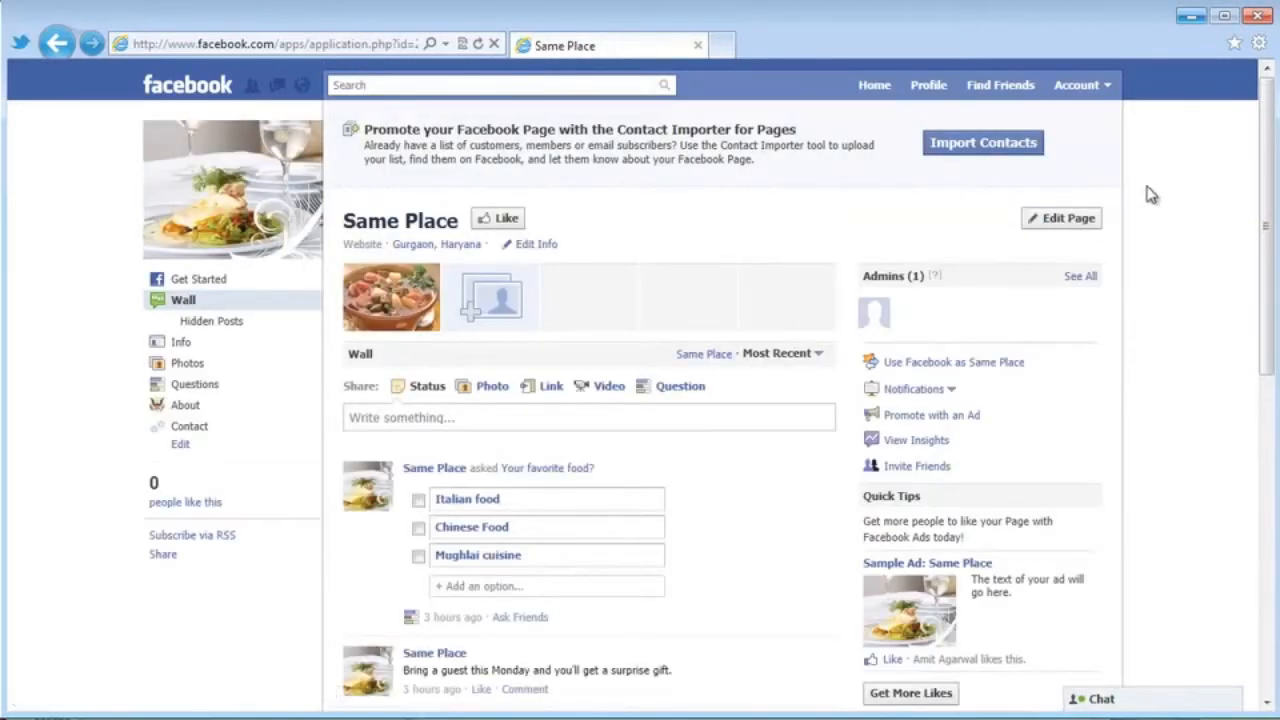
left_click(190, 427)
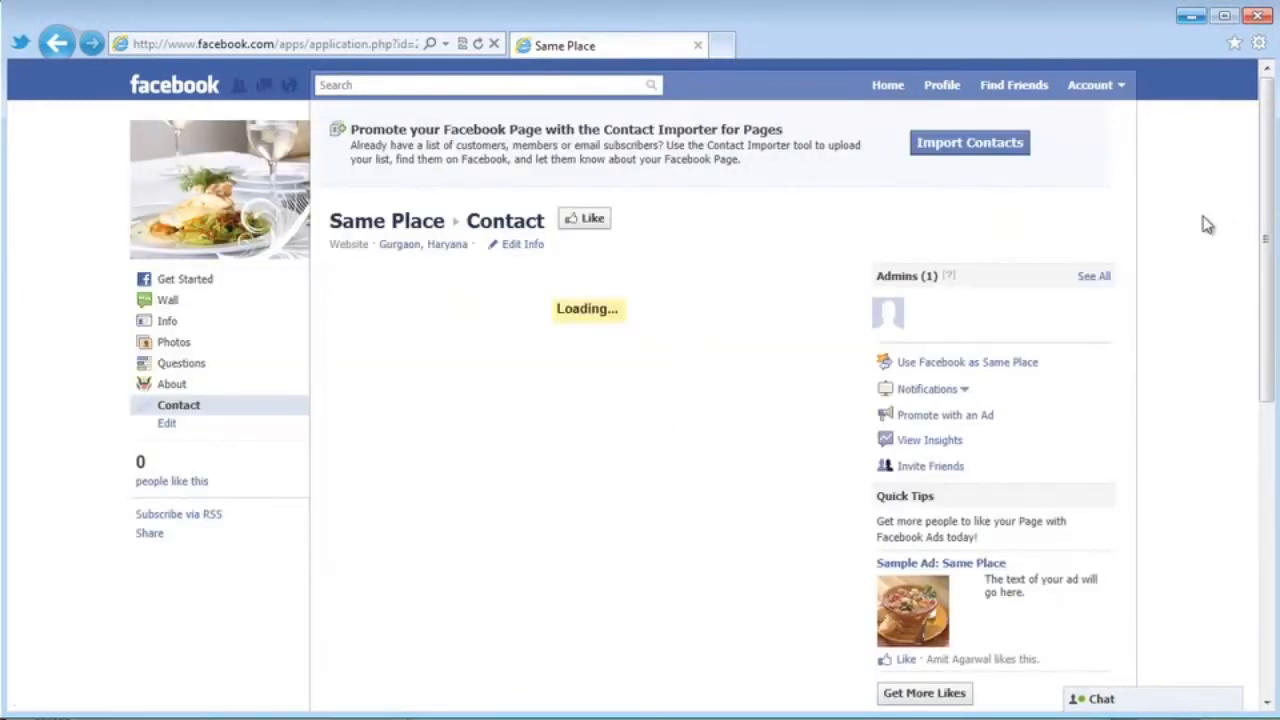
scroll(1207, 225, "down", 5)
scroll(1207, 225, "down", 4)
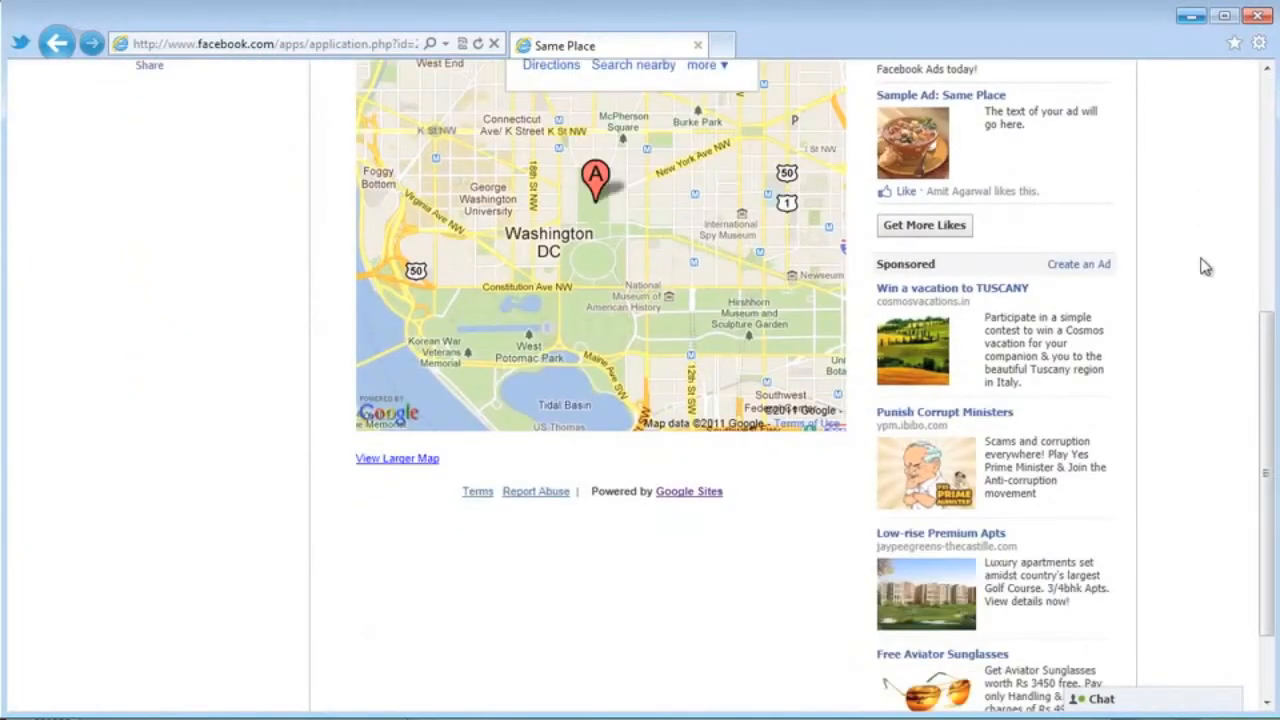
scroll(1203, 266, "up", 10)
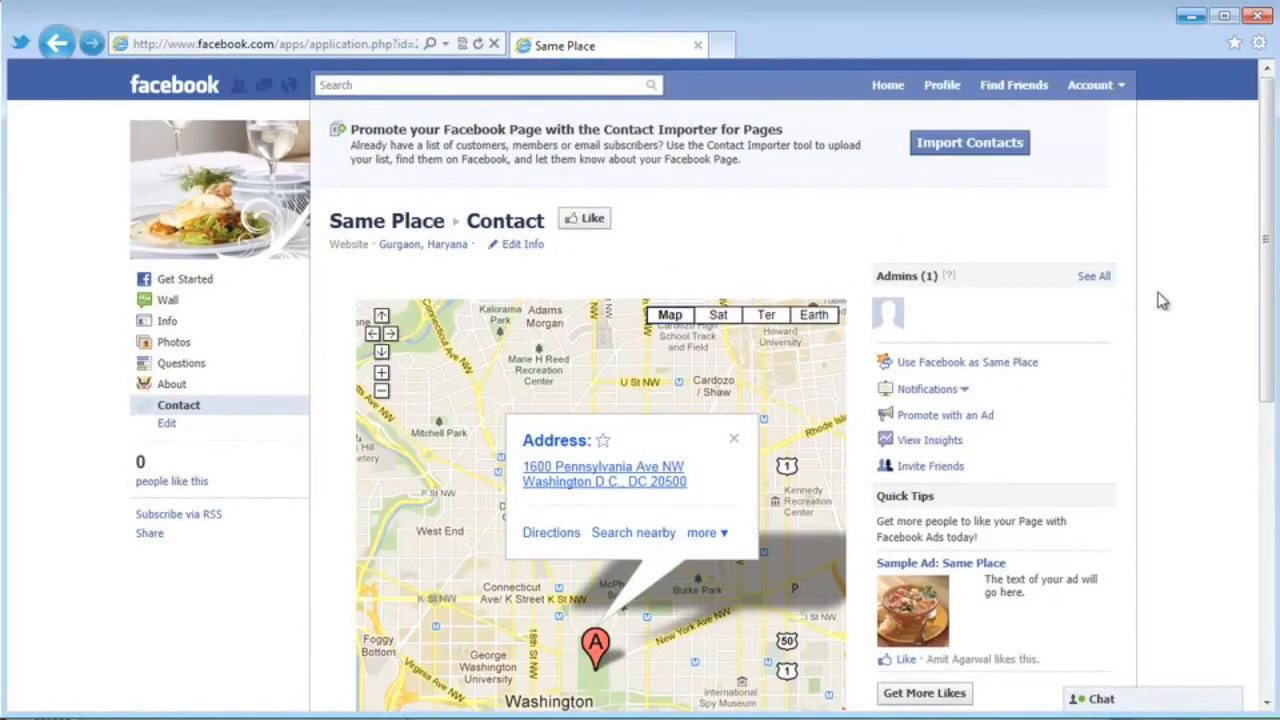
left_click(524, 246)
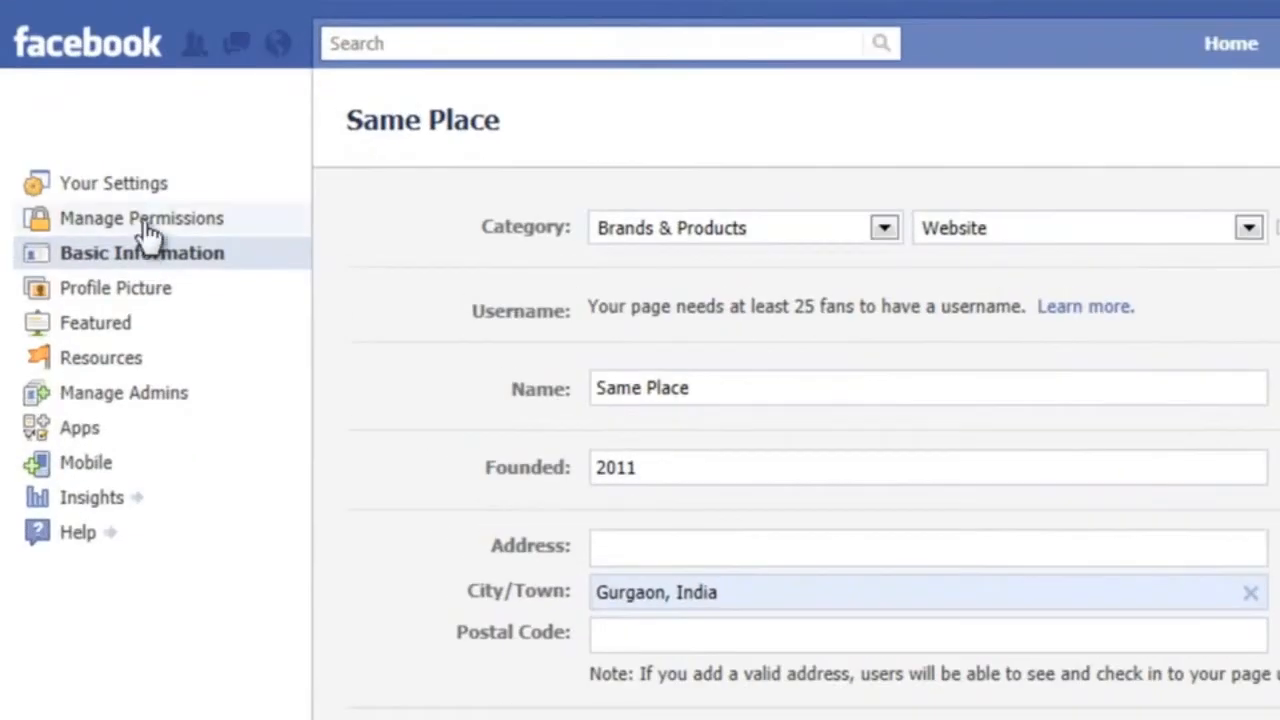
Under Manage Permissions, set the Default Landing Tab to About and save.
left_click(184, 205)
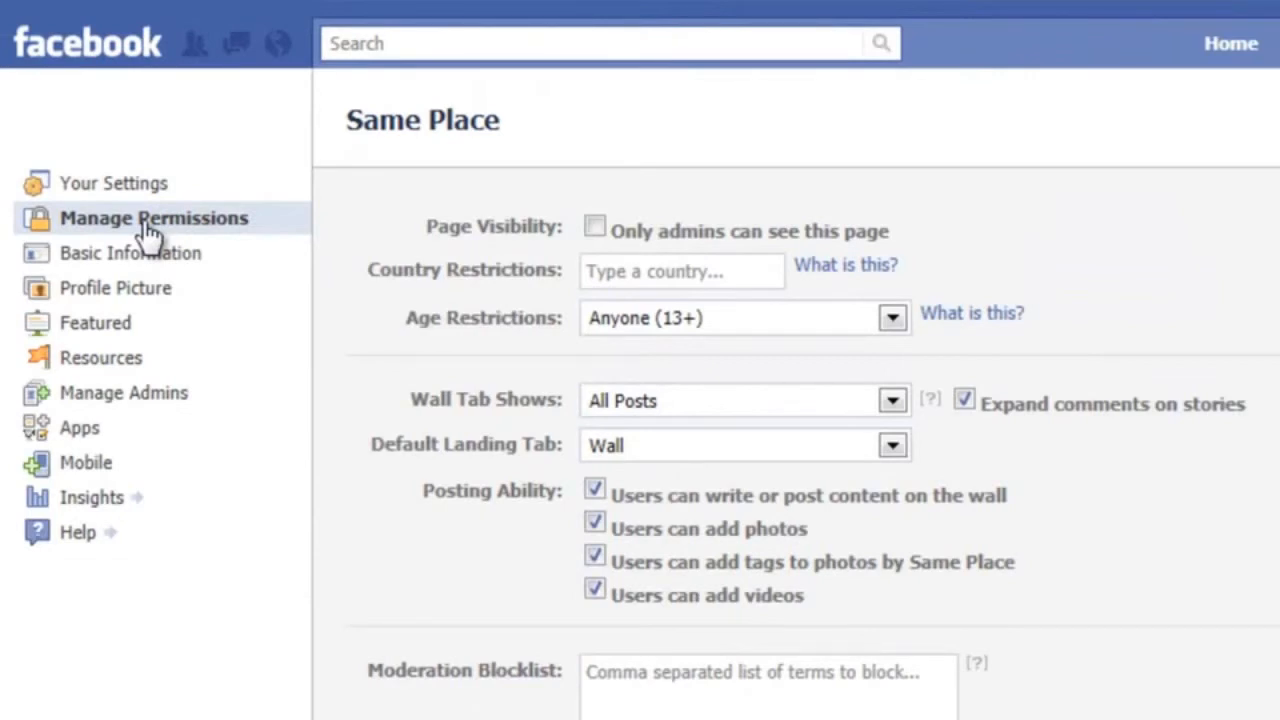
scroll(1278, 470, "down", 1)
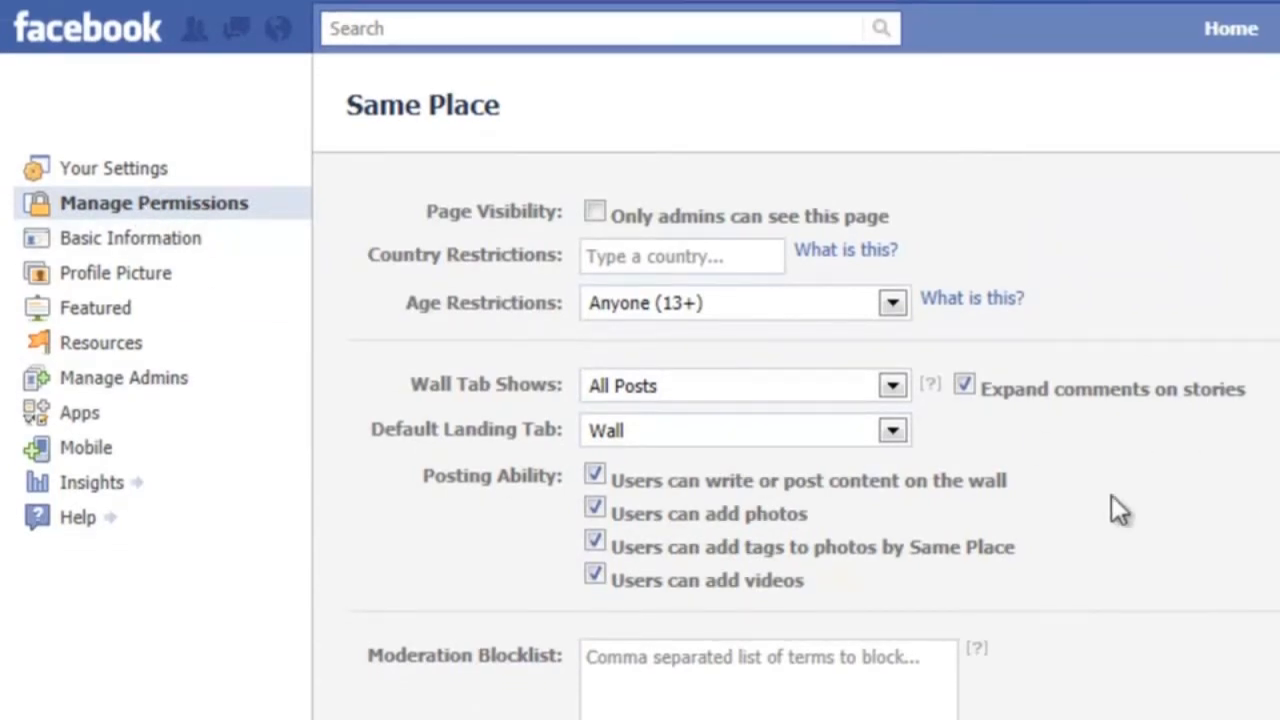
left_click(799, 436)
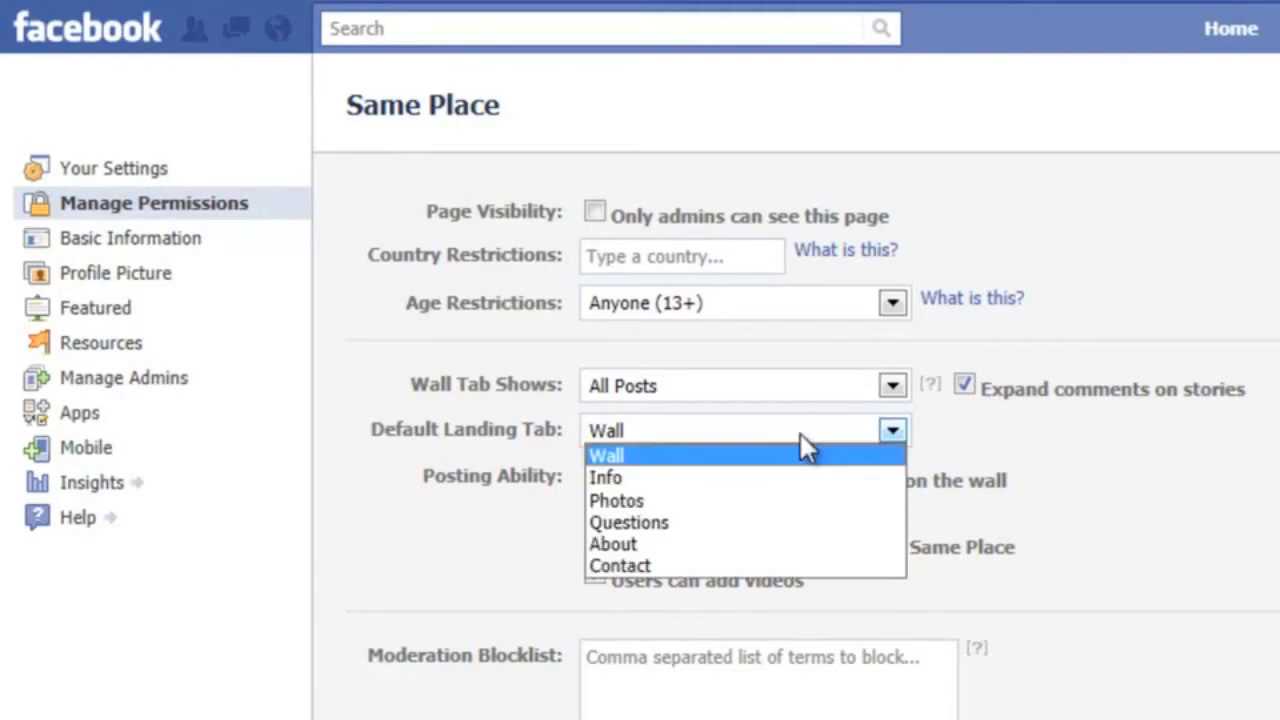
left_click(795, 544)
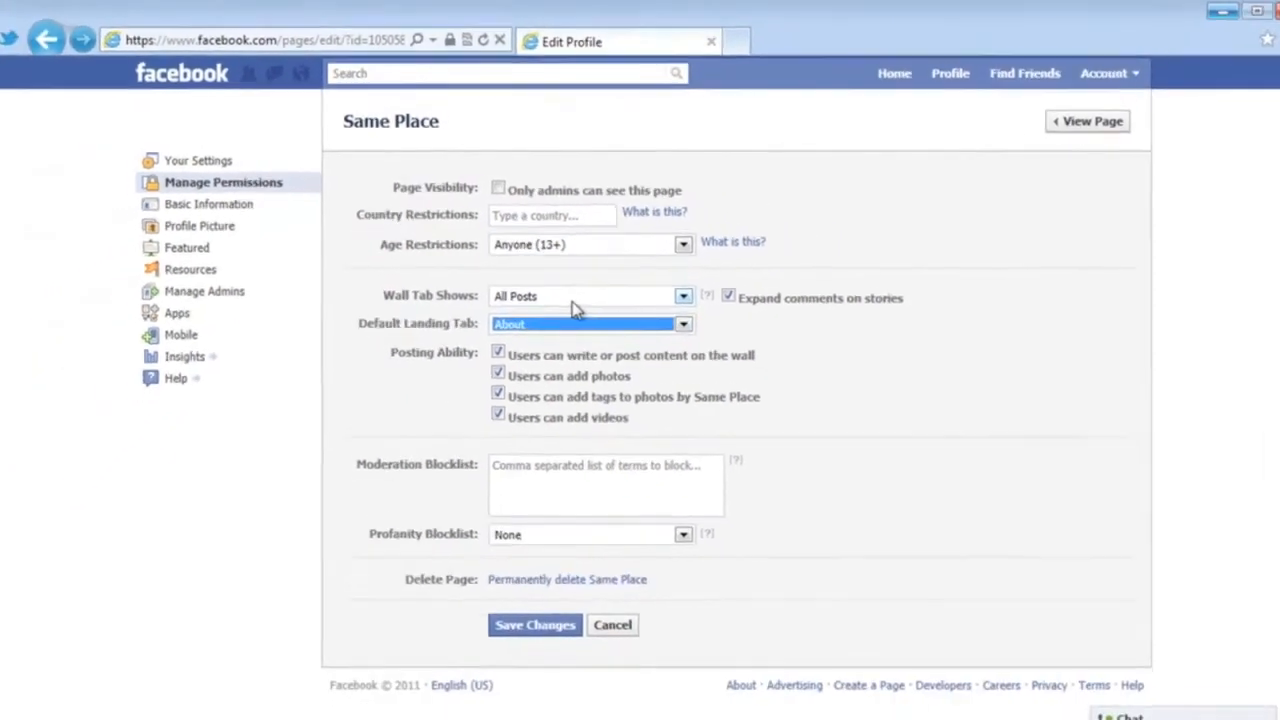
left_click(541, 633)
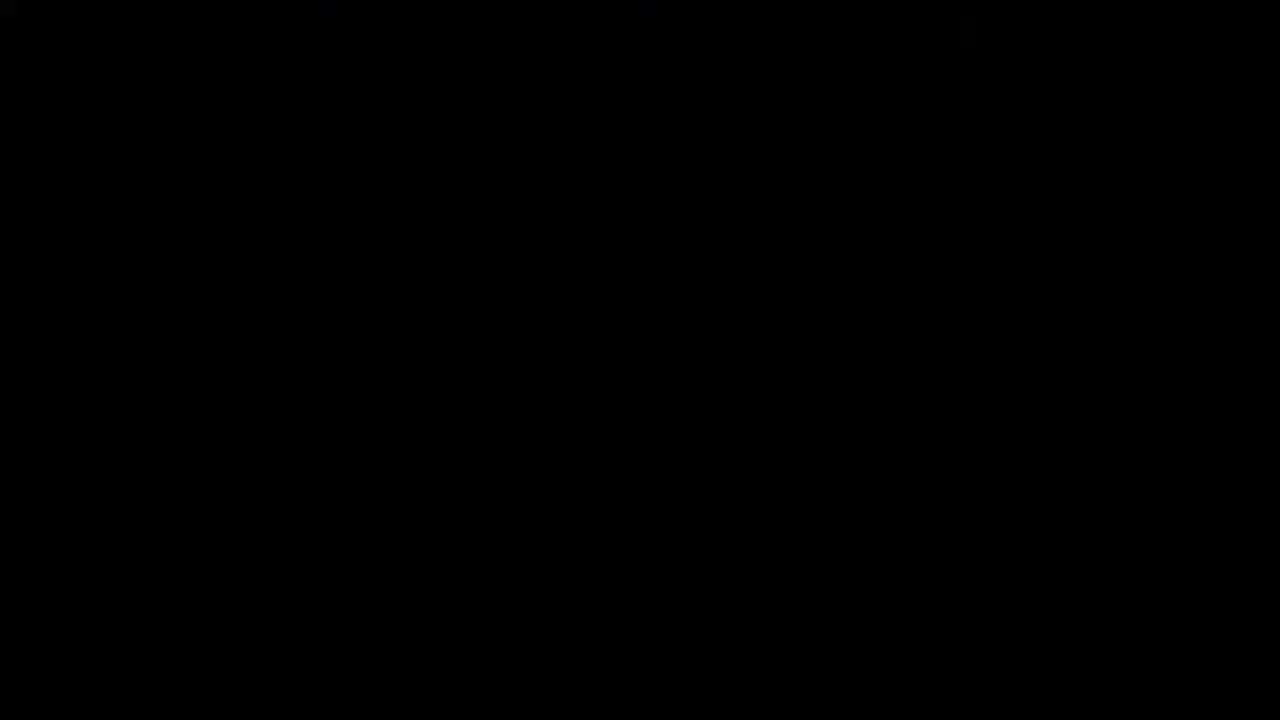